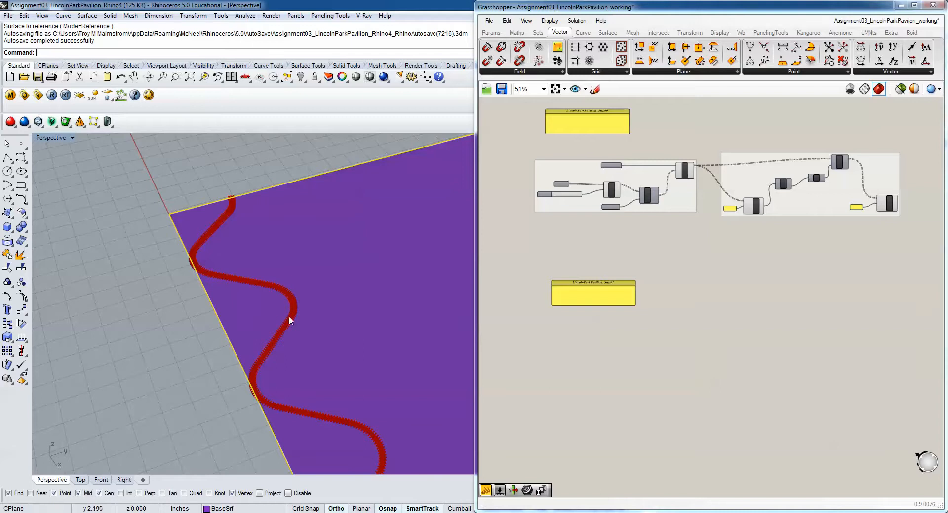
# Examine the wave pattern on the flat base surface and the curves mapped onto the vault, especially where the inner and mirrored curves meet.
pyautogui.moveTo(274, 305); pyautogui.dragTo(306, 336, button='right')
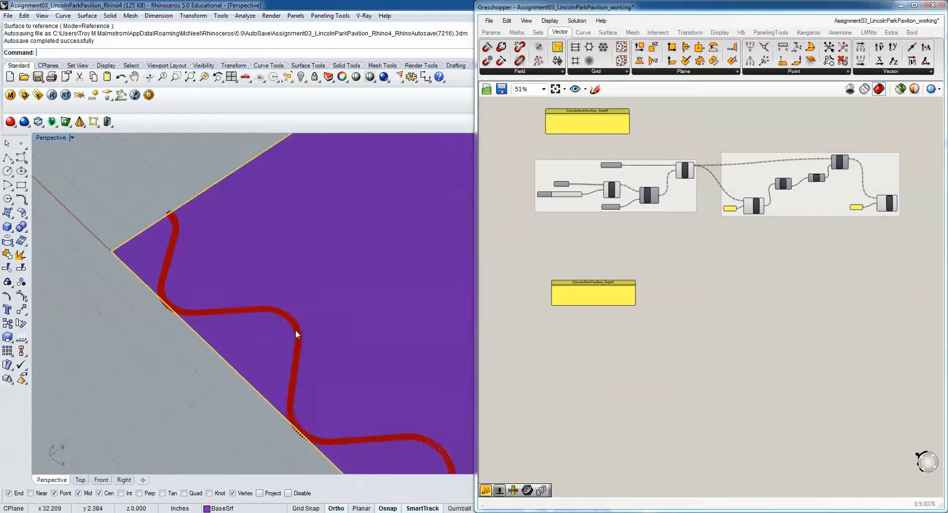
pyautogui.scroll(-3, 301, 337)
pyautogui.scroll(-3, 308, 330)
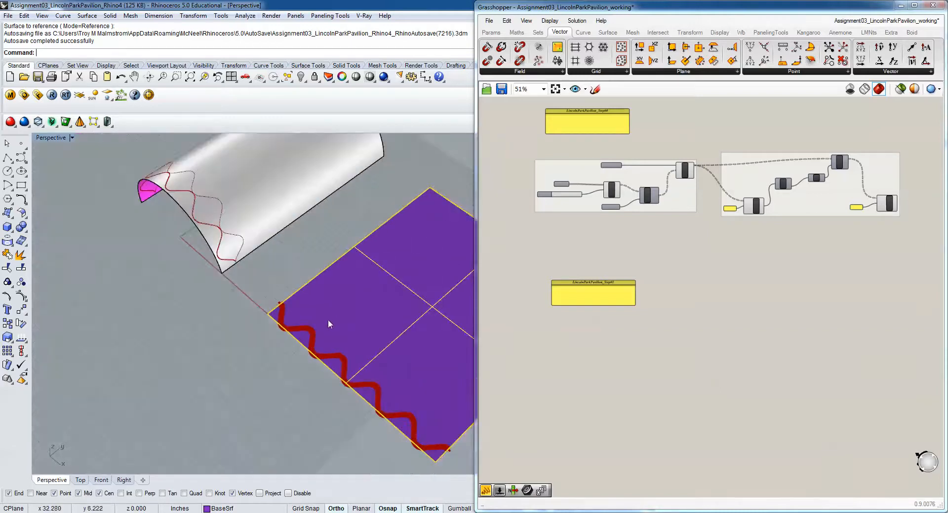
pyautogui.scroll(5, 237, 228)
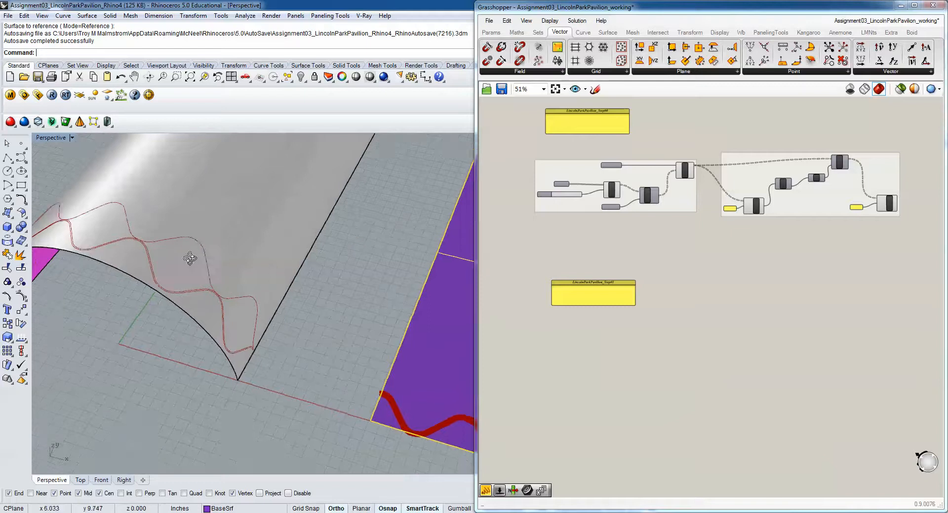
pyautogui.scroll(4, 230, 261)
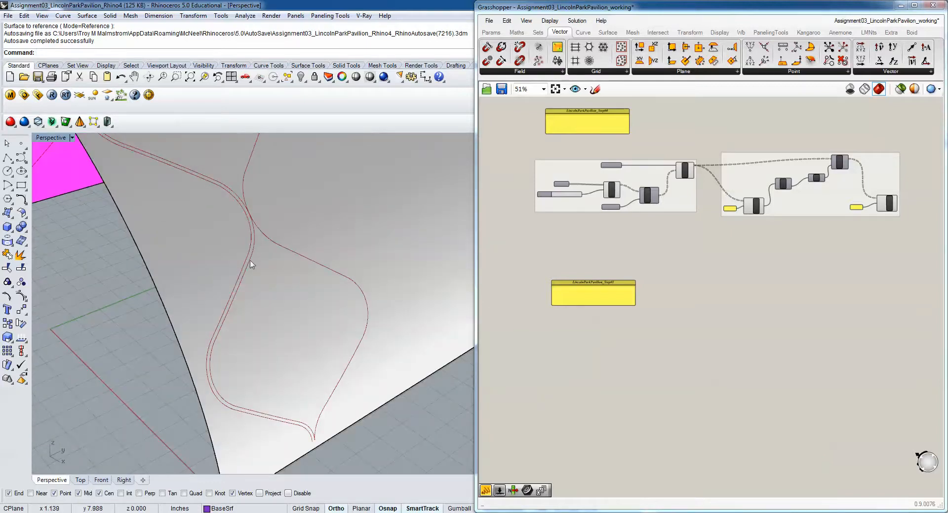
pyautogui.scroll(-3, 313, 267)
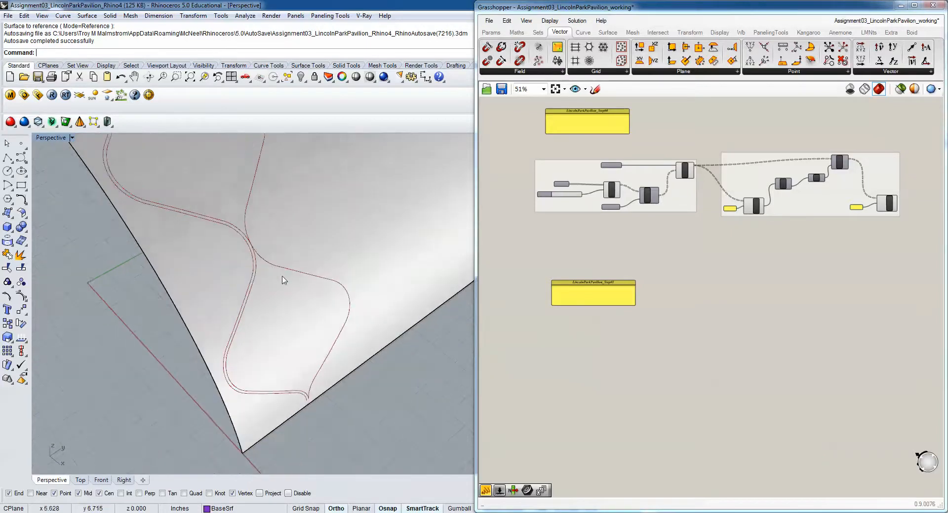
pyautogui.scroll(2, 250, 253)
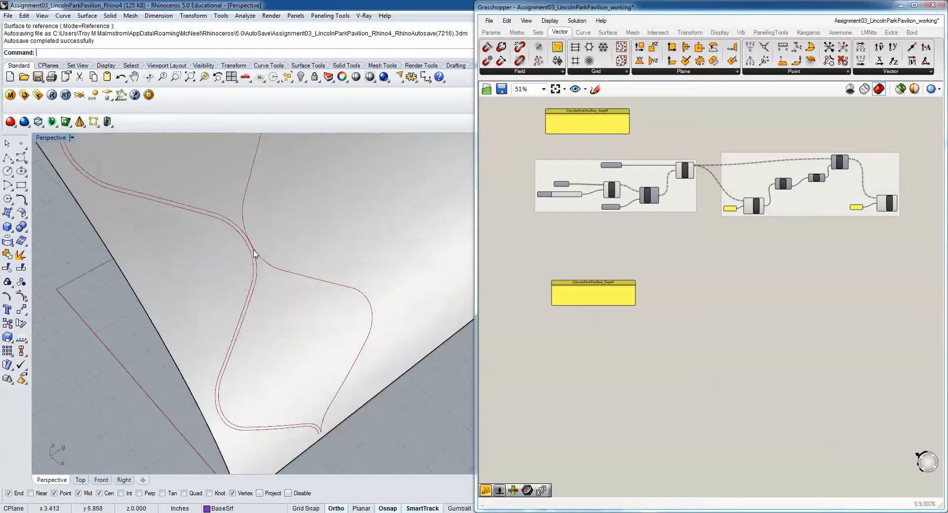
pyautogui.moveTo(383, 286); pyautogui.dragTo(265, 288, button='right')
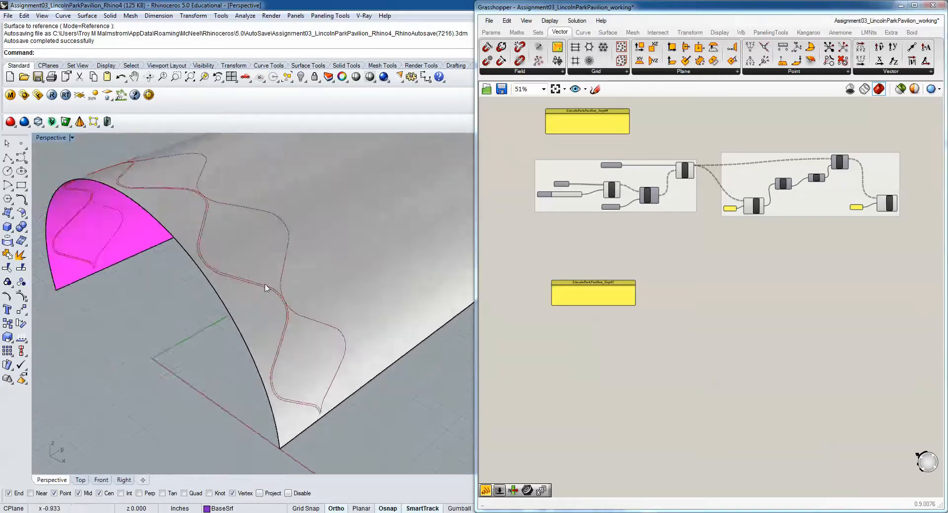
pyautogui.moveTo(236, 209); pyautogui.dragTo(260, 280, button='right')
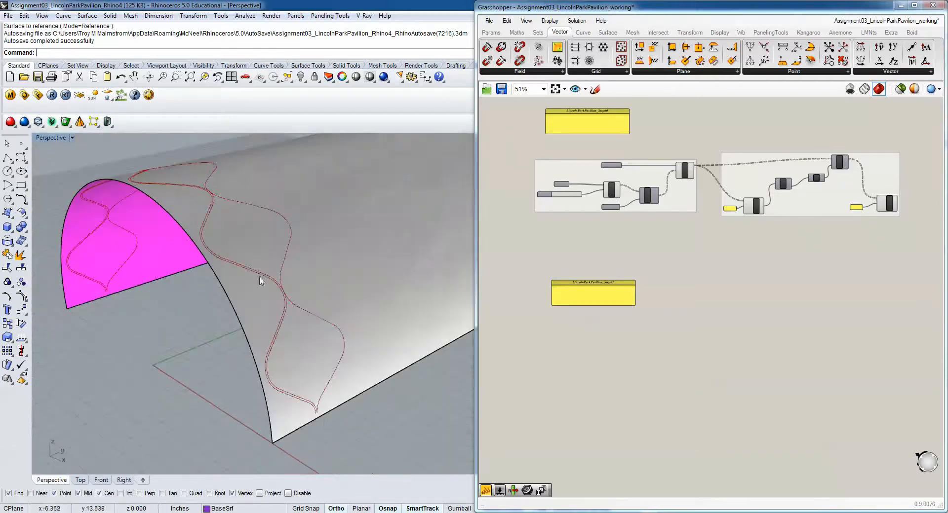
pyautogui.moveTo(293, 344); pyautogui.dragTo(157, 362, button='right')
pyautogui.scroll(5, 376, 339)
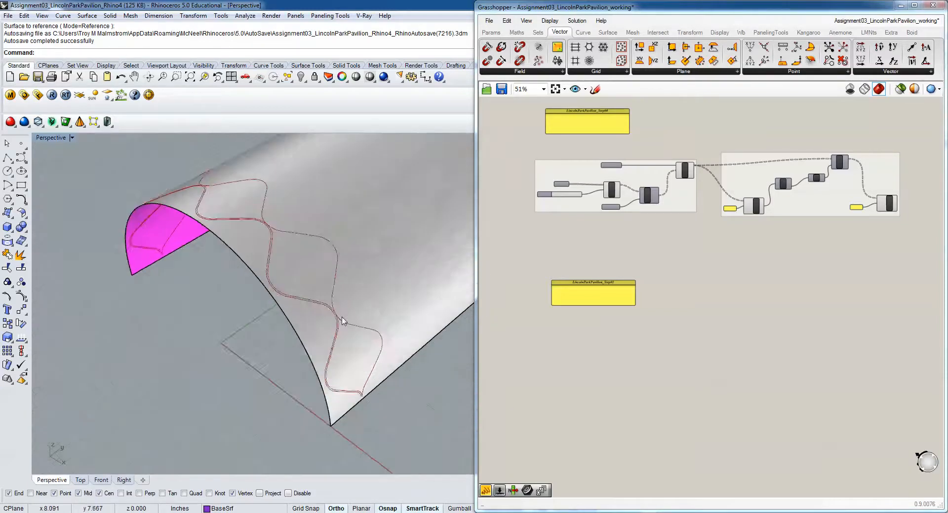
pyautogui.moveTo(343, 321)
pyautogui.mouseDown(button='right')
pyautogui.moveTo(268, 269)
pyautogui.moveTo(184, 303)
pyautogui.moveTo(271, 266)
pyautogui.moveTo(286, 364)
pyautogui.moveTo(237, 341)
pyautogui.moveTo(287, 311)
pyautogui.mouseUp(button='right')
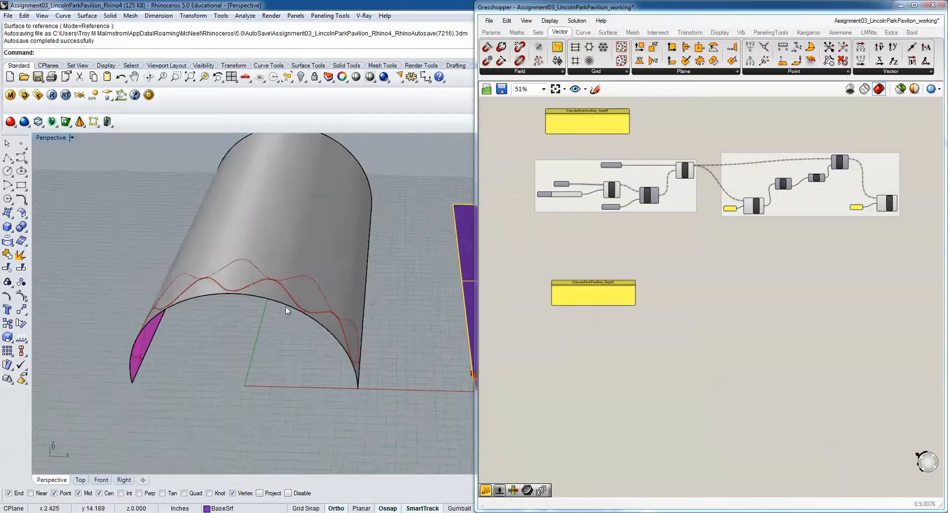
pyautogui.scroll(2, 288, 311)
pyautogui.scroll(-3, 321, 307)
pyautogui.scroll(5, 326, 308)
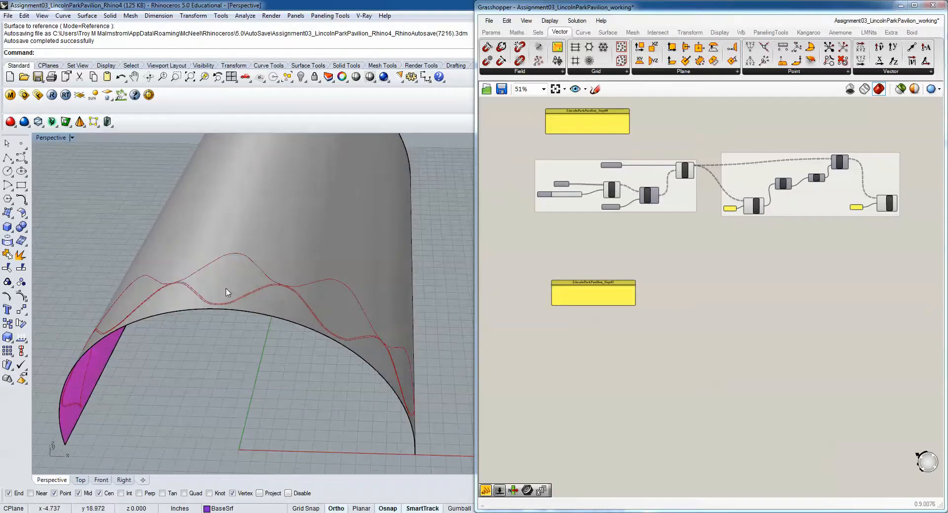
pyautogui.moveTo(124, 306); pyautogui.dragTo(304, 346, button='right')
pyautogui.scroll(5, 303, 346)
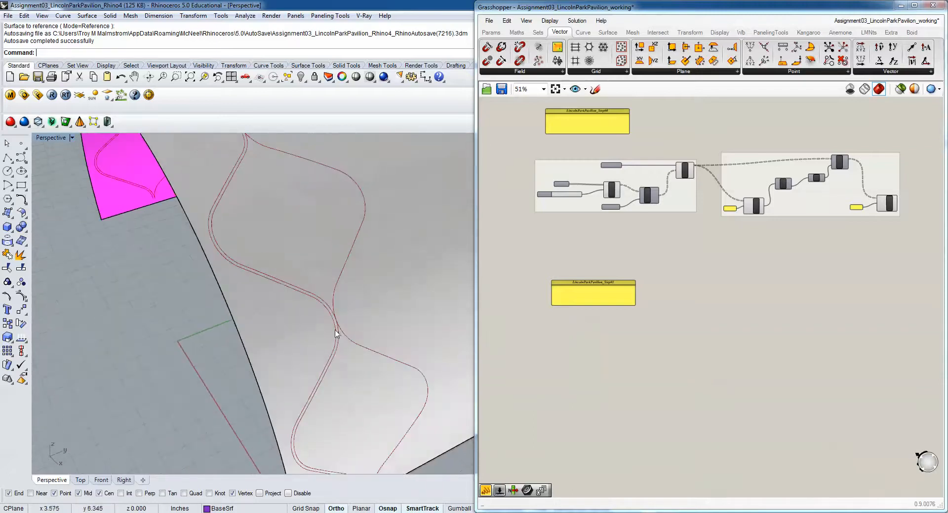
pyautogui.scroll(3, 334, 311)
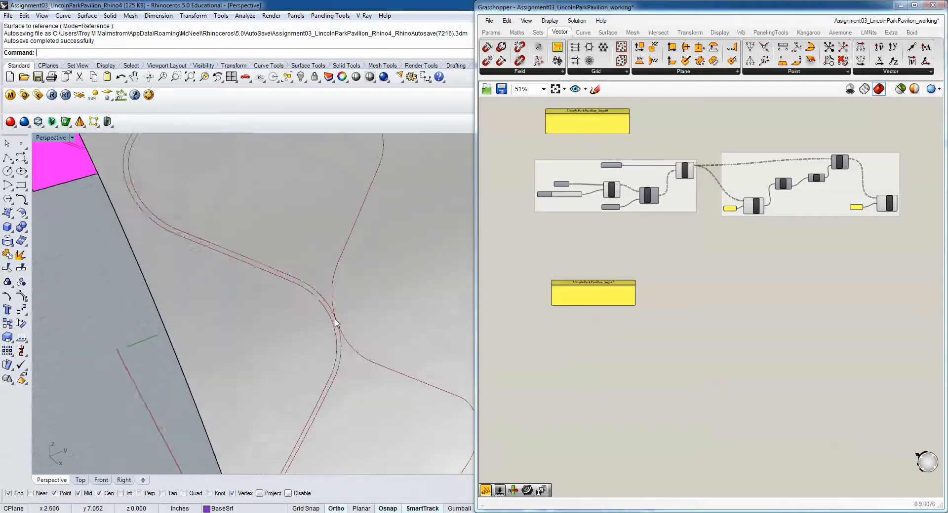
pyautogui.scroll(-5, 339, 326)
pyautogui.scroll(3, 338, 329)
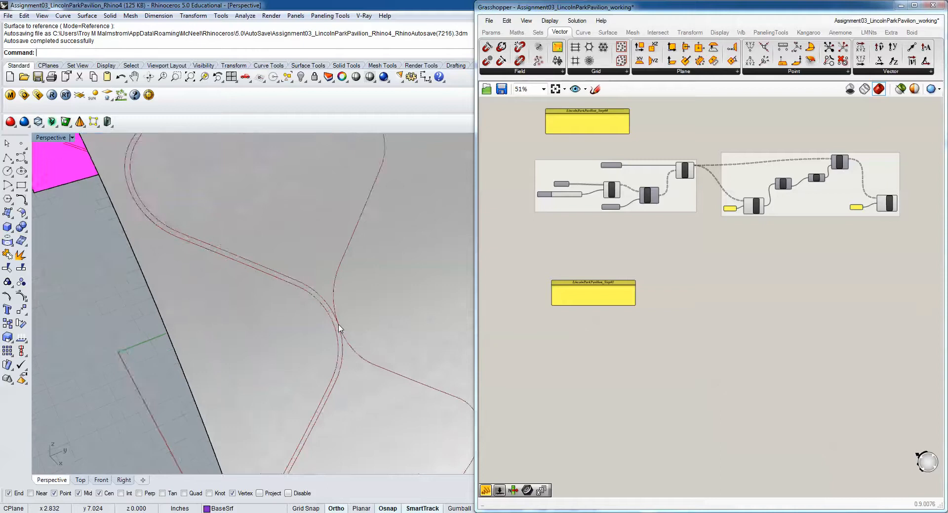
pyautogui.scroll(-2, 341, 336)
pyautogui.scroll(-2, 341, 332)
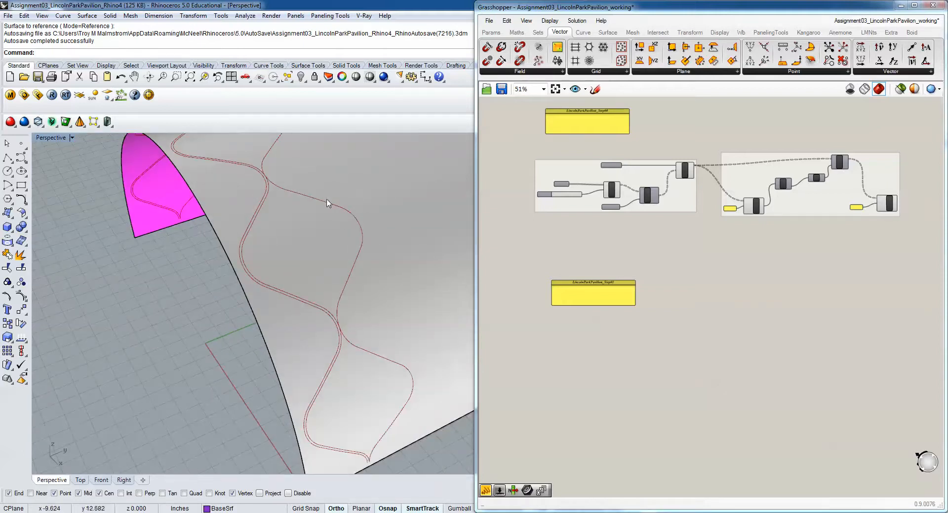
pyautogui.scroll(1, 297, 208)
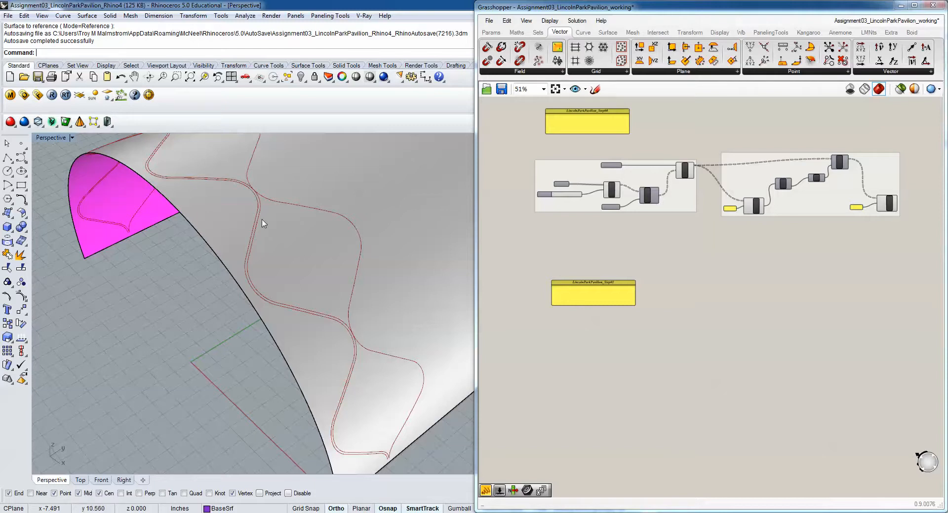
# Select the Item component that feeds the End component and inspect which curve it outputs on the vault.
pyautogui.scroll(5, 690, 233)
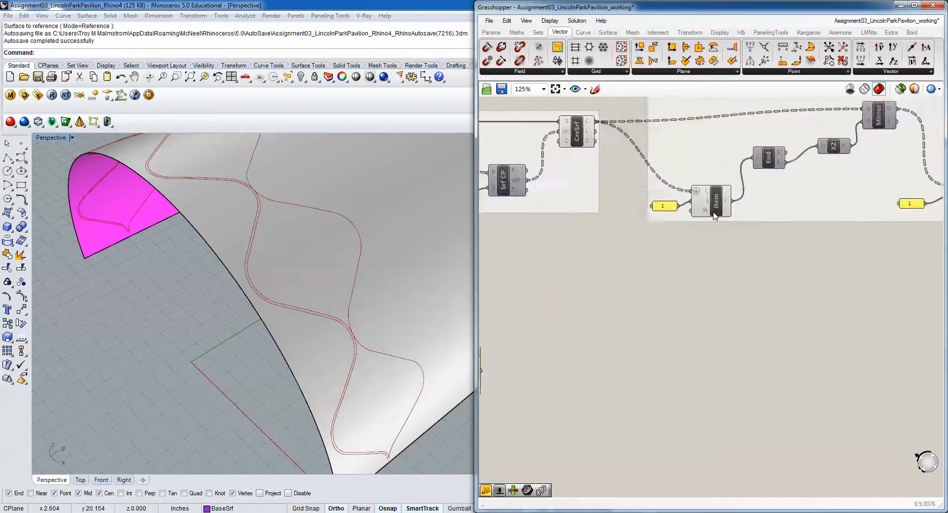
pyautogui.scroll(3, 714, 215)
pyautogui.click(706, 242)
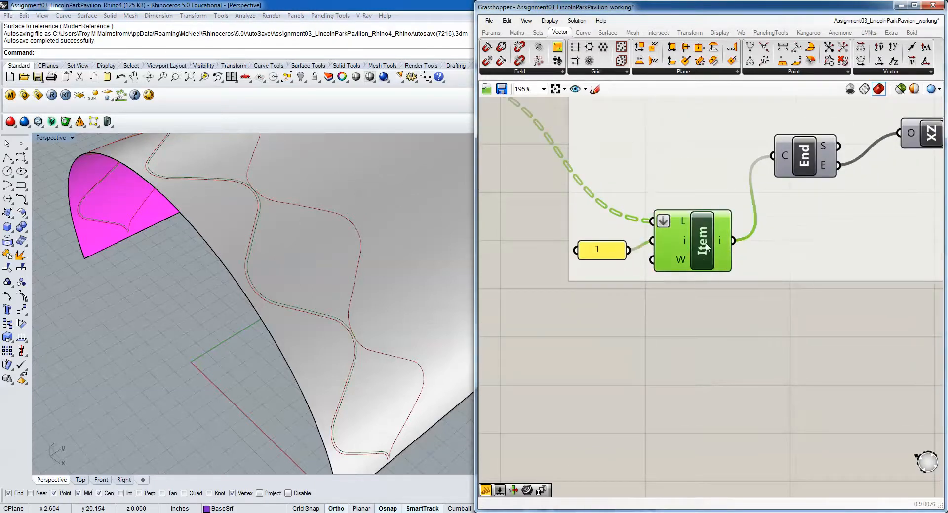
pyautogui.moveTo(706, 246); pyautogui.dragTo(670, 254, button='right')
pyautogui.scroll(5, 390, 233)
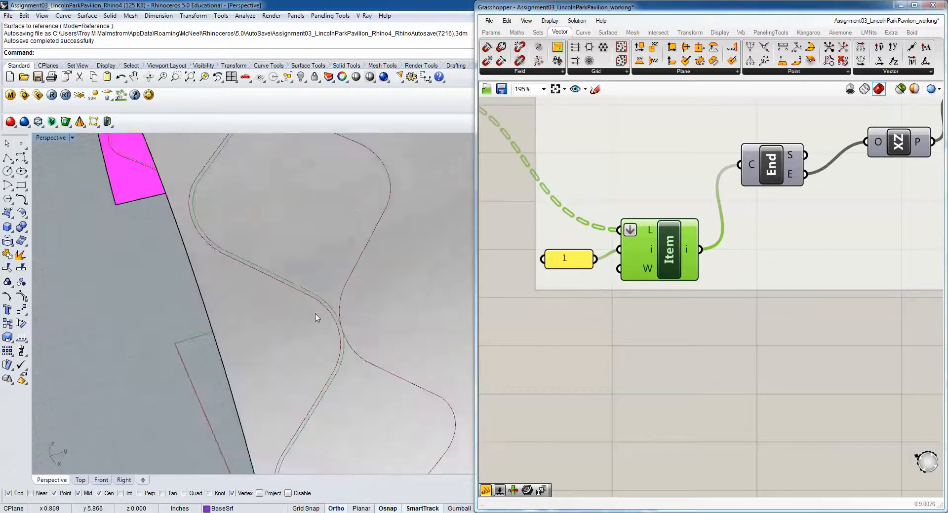
pyautogui.scroll(-2, 322, 327)
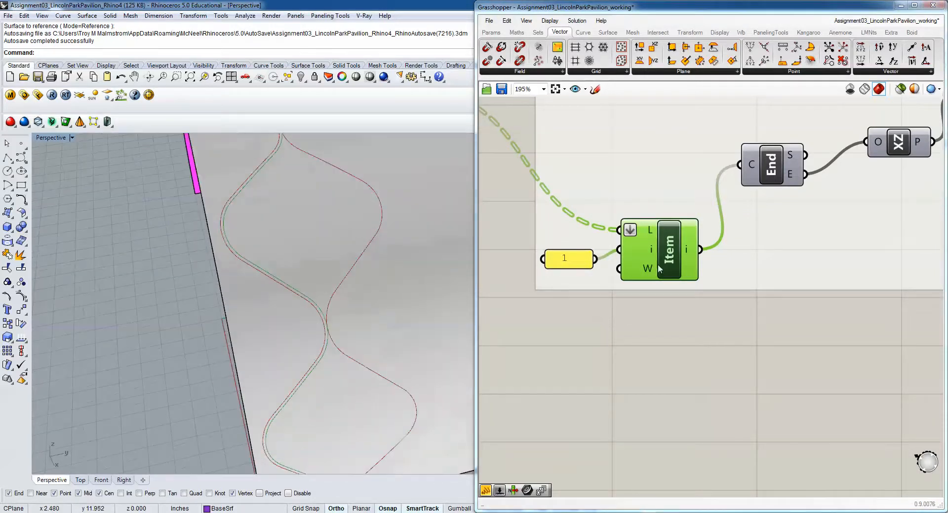
# Add a Curve parameter below the mirror group and connect the first Item component's output to it.
pyautogui.click(491, 31)
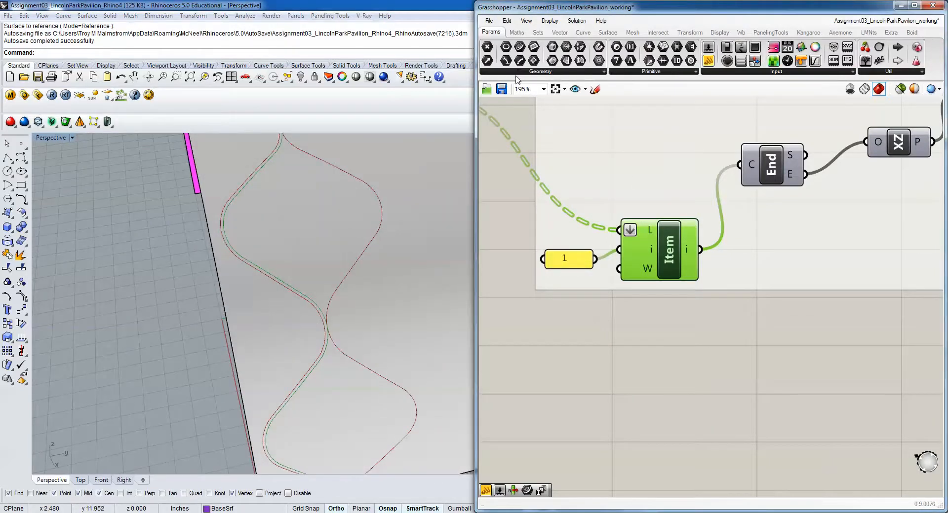
pyautogui.click(518, 73)
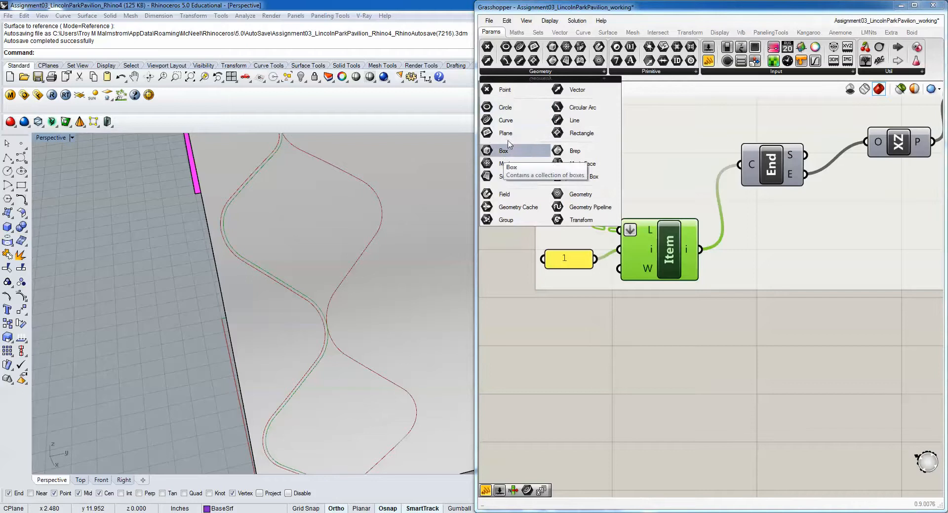
pyautogui.click(515, 124)
pyautogui.click(791, 406)
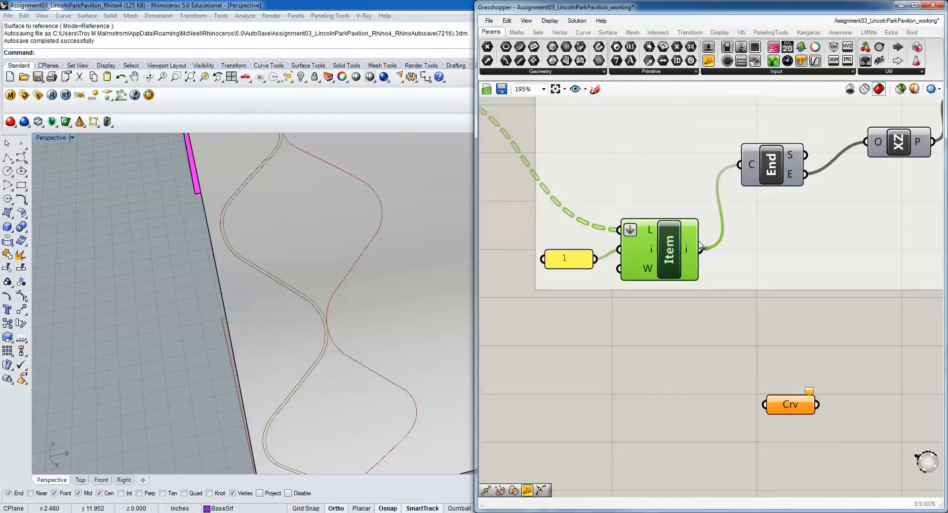
pyautogui.moveTo(701, 249); pyautogui.dragTo(764, 405)
# Rename the Curve parameter to InsideCrvA, set its wire display to Hidden, and move it slightly closer to the group.
pyautogui.rightClick(785, 405)
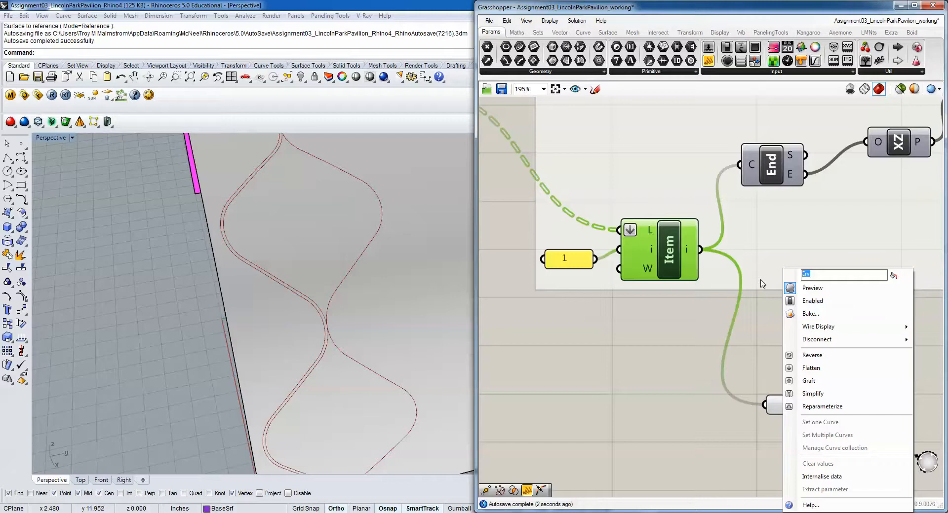
pyautogui.write('InsideBr')
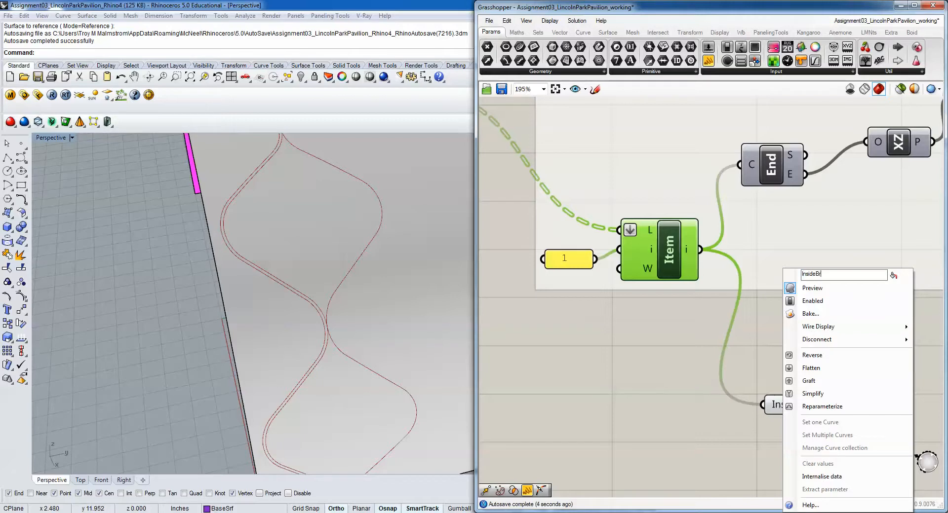
pyautogui.press('BackSpace')
pyautogui.press('BackSpace')
pyautogui.write('C')
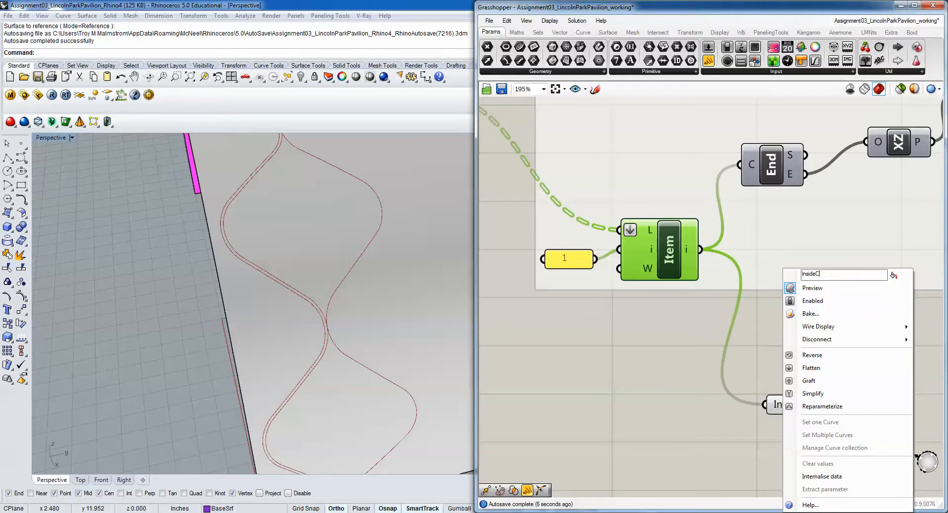
pyautogui.write('rvA')
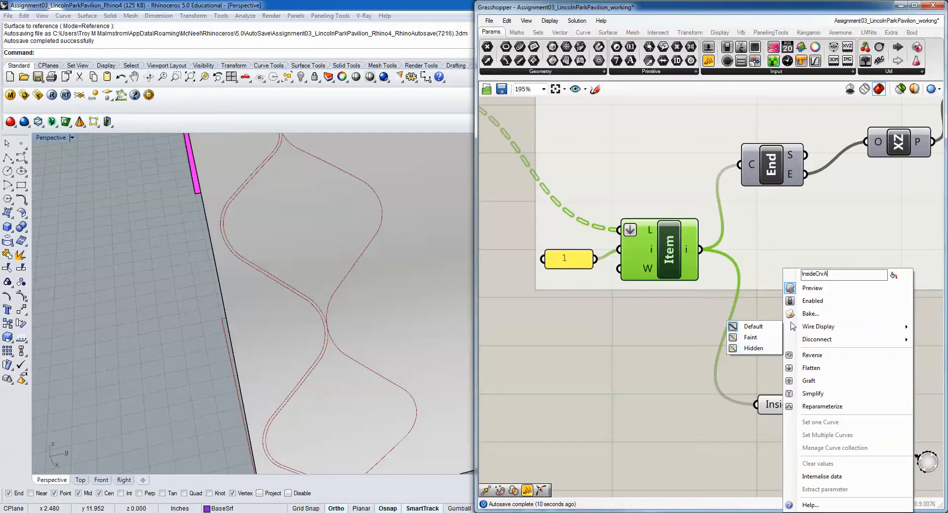
pyautogui.click(761, 354)
pyautogui.click(761, 353)
pyautogui.moveTo(776, 398); pyautogui.dragTo(817, 354)
# Duplicate the InsideCrvA parameter and place the copy below the Item component that follows Mirror.
pyautogui.moveTo(818, 355); pyautogui.dragTo(697, 357, button='right')
pyautogui.scroll(-2, 697, 357)
pyautogui.hotkey('ctrl', 'c')
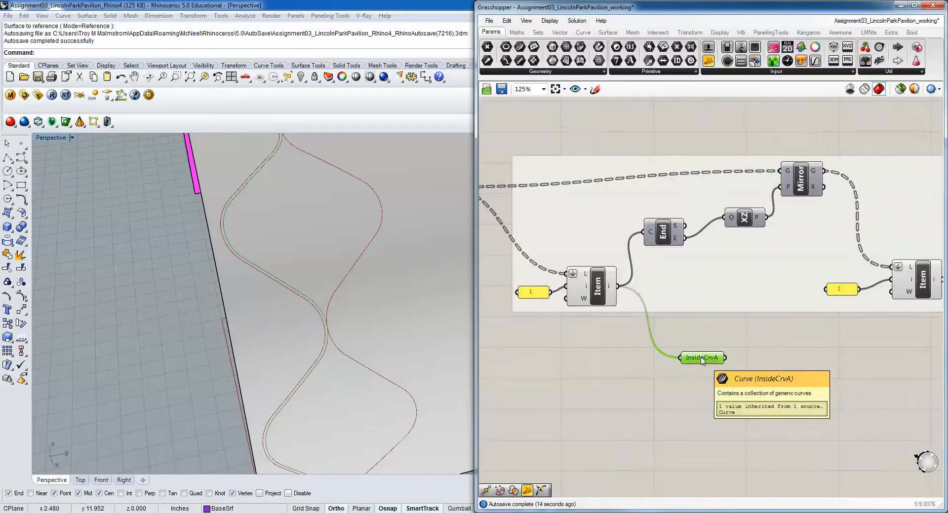
pyautogui.hotkey('ctrl', 'v')
pyautogui.moveTo(706, 368); pyautogui.dragTo(907, 358)
# Rename the copied parameter to InsideCrvB and connect the mirrored curve's Item output to it.
pyautogui.moveTo(906, 358); pyautogui.dragTo(701, 373, button='right')
pyautogui.scroll(3, 703, 377)
pyautogui.rightClick(703, 376)
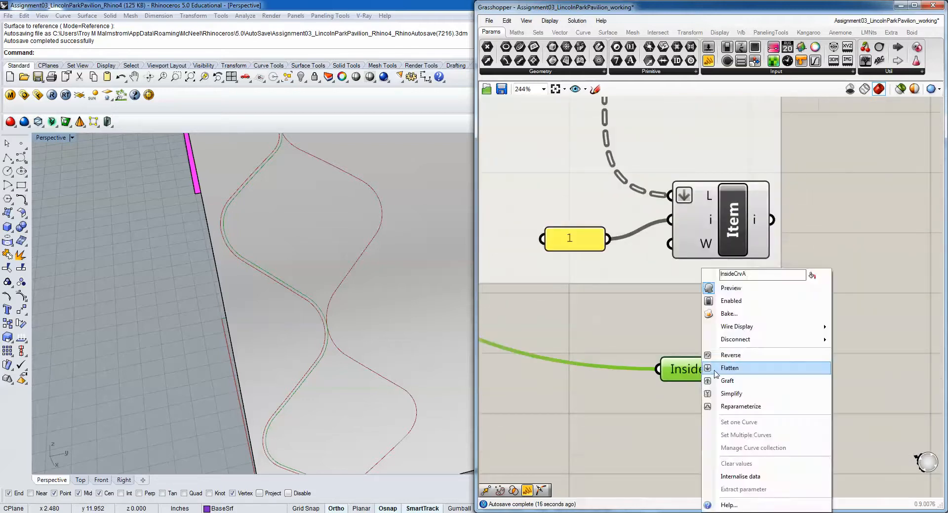
pyautogui.press('BackSpace')
pyautogui.write('B')
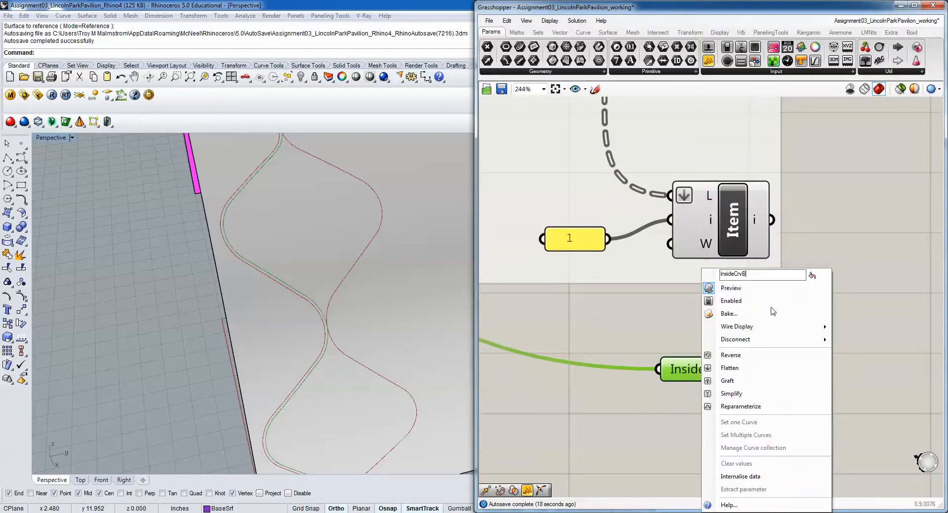
pyautogui.press('Return')
pyautogui.moveTo(772, 218); pyautogui.dragTo(653, 381)
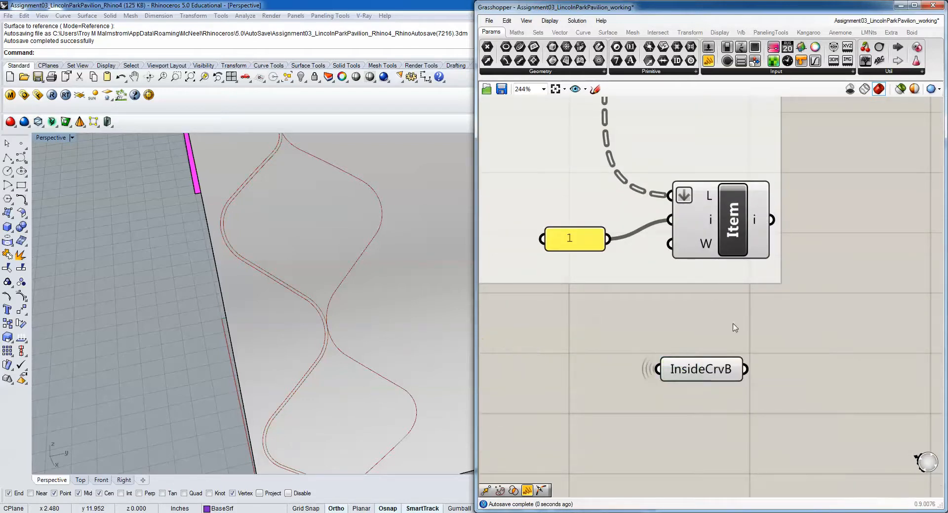
# Move InsideCrvB just beneath InsideCrvA.
pyautogui.scroll(-3, 747, 324)
pyautogui.moveTo(715, 345); pyautogui.dragTo(530, 372)
pyautogui.moveTo(662, 356); pyautogui.dragTo(780, 390, button='right')
pyautogui.scroll(-2, 780, 390)
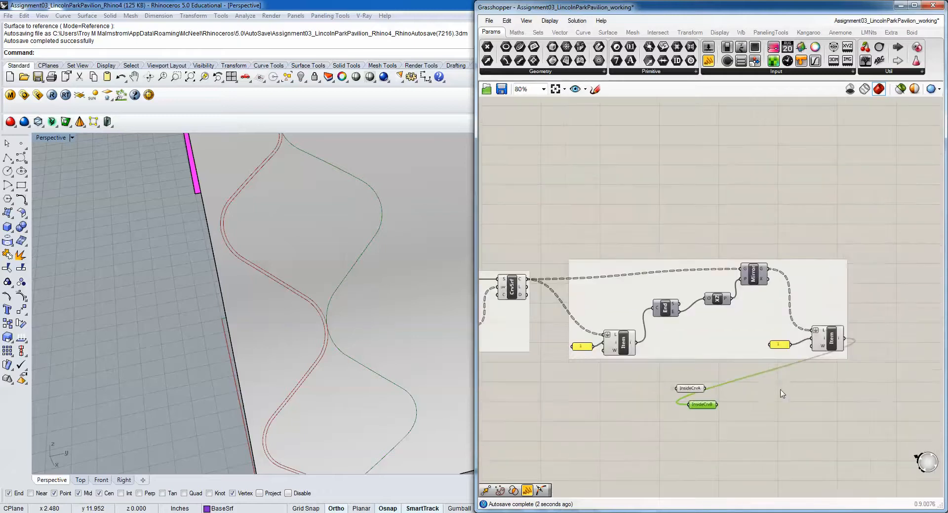
# Turn off the preview of the components in the existing surface-curve and mirror groups.
pyautogui.moveTo(870, 237); pyautogui.dragTo(494, 371)
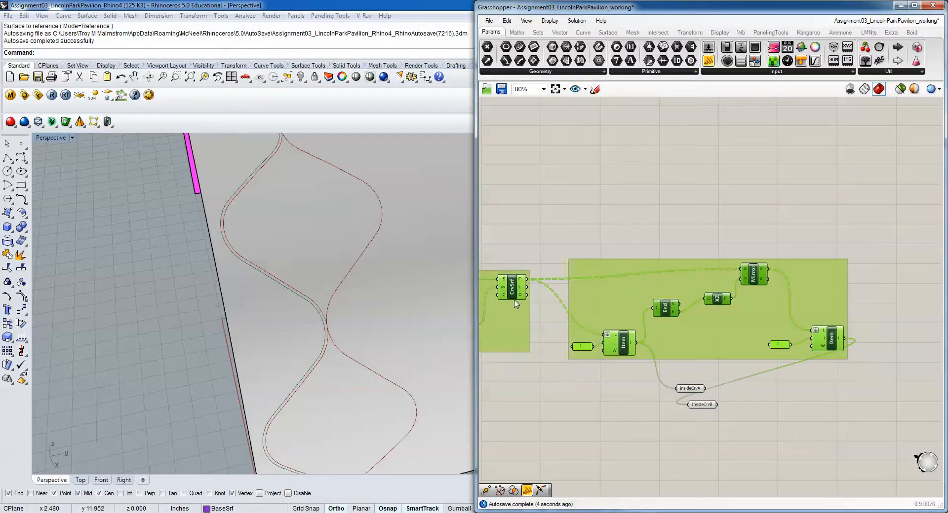
pyautogui.rightClick(556, 198)
pyautogui.click(594, 218)
pyautogui.click(653, 205)
# Move the InsideCrvA and InsideCrvB parameters together to the empty canvas area beneath the lower yellow panel.
pyautogui.moveTo(715, 393); pyautogui.dragTo(729, 361, button='right')
pyautogui.moveTo(747, 351); pyautogui.dragTo(598, 347)
pyautogui.scroll(-5, 739, 299)
pyautogui.scroll(2, 618, 393)
pyautogui.scroll(6, 598, 374)
pyautogui.scroll(2, 635, 360)
pyautogui.click(693, 332)
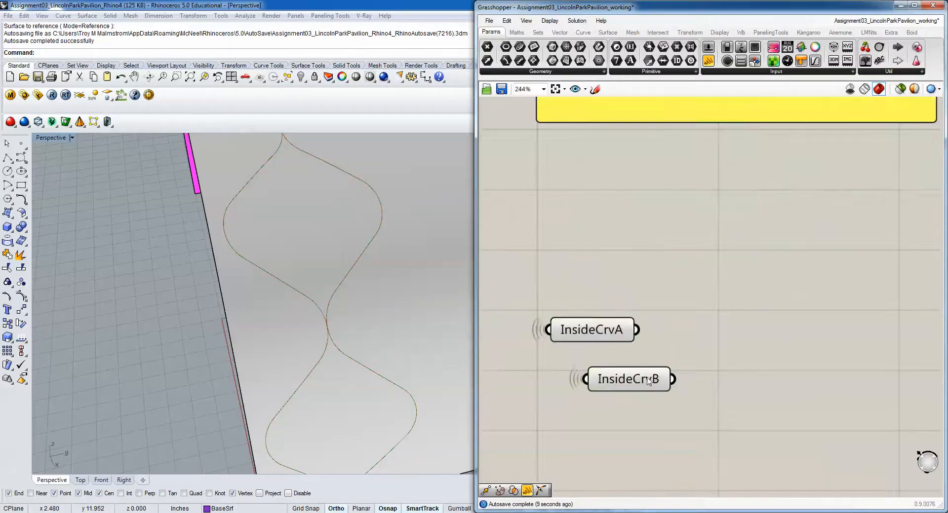
# Space InsideCrvB well below InsideCrvA and select InsideCrvA to check its curve on the vault.
pyautogui.scroll(-2, 646, 378)
pyautogui.moveTo(632, 372); pyautogui.dragTo(632, 293, button='right')
pyautogui.moveTo(633, 295); pyautogui.dragTo(613, 390)
pyautogui.click(618, 271)
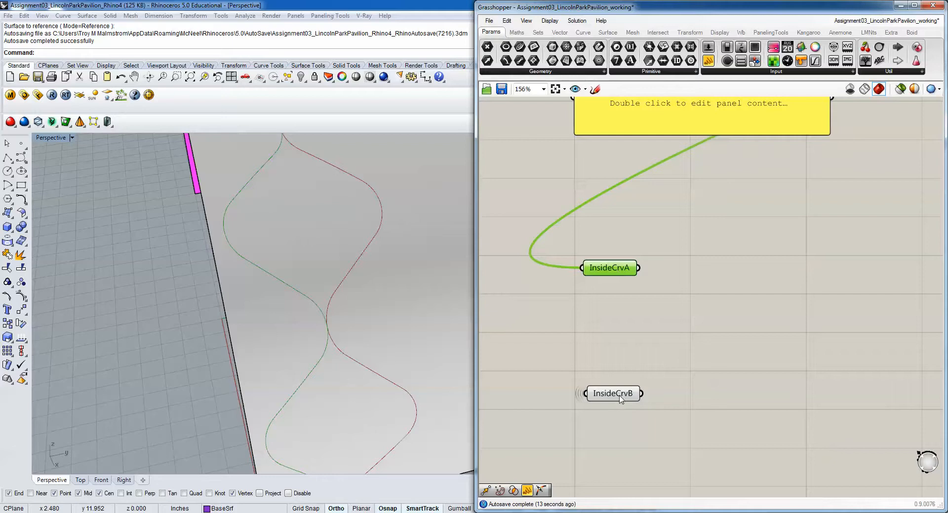
# Place a Curve | Curve intersection component beside the two parameters and feed it InsideCrvA as A and InsideCrvB as B.
pyautogui.click(620, 396)
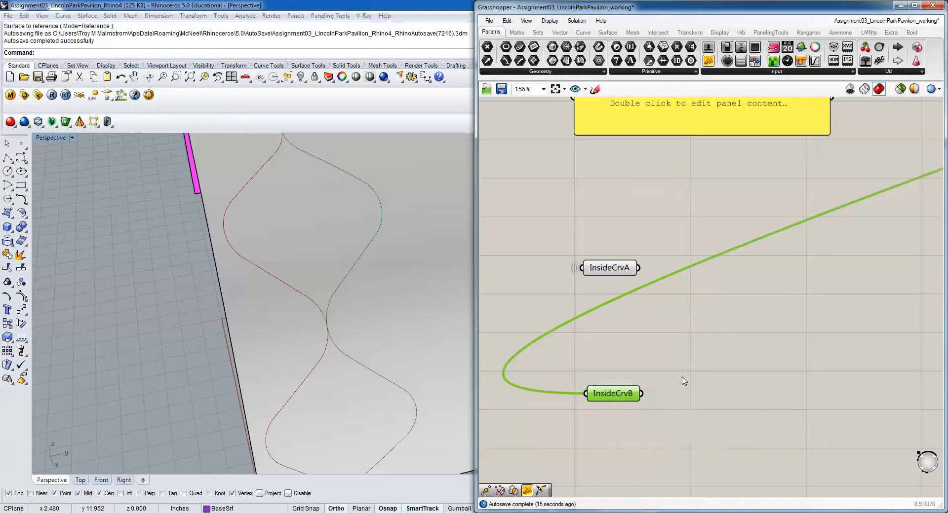
pyautogui.moveTo(665, 356); pyautogui.dragTo(656, 356, button='right')
pyautogui.click(658, 32)
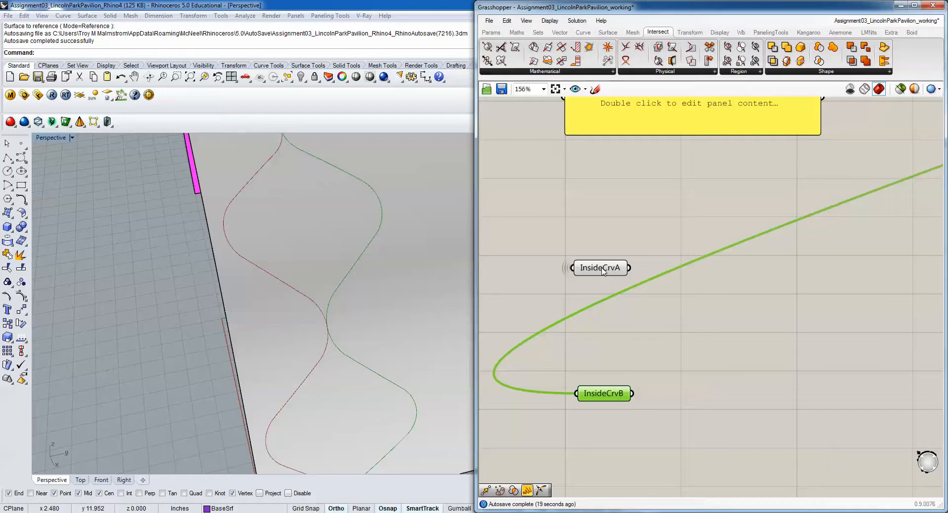
pyautogui.click(634, 71)
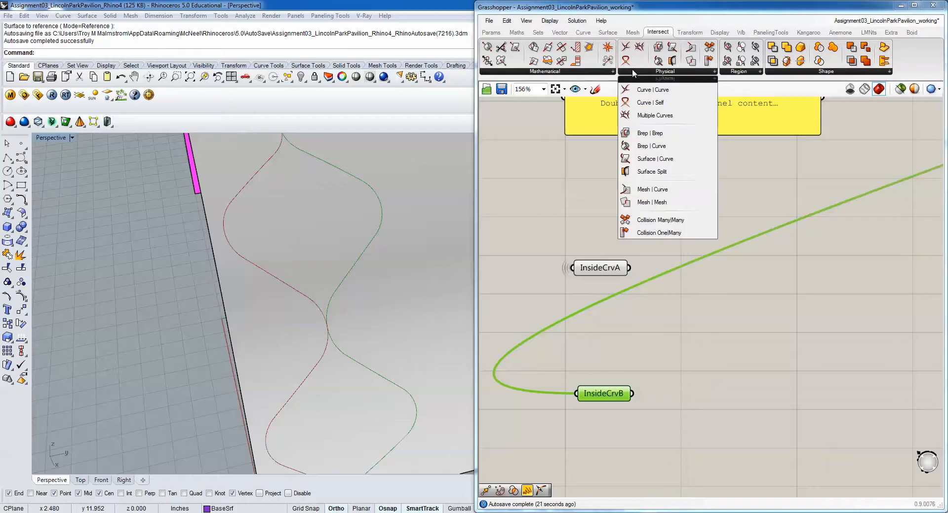
pyautogui.click(652, 91)
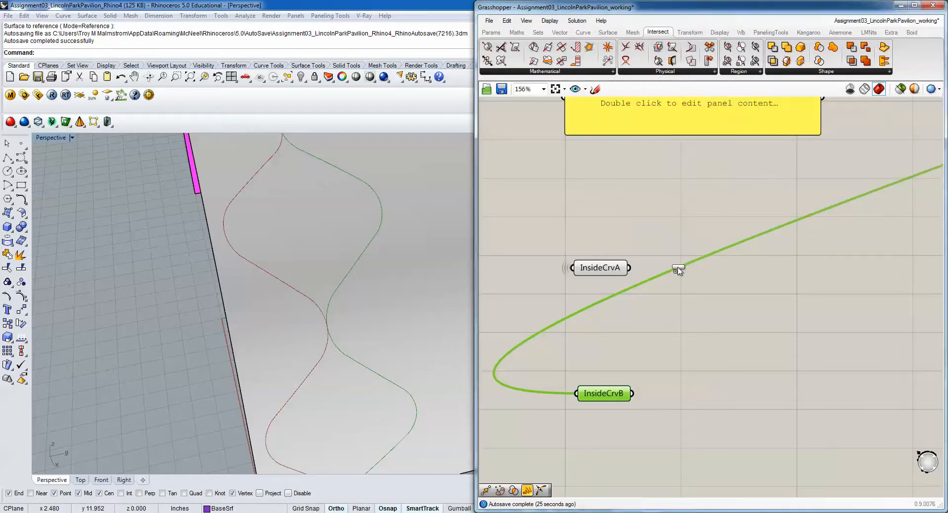
pyautogui.click(703, 326)
pyautogui.moveTo(703, 326); pyautogui.dragTo(643, 306, button='right')
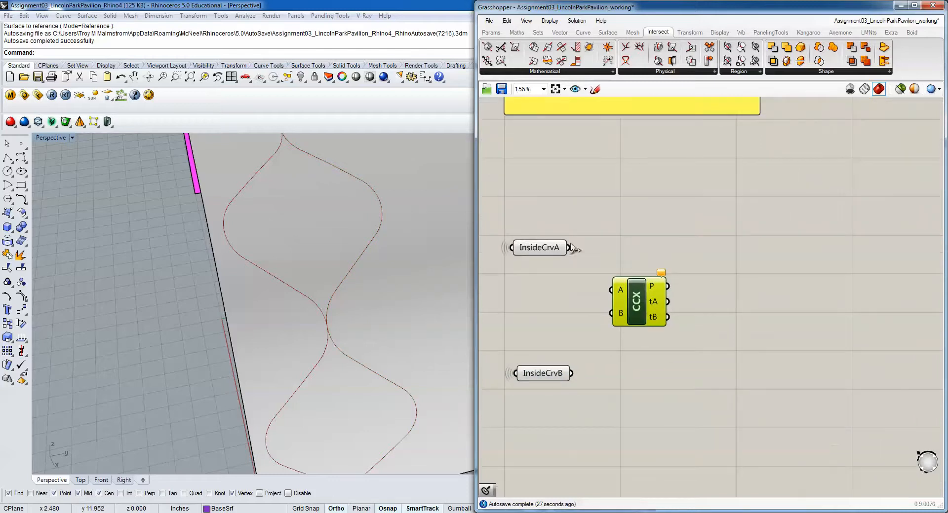
pyautogui.moveTo(567, 247); pyautogui.dragTo(611, 290)
pyautogui.moveTo(571, 374); pyautogui.dragTo(644, 302)
# Examine the intersection points where the two inside curves meet along the vault, close up and from several angles.
pyautogui.moveTo(346, 307); pyautogui.dragTo(375, 329, button='right')
pyautogui.scroll(-5, 375, 330)
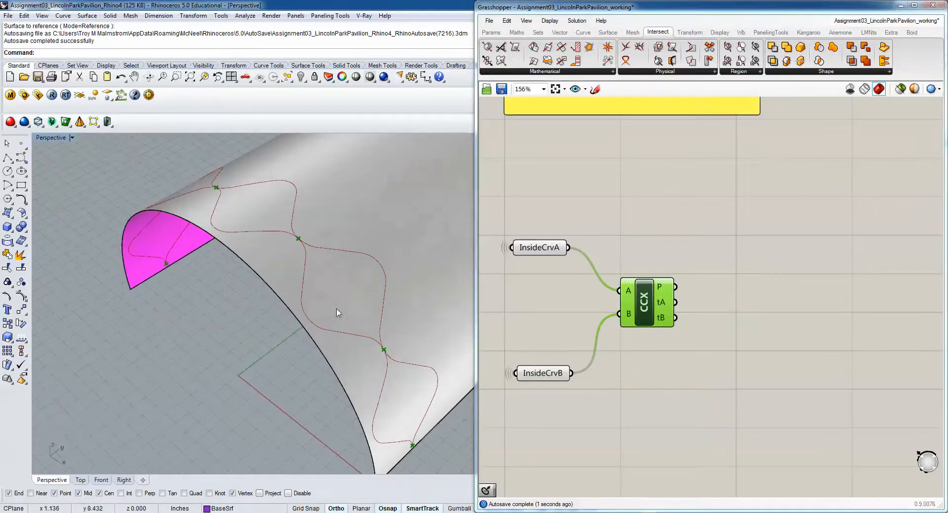
pyautogui.moveTo(318, 274); pyautogui.dragTo(343, 398, button='right')
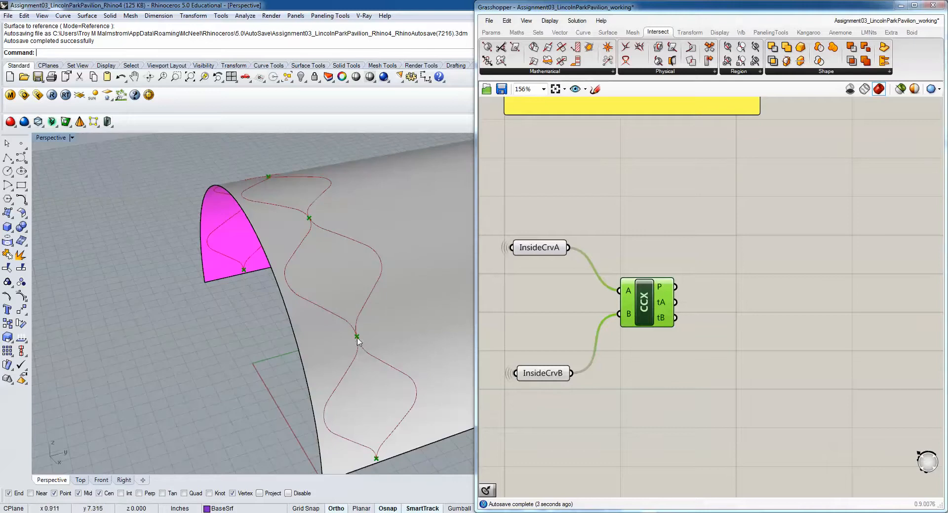
pyautogui.moveTo(358, 340); pyautogui.dragTo(387, 421, button='right')
pyautogui.scroll(5, 395, 462)
pyautogui.scroll(-5, 389, 439)
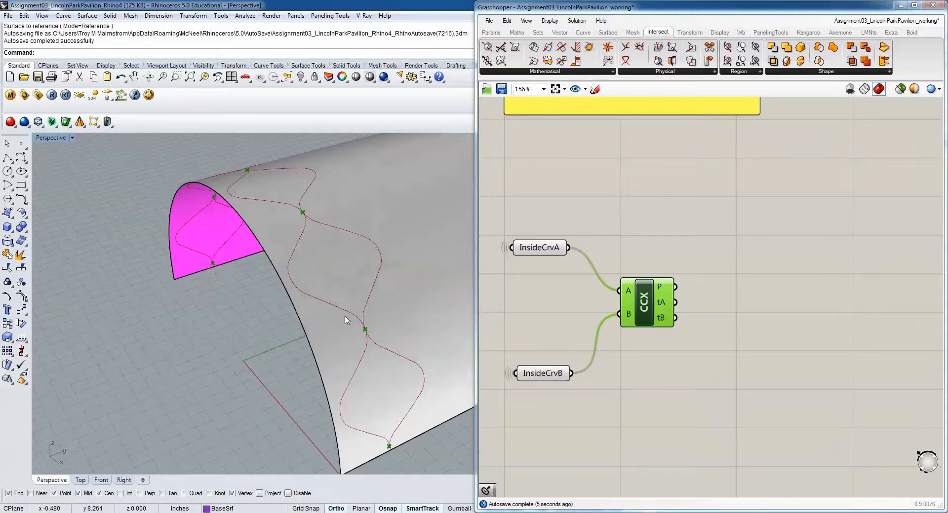
pyautogui.moveTo(348, 318); pyautogui.dragTo(328, 259, button='right')
pyautogui.scroll(5, 322, 254)
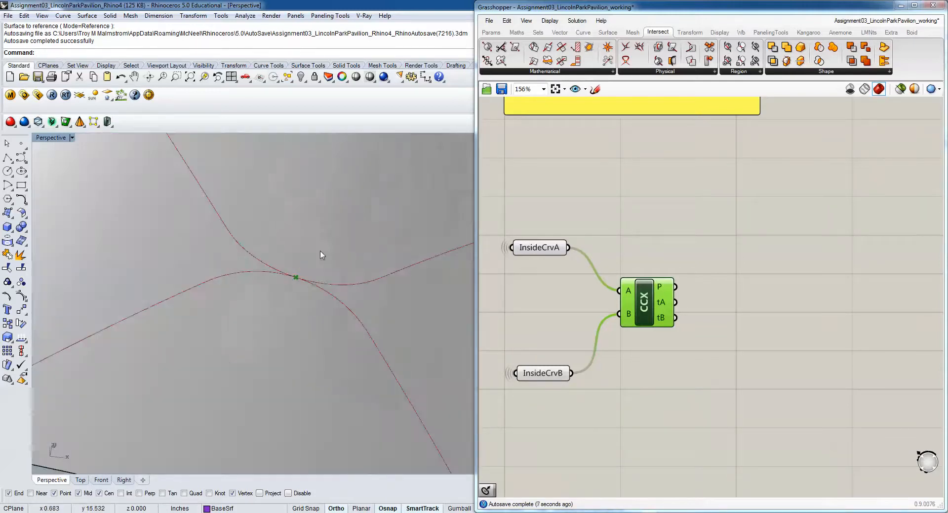
pyautogui.scroll(-4, 292, 279)
pyautogui.scroll(7, 296, 278)
pyautogui.scroll(-4, 298, 277)
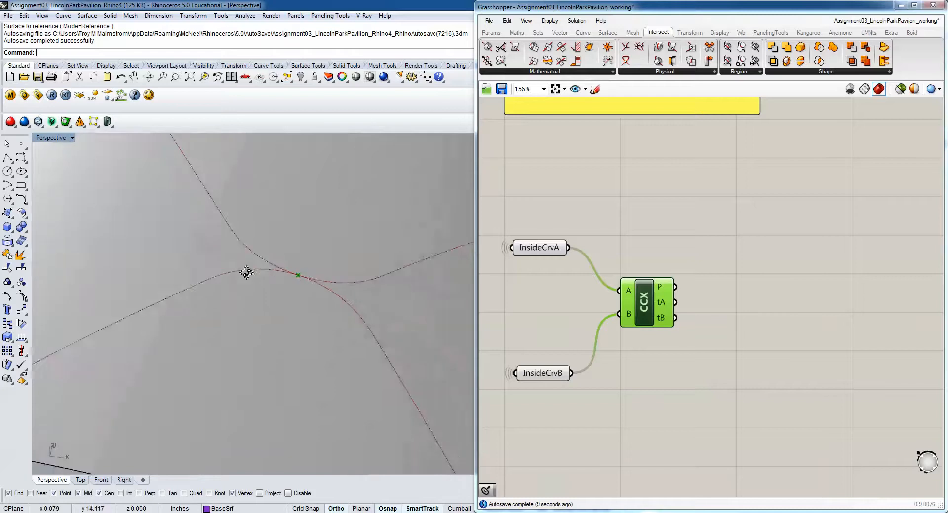
pyautogui.moveTo(248, 273); pyautogui.dragTo(228, 269, button='right')
pyautogui.scroll(-5, 169, 205)
pyautogui.moveTo(169, 205)
pyautogui.mouseDown(button='right')
pyautogui.moveTo(178, 254)
pyautogui.moveTo(193, 272)
pyautogui.moveTo(209, 264)
pyautogui.mouseUp(button='right')
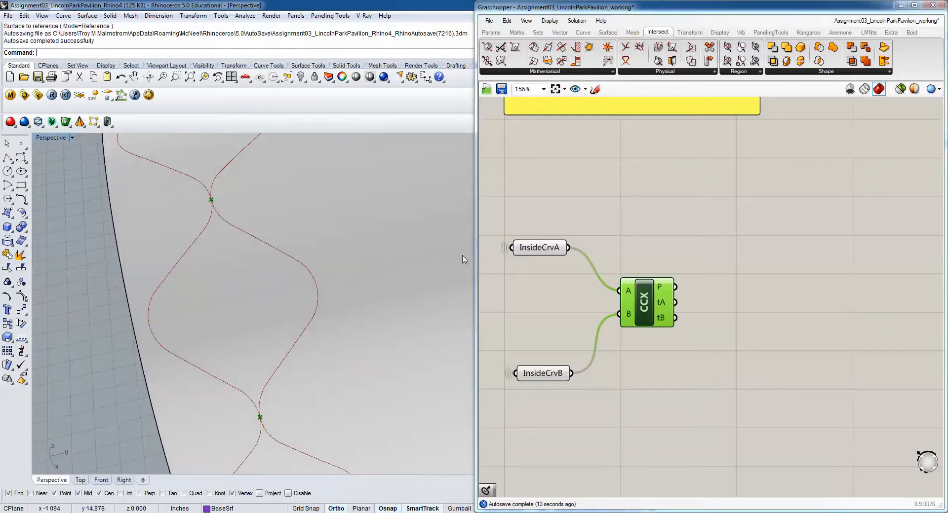
pyautogui.scroll(-4, 235, 219)
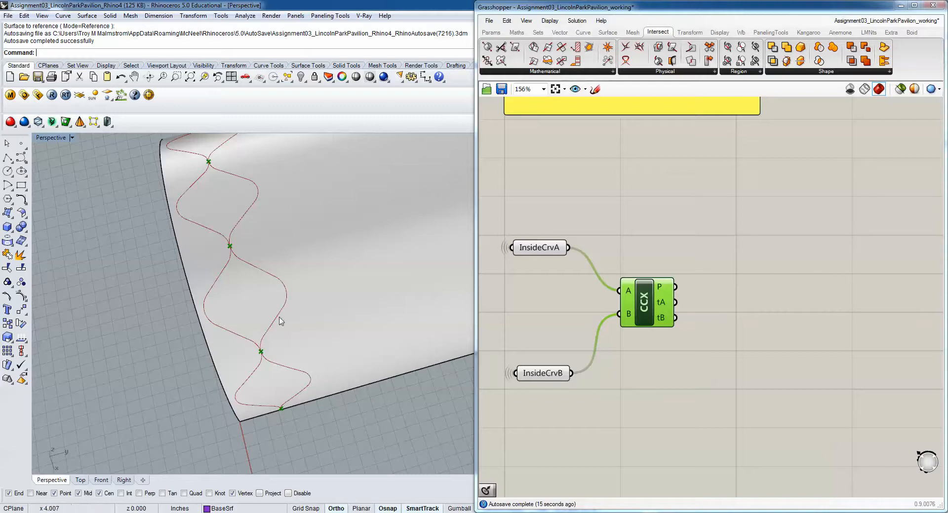
pyautogui.moveTo(271, 376); pyautogui.dragTo(294, 368, button='right')
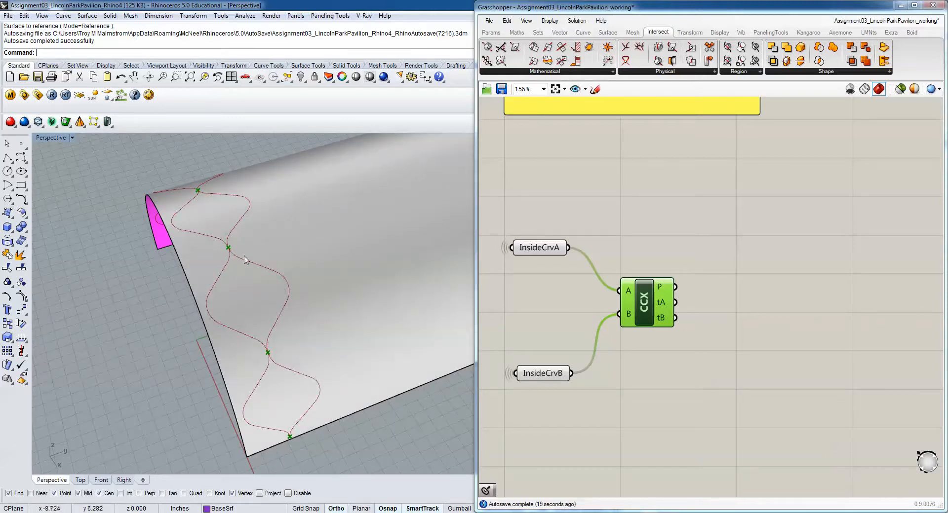
pyautogui.moveTo(289, 370); pyautogui.dragTo(265, 360, button='right')
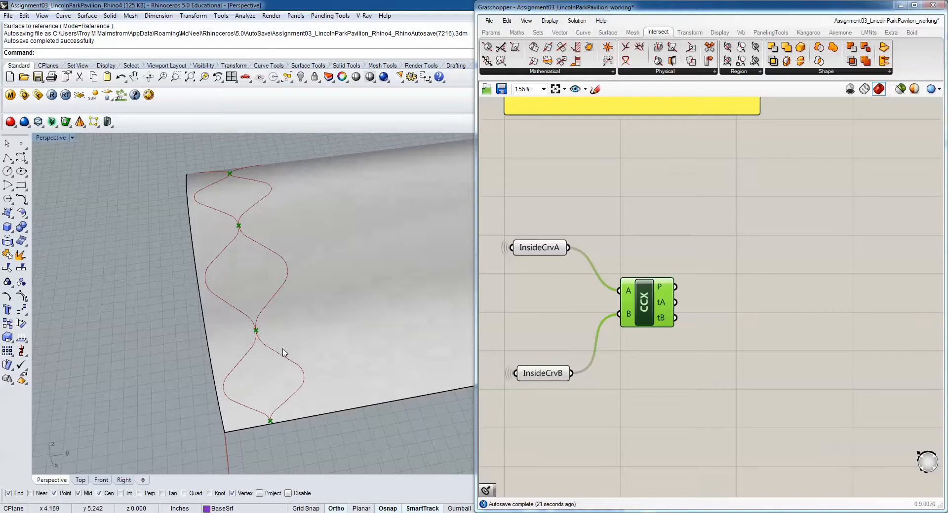
# Add a Shatter component beyond the CCX component and place a duplicate of it lower on the canvas.
pyautogui.click(584, 32)
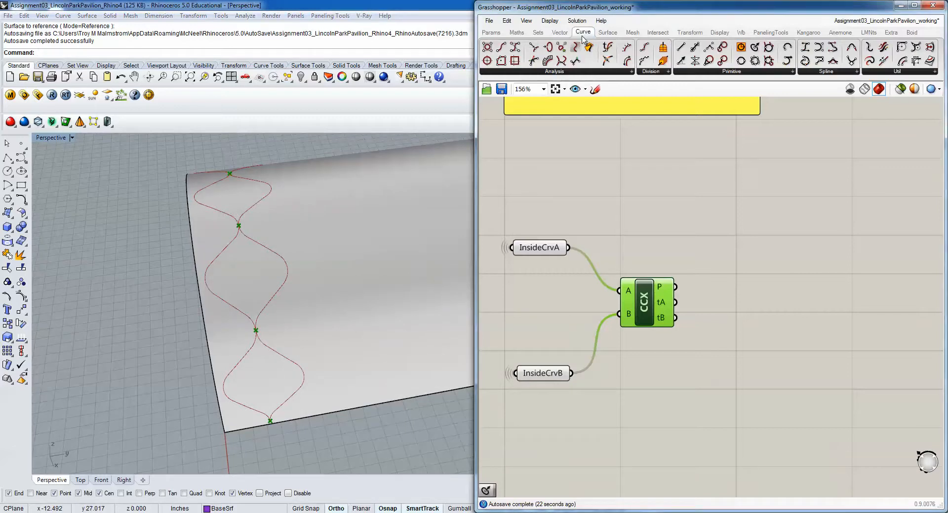
pyautogui.click(652, 71)
pyautogui.click(672, 170)
pyautogui.click(705, 235)
pyautogui.moveTo(706, 236); pyautogui.dragTo(760, 380)
pyautogui.hotkey('ctrl', 'c')
pyautogui.hotkey('ctrl', 'v')
pyautogui.moveTo(698, 356); pyautogui.dragTo(675, 350, button='right')
pyautogui.scroll(3, 648, 305)
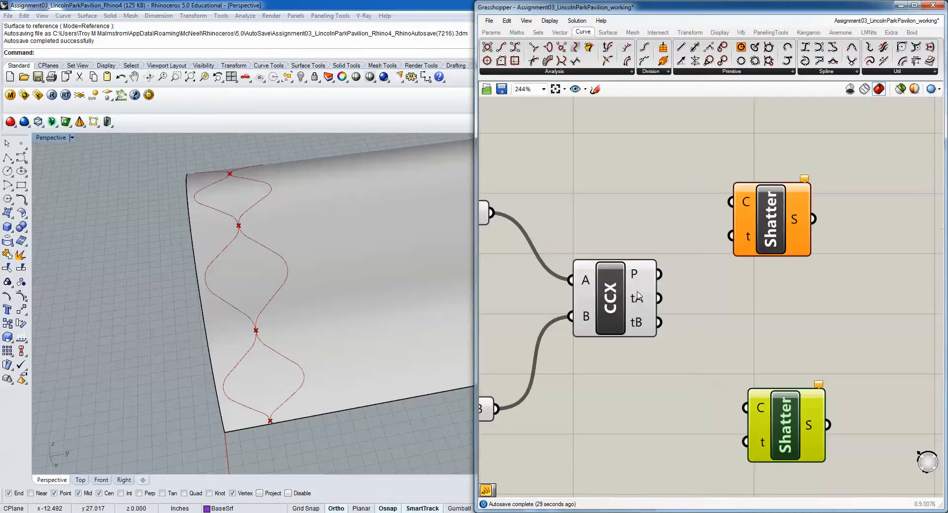
# Inspect the CCX outputs, attach a panel to output P and enlarge it to read the intersection point coordinates.
pyautogui.moveTo(636, 327)
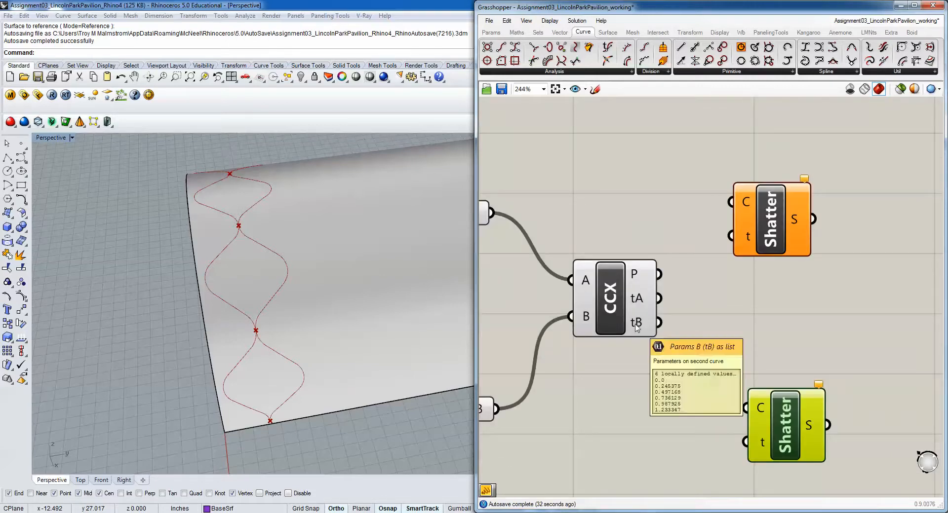
pyautogui.click(637, 274)
pyautogui.moveTo(636, 275)
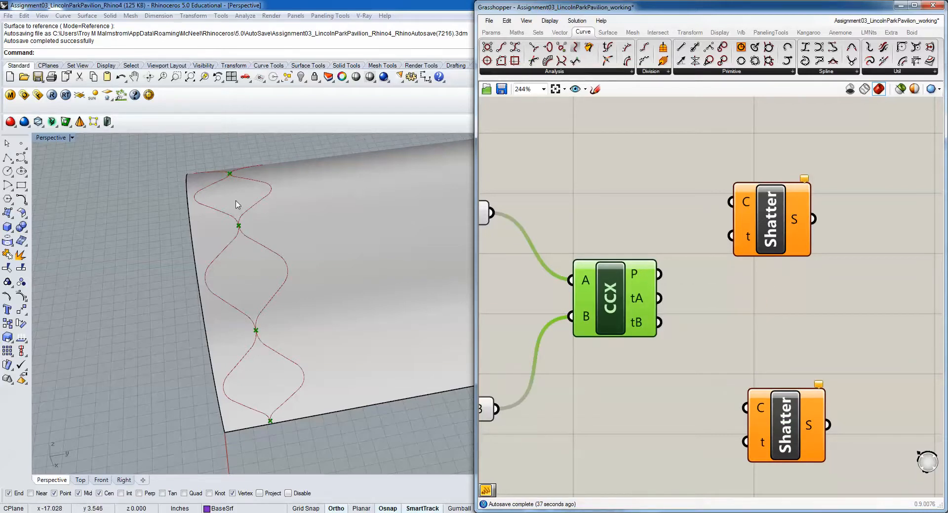
pyautogui.moveTo(236, 201); pyautogui.dragTo(259, 235, button='right')
pyautogui.click(494, 33)
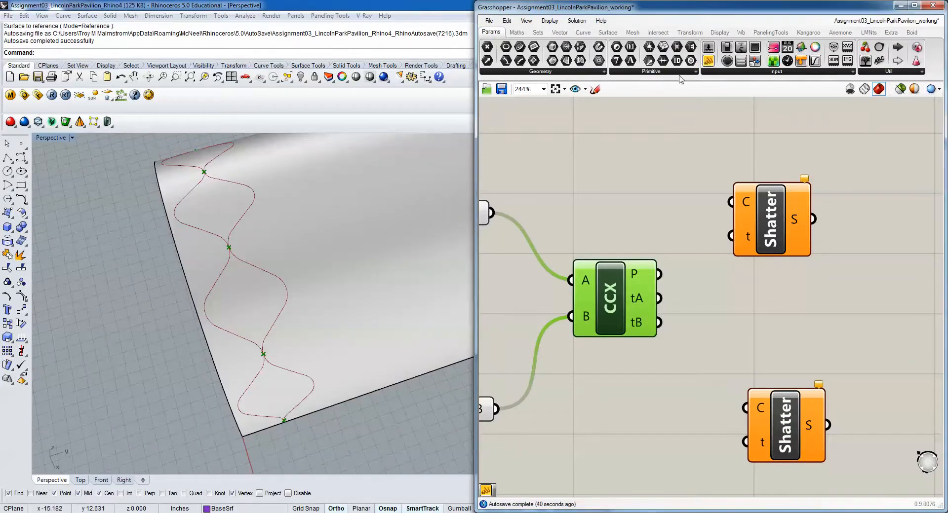
pyautogui.moveTo(708, 62); pyautogui.dragTo(797, 301)
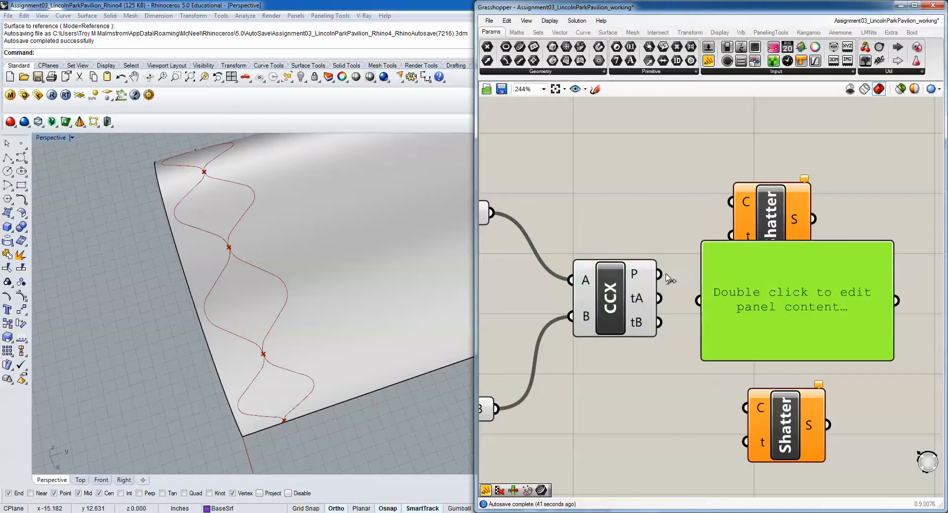
pyautogui.moveTo(660, 274); pyautogui.dragTo(710, 310)
pyautogui.moveTo(772, 294); pyautogui.dragTo(721, 280, button='right')
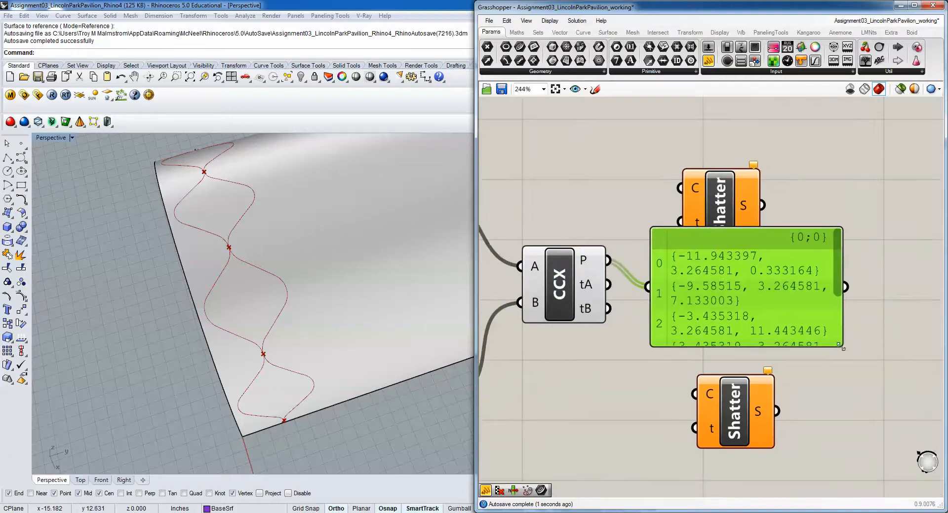
pyautogui.moveTo(840, 345); pyautogui.dragTo(943, 368)
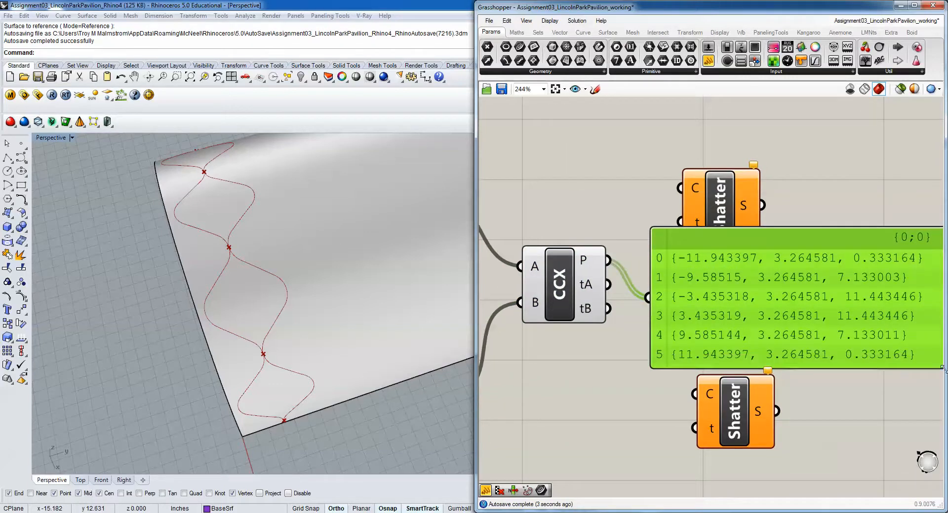
# Compare the curve parameters from CCX outputs tA and tB in the panel, and delete the panel.
pyautogui.moveTo(608, 284); pyautogui.dragTo(648, 298)
pyautogui.moveTo(686, 273); pyautogui.dragTo(668, 275, button='right')
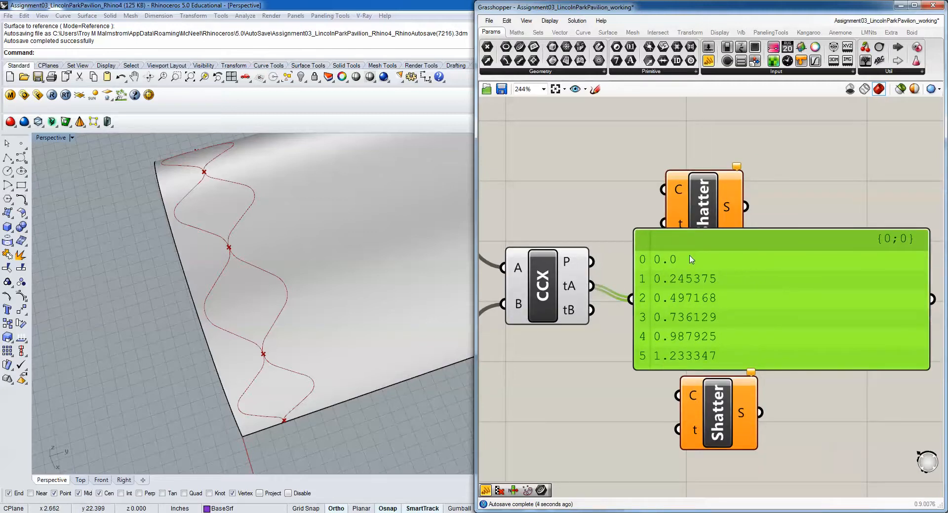
pyautogui.moveTo(658, 262); pyautogui.dragTo(686, 257)
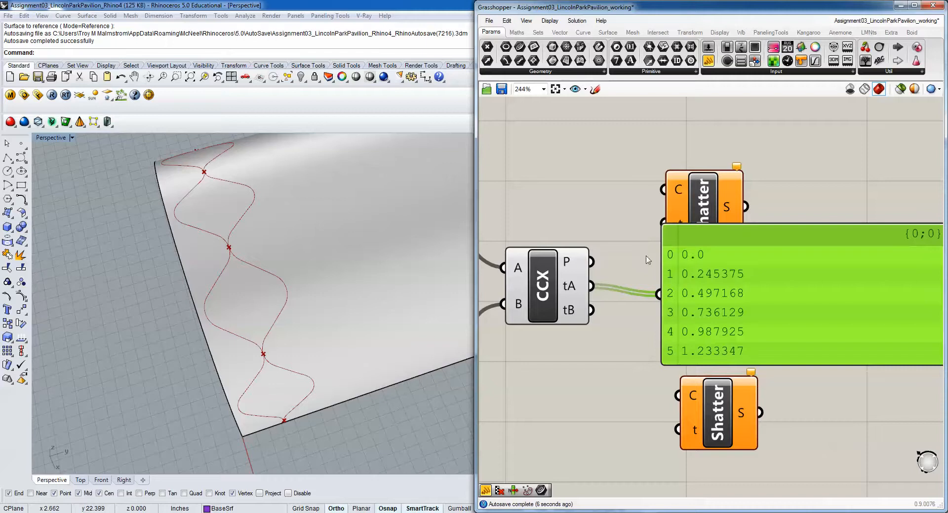
pyautogui.moveTo(592, 310); pyautogui.dragTo(679, 296)
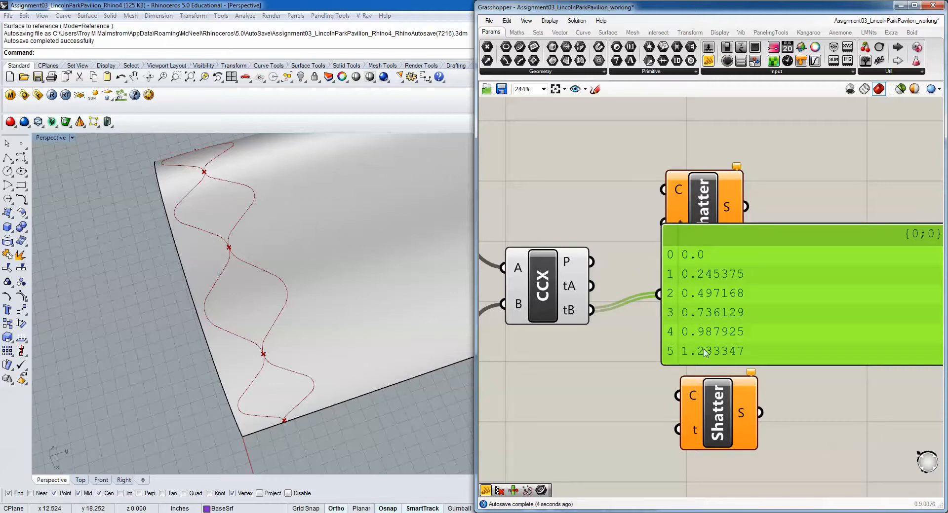
pyautogui.moveTo(702, 284); pyautogui.dragTo(702, 292)
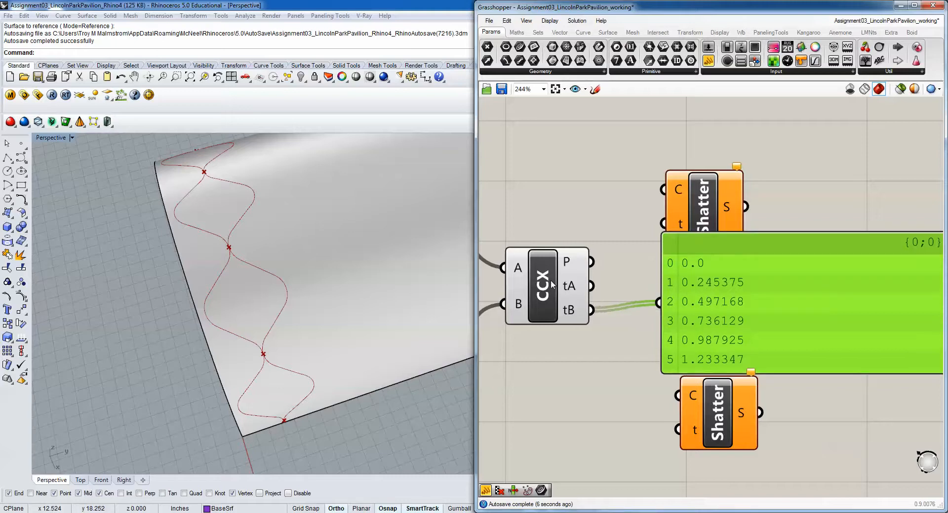
pyautogui.moveTo(618, 298); pyautogui.dragTo(685, 291)
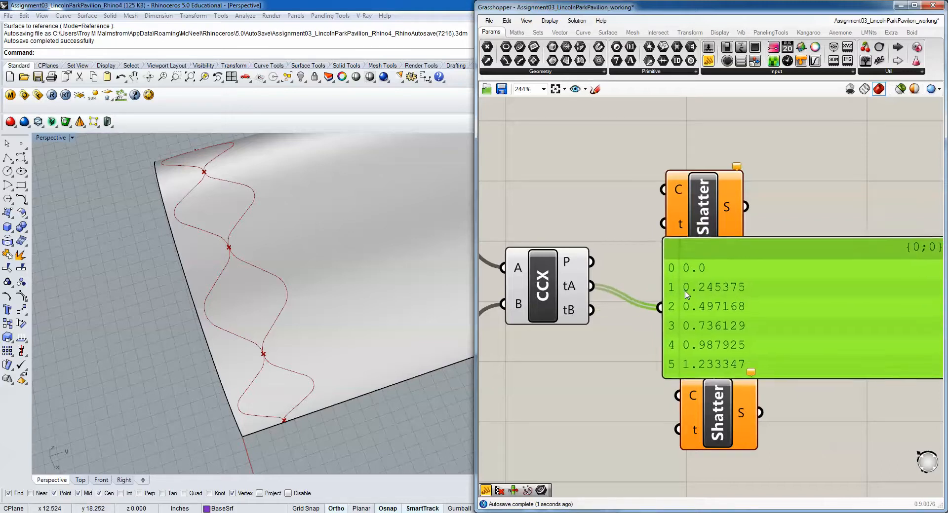
pyautogui.moveTo(638, 282); pyautogui.dragTo(652, 326, button='right')
pyautogui.moveTo(692, 322); pyautogui.dragTo(712, 320)
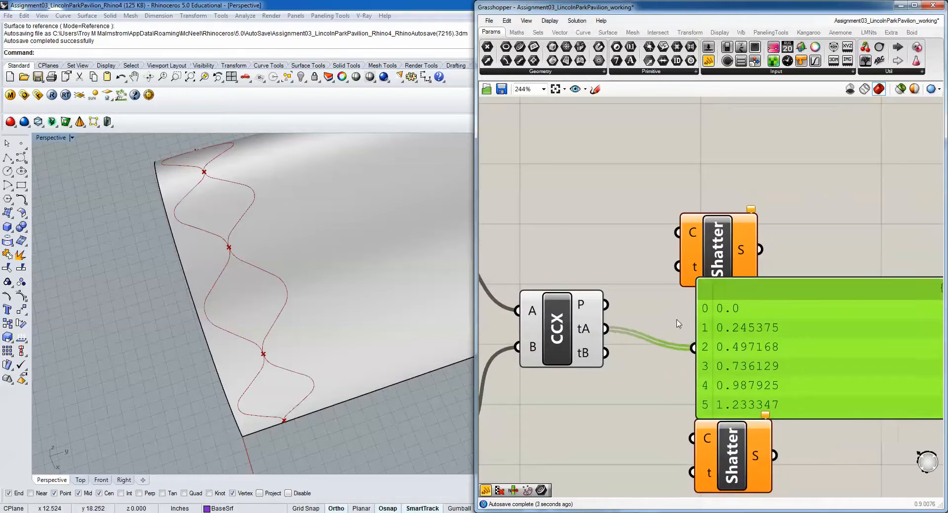
pyautogui.moveTo(768, 348); pyautogui.dragTo(723, 334)
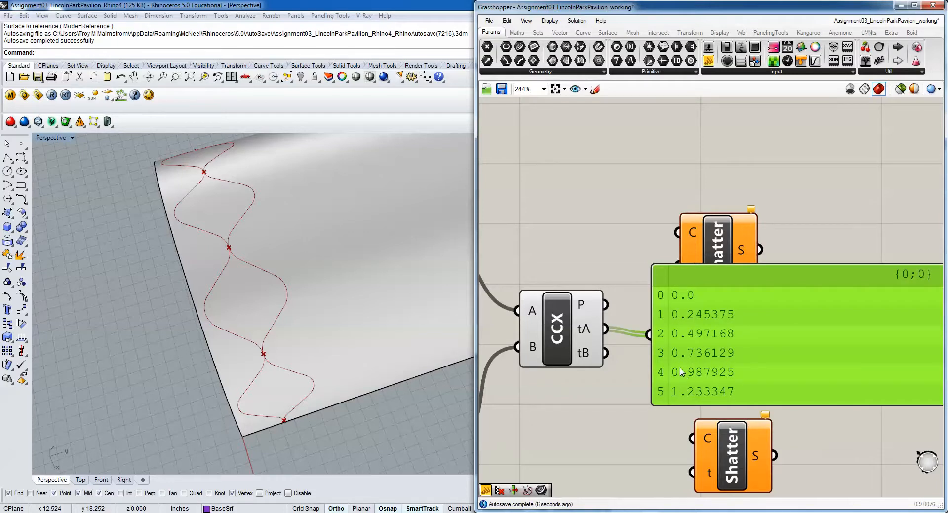
pyautogui.moveTo(681, 371); pyautogui.dragTo(687, 373)
pyautogui.press('Delete')
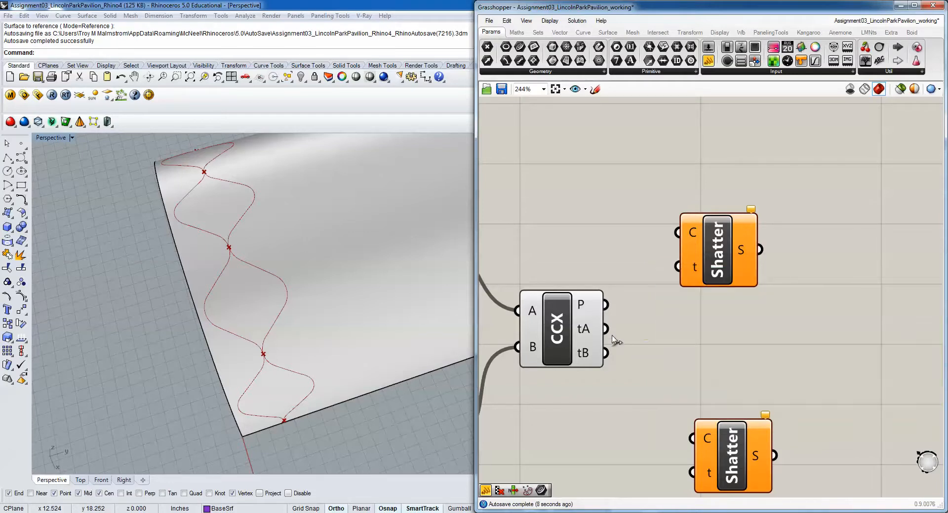
# Connect CCX tA to the upper Shatter's t input and InsideCrvA to its C input, and align InsideCrvA with that component.
pyautogui.moveTo(607, 329); pyautogui.dragTo(705, 259)
pyautogui.moveTo(695, 269)
pyautogui.scroll(-2, 698, 271)
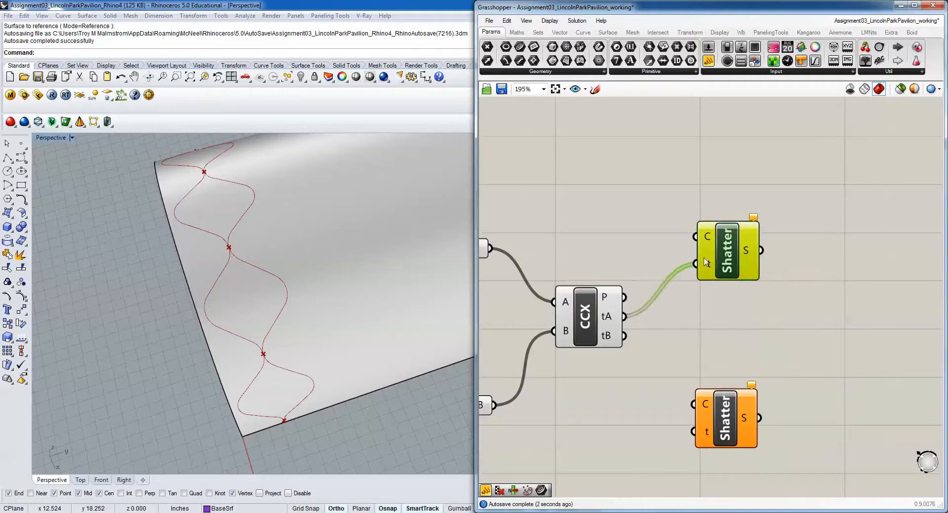
pyautogui.moveTo(666, 254); pyautogui.dragTo(740, 259, button='right')
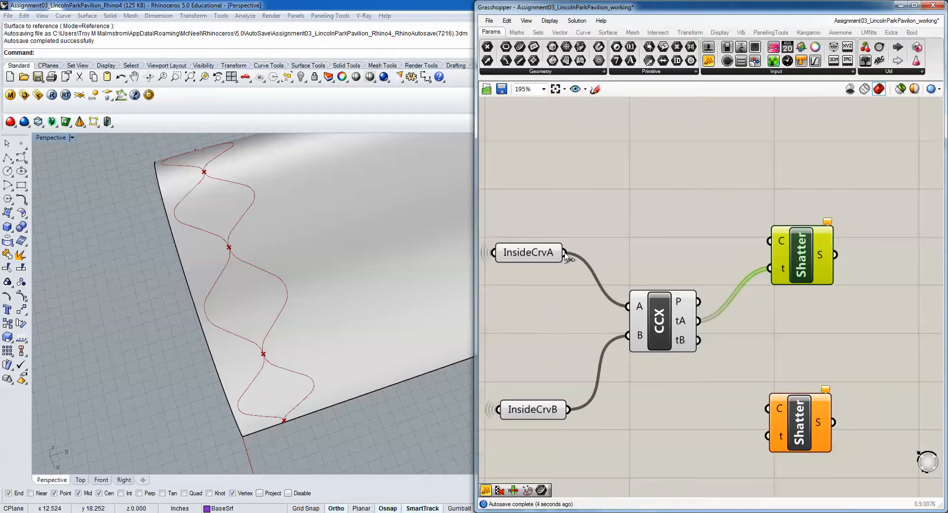
pyautogui.moveTo(564, 253); pyautogui.dragTo(812, 261)
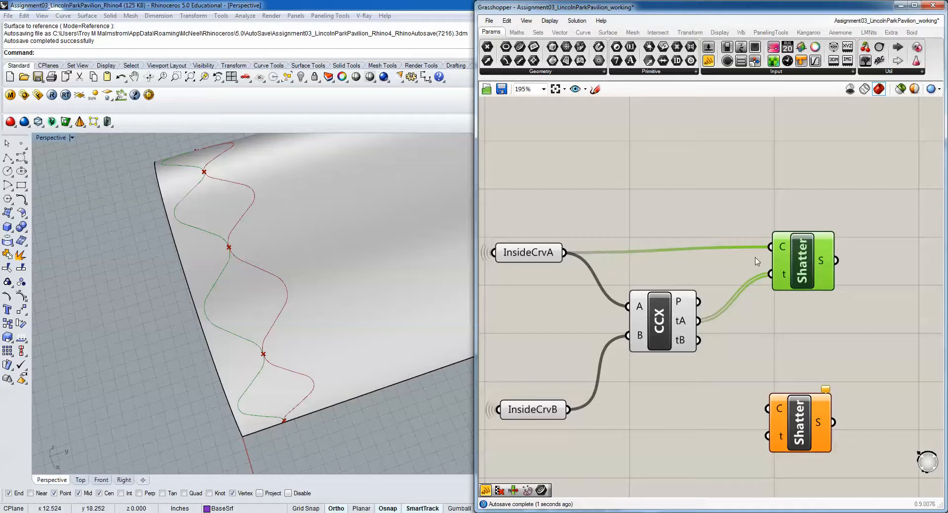
pyautogui.moveTo(552, 261); pyautogui.dragTo(549, 255)
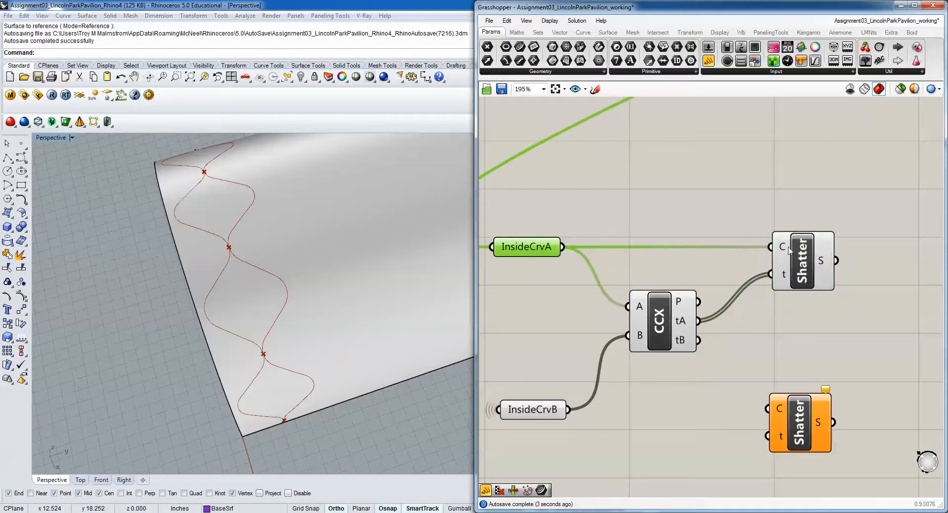
pyautogui.moveTo(757, 360); pyautogui.dragTo(748, 315, button='right')
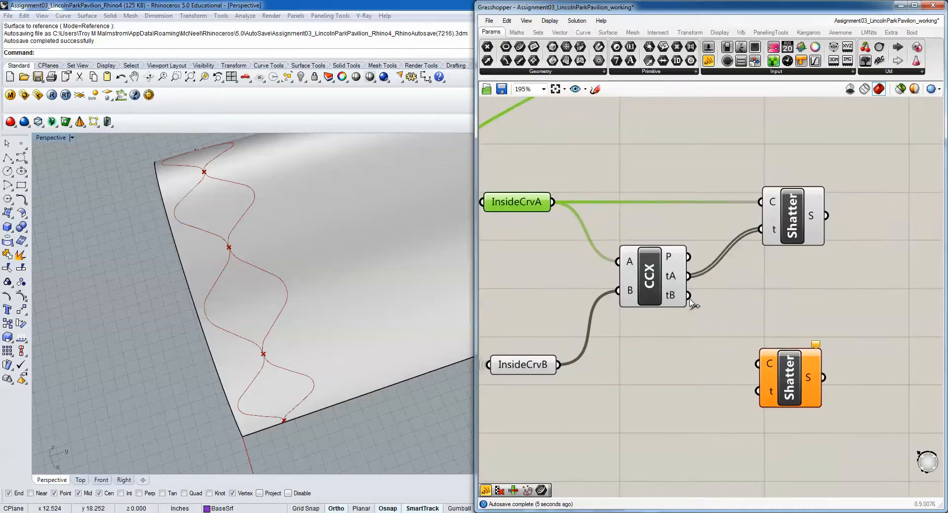
# Connect CCX tB to the lower Shatter's t input and InsideCrvB to its C input, and shift that Shatter slightly.
pyautogui.moveTo(688, 296); pyautogui.dragTo(758, 392)
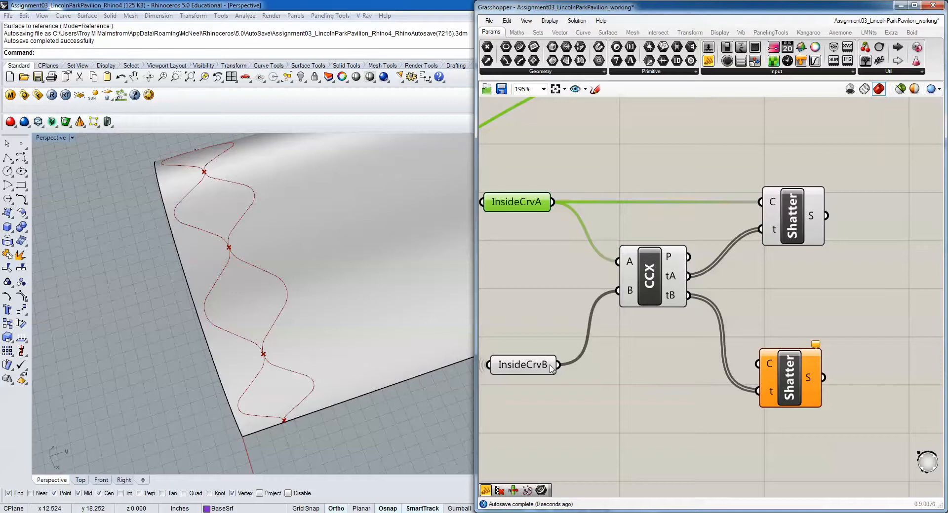
pyautogui.moveTo(564, 369); pyautogui.dragTo(748, 365)
pyautogui.moveTo(780, 377); pyautogui.dragTo(793, 369)
# Turn off the preview of InsideCrvA, InsideCrvB and the CCX component together.
pyautogui.moveTo(721, 177); pyautogui.dragTo(491, 401)
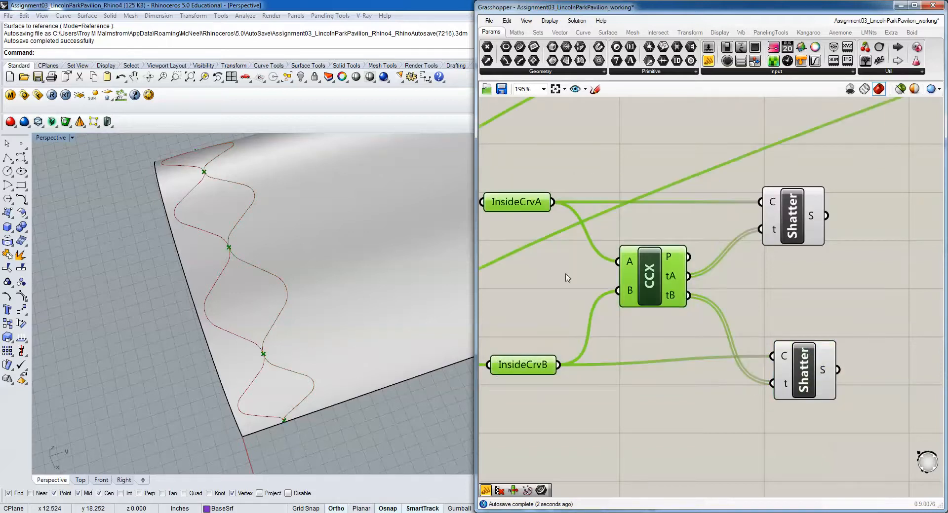
pyautogui.rightClick(630, 129)
pyautogui.click(656, 142)
pyautogui.moveTo(756, 178); pyautogui.dragTo(698, 194, button='right')
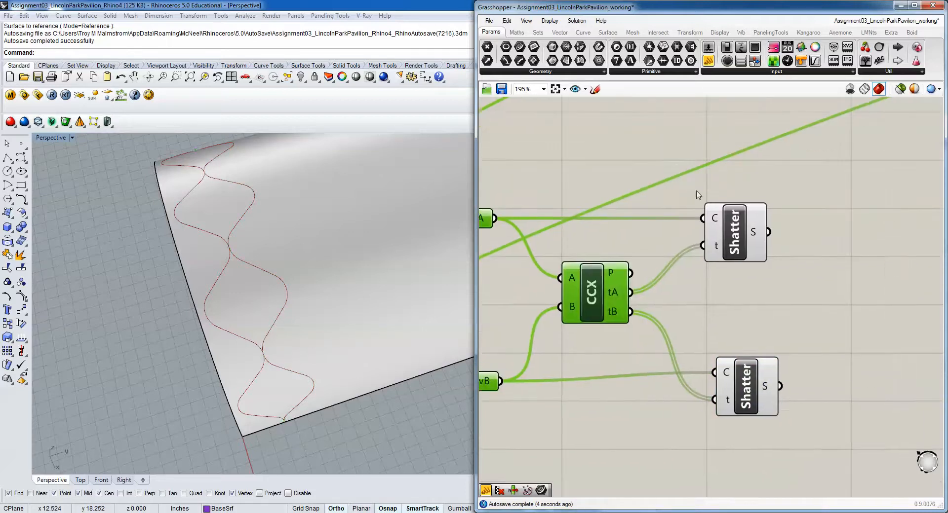
# Line up the two Shatter components one above the other, selecting each to check its curve in the viewport.
pyautogui.moveTo(754, 235)
pyautogui.moveTo(757, 232); pyautogui.dragTo(770, 232)
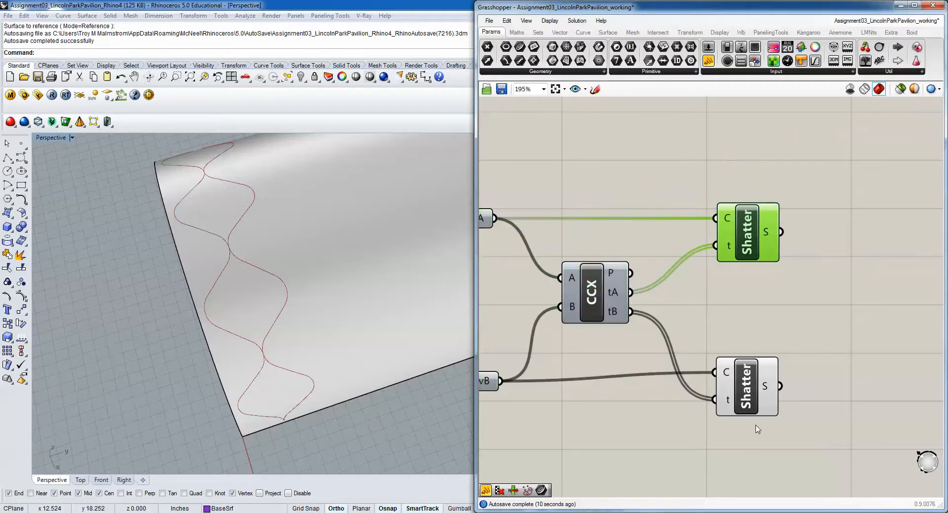
pyautogui.click(754, 386)
pyautogui.scroll(-3, 755, 381)
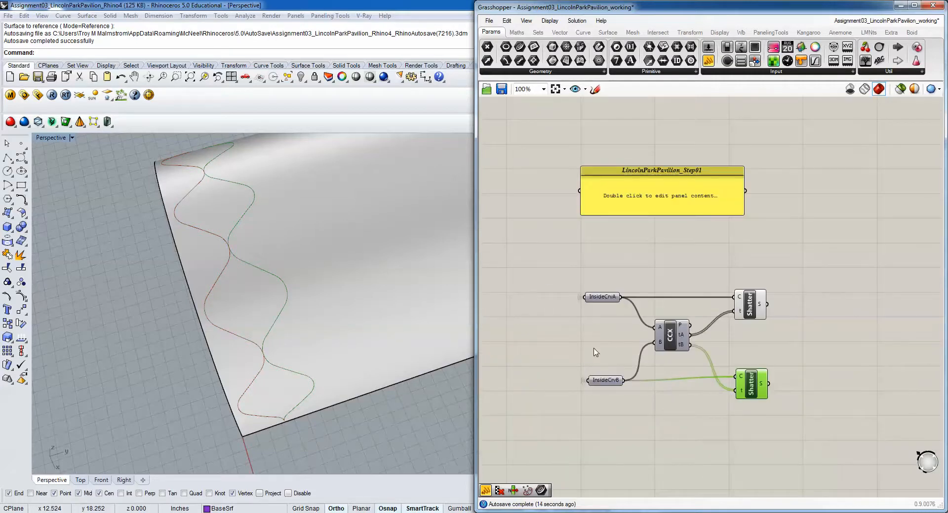
pyautogui.click(737, 330)
pyautogui.scroll(3, 737, 329)
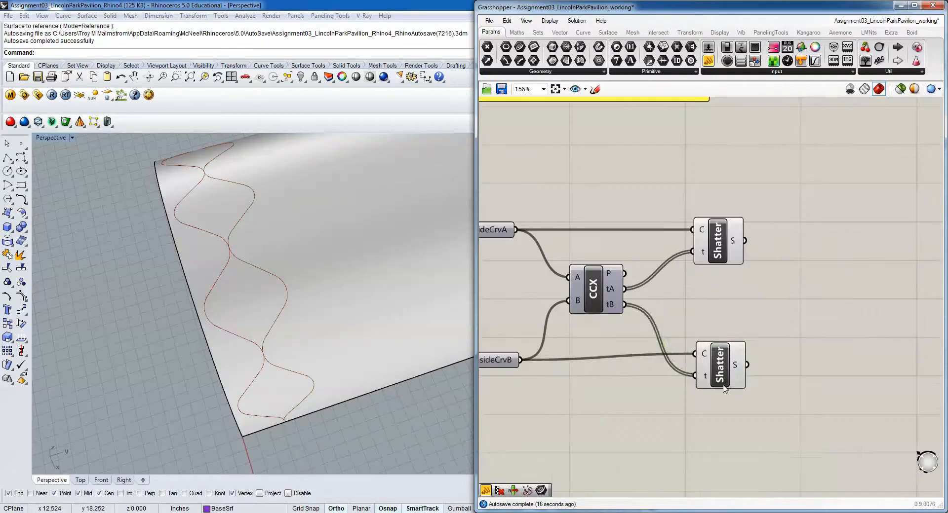
pyautogui.click(723, 368)
pyautogui.moveTo(724, 368); pyautogui.dragTo(720, 368)
pyautogui.moveTo(786, 316); pyautogui.dragTo(726, 314, button='right')
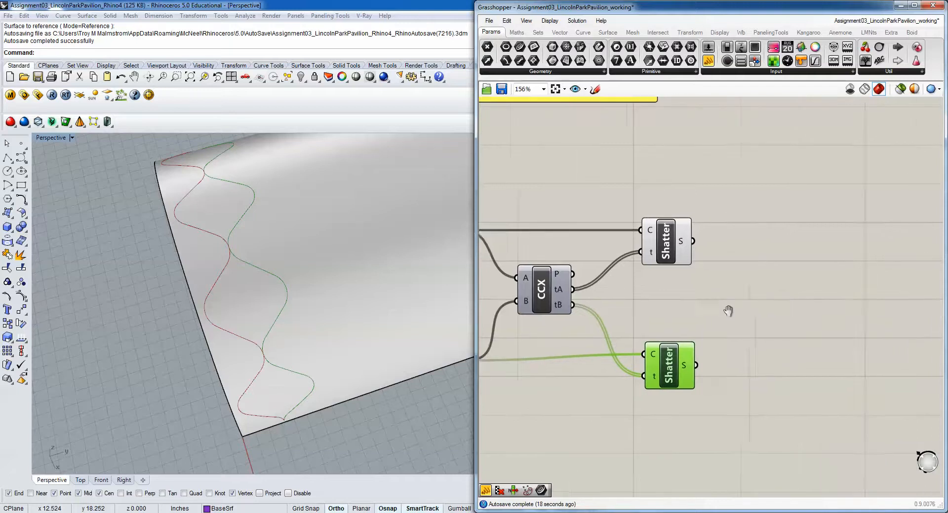
pyautogui.moveTo(665, 359); pyautogui.dragTo(662, 364)
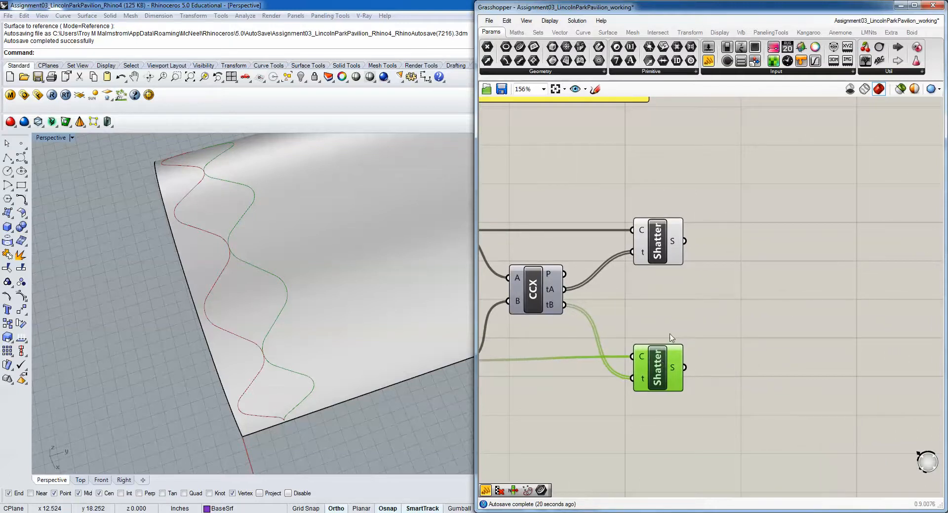
# Examine the shattered curves on the vaulted surface from several angles, comparing how the two waves meet at their intersections.
pyautogui.moveTo(211, 271); pyautogui.dragTo(309, 326, button='right')
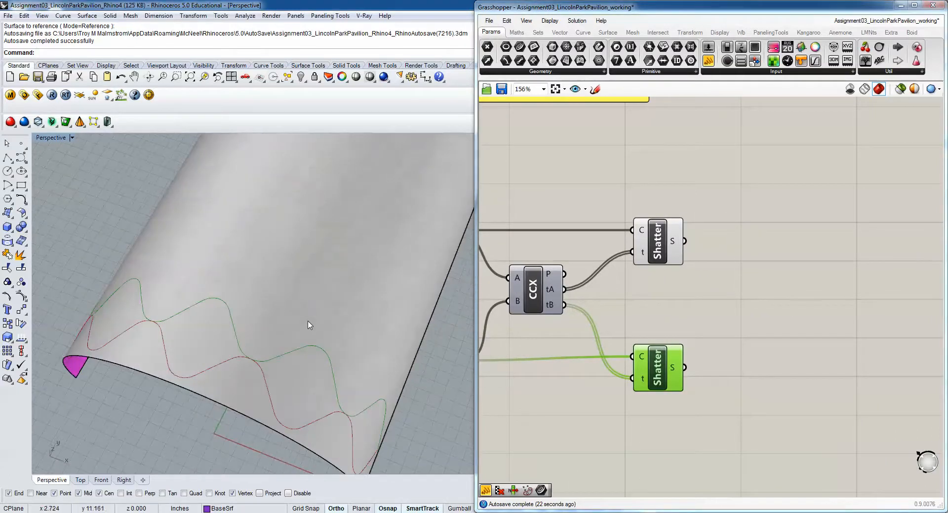
pyautogui.moveTo(316, 358); pyautogui.dragTo(280, 355, button='right')
pyautogui.moveTo(186, 332)
pyautogui.mouseDown(button='right')
pyautogui.moveTo(184, 322)
pyautogui.moveTo(178, 327)
pyautogui.moveTo(277, 338)
pyautogui.moveTo(262, 286)
pyautogui.moveTo(187, 330)
pyautogui.moveTo(217, 314)
pyautogui.moveTo(213, 380)
pyautogui.moveTo(245, 329)
pyautogui.moveTo(159, 311)
pyautogui.mouseUp(button='right')
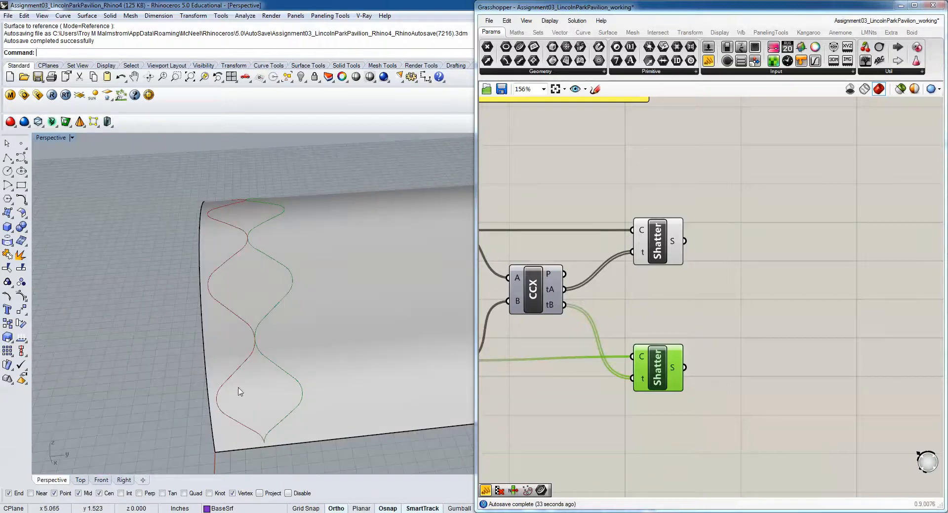
pyautogui.moveTo(240, 392)
pyautogui.mouseDown(button='right')
pyautogui.moveTo(232, 380)
pyautogui.moveTo(242, 371)
pyautogui.moveTo(296, 375)
pyautogui.moveTo(342, 343)
pyautogui.moveTo(235, 332)
pyautogui.moveTo(342, 306)
pyautogui.moveTo(285, 339)
pyautogui.mouseUp(button='right')
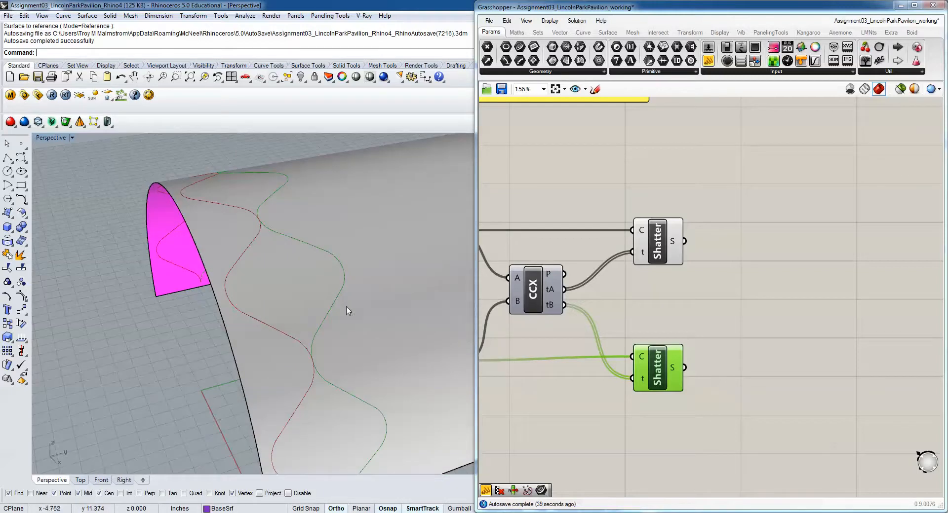
pyautogui.moveTo(726, 307); pyautogui.dragTo(789, 285, button='right')
pyautogui.moveTo(445, 311)
pyautogui.mouseDown(button='right')
pyautogui.moveTo(333, 332)
pyautogui.moveTo(360, 326)
pyautogui.moveTo(339, 328)
pyautogui.moveTo(374, 338)
pyautogui.moveTo(381, 392)
pyautogui.mouseUp(button='right')
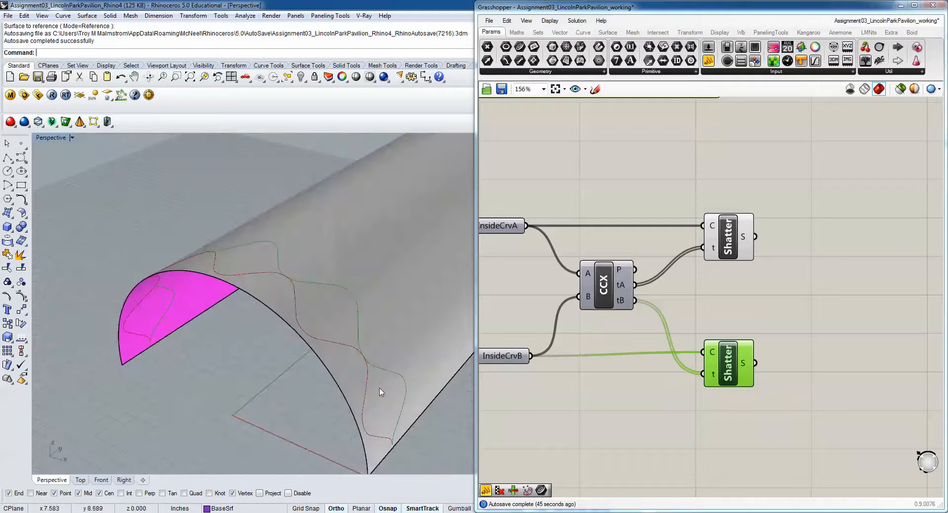
pyautogui.moveTo(309, 293); pyautogui.dragTo(376, 327, button='right')
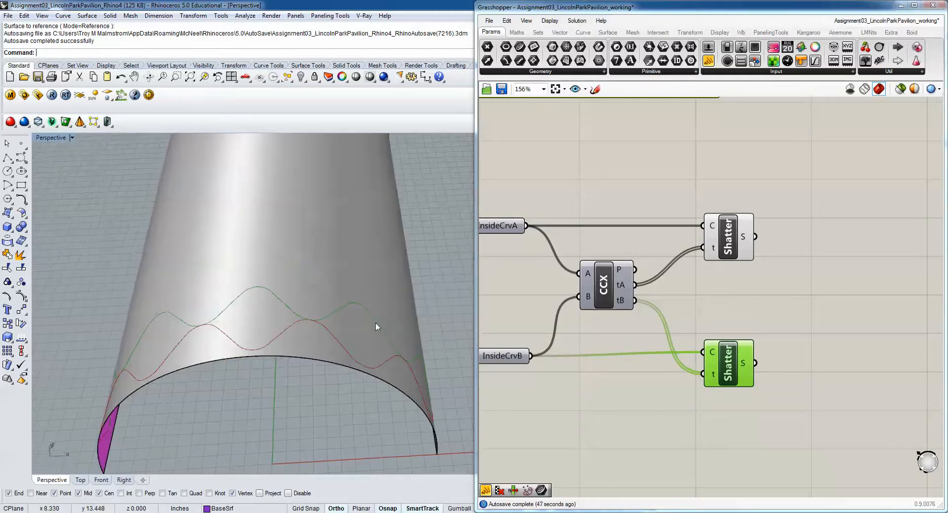
pyautogui.moveTo(171, 342); pyautogui.dragTo(196, 383, button='right')
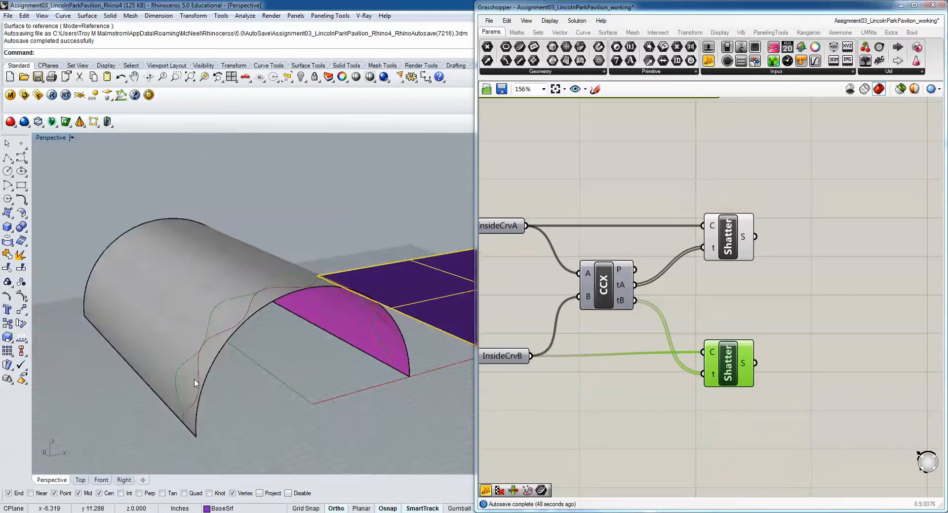
pyautogui.moveTo(281, 352); pyautogui.dragTo(261, 418, button='right')
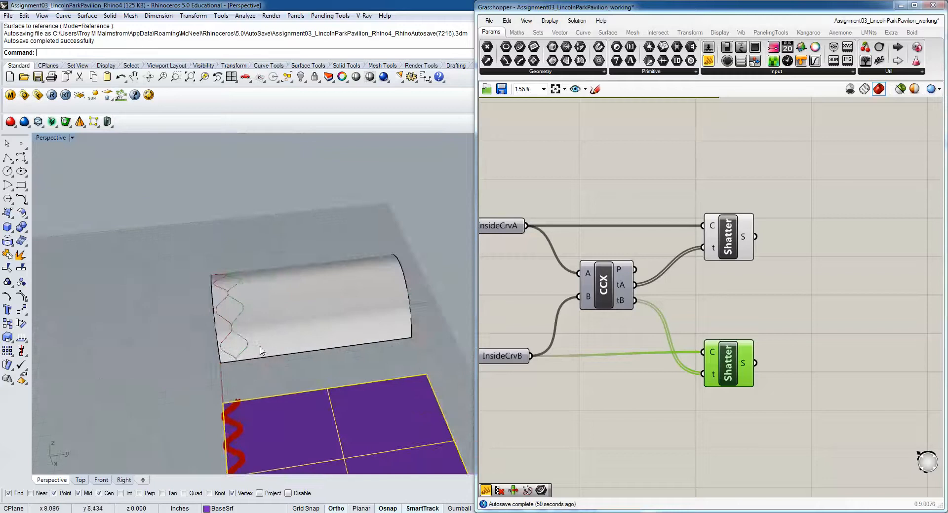
pyautogui.moveTo(261, 351); pyautogui.dragTo(241, 372, button='right')
pyautogui.scroll(5, 235, 335)
pyautogui.moveTo(236, 334); pyautogui.dragTo(286, 326, button='right')
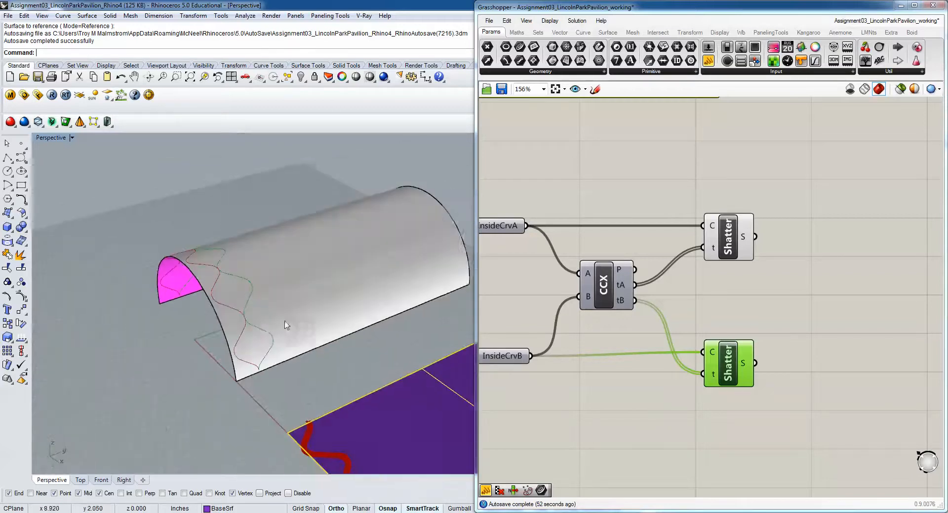
pyautogui.scroll(2, 226, 304)
pyautogui.moveTo(226, 305); pyautogui.dragTo(302, 330, button='right')
pyautogui.scroll(-3, 272, 388)
pyautogui.scroll(7, 273, 389)
pyautogui.scroll(-2, 290, 371)
pyautogui.scroll(-4, 276, 354)
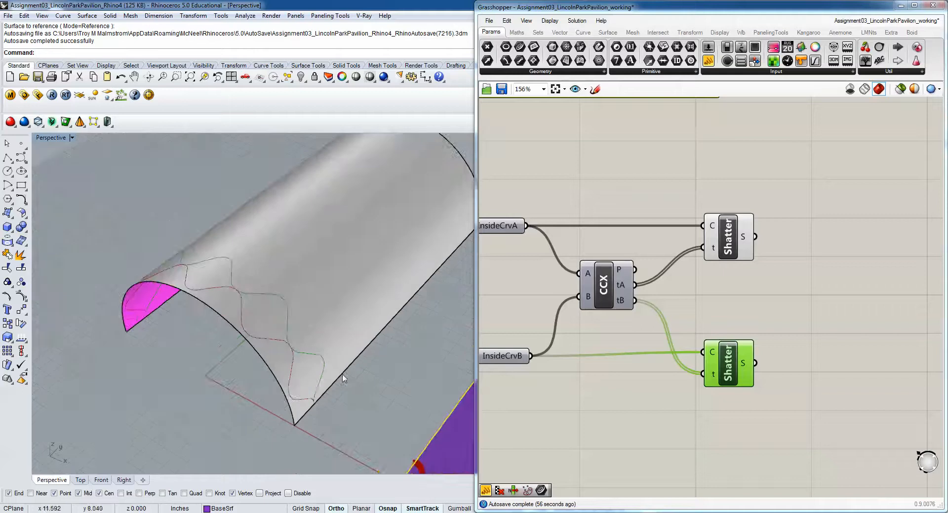
pyautogui.scroll(-2, 321, 363)
pyautogui.moveTo(160, 302); pyautogui.dragTo(224, 321, button='right')
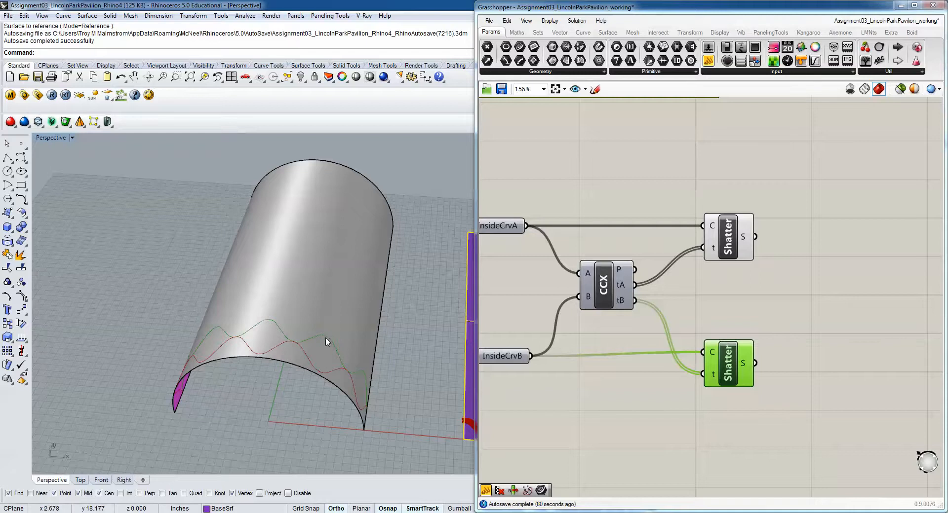
pyautogui.moveTo(340, 361); pyautogui.dragTo(335, 344, button='right')
# Add a List Length component between the two Shatters and connect the upper Shatter's S output to its L input.
pyautogui.moveTo(821, 252); pyautogui.dragTo(772, 253, button='right')
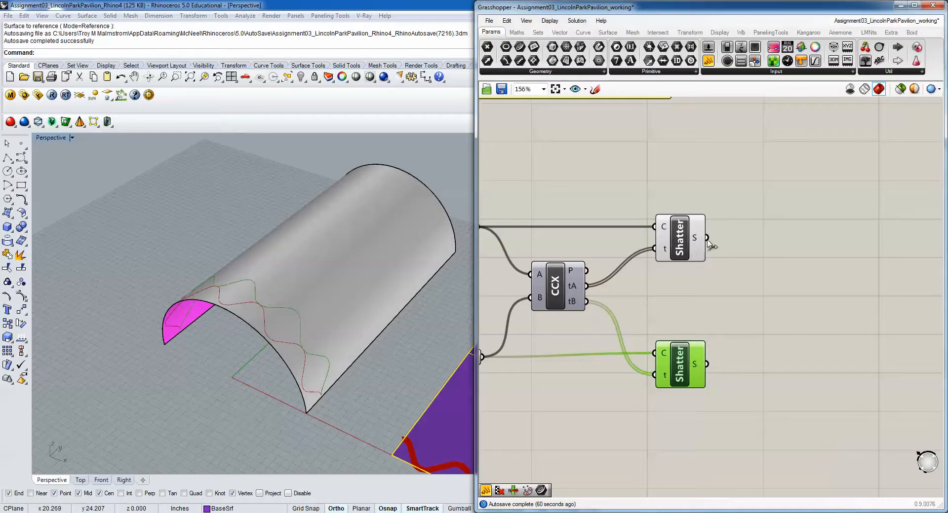
pyautogui.moveTo(704, 231); pyautogui.dragTo(701, 223)
pyautogui.moveTo(694, 234)
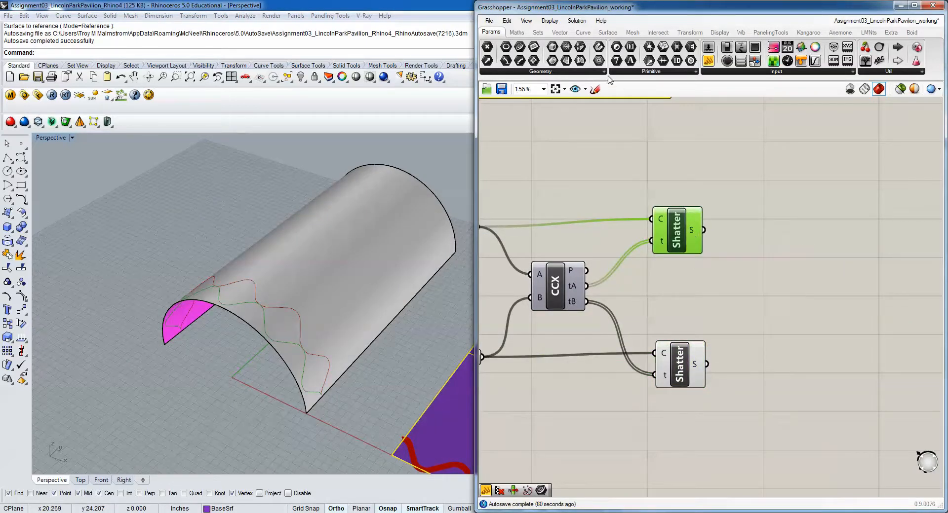
pyautogui.click(538, 32)
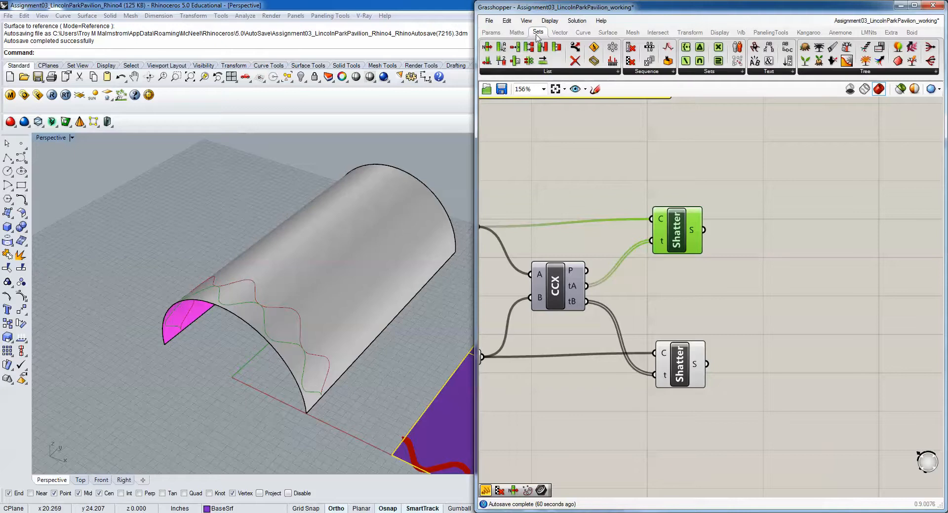
pyautogui.click(548, 72)
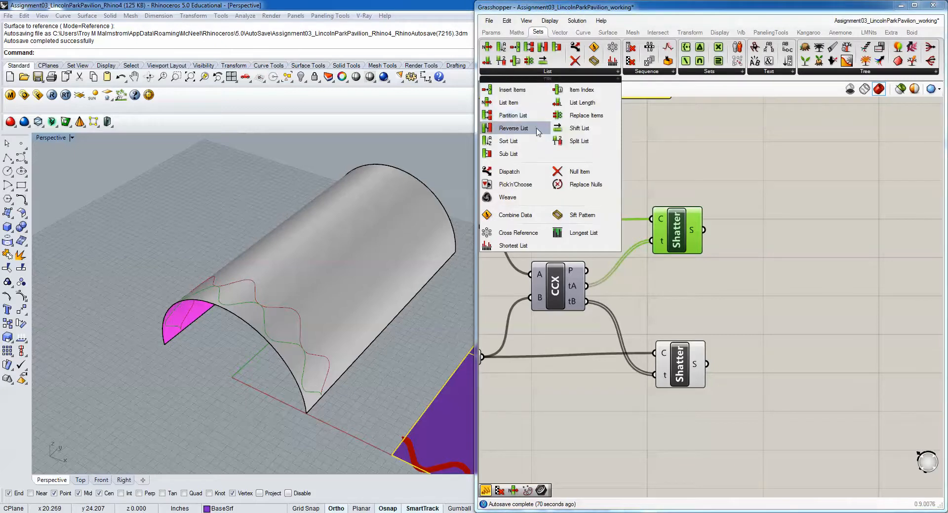
pyautogui.click(582, 102)
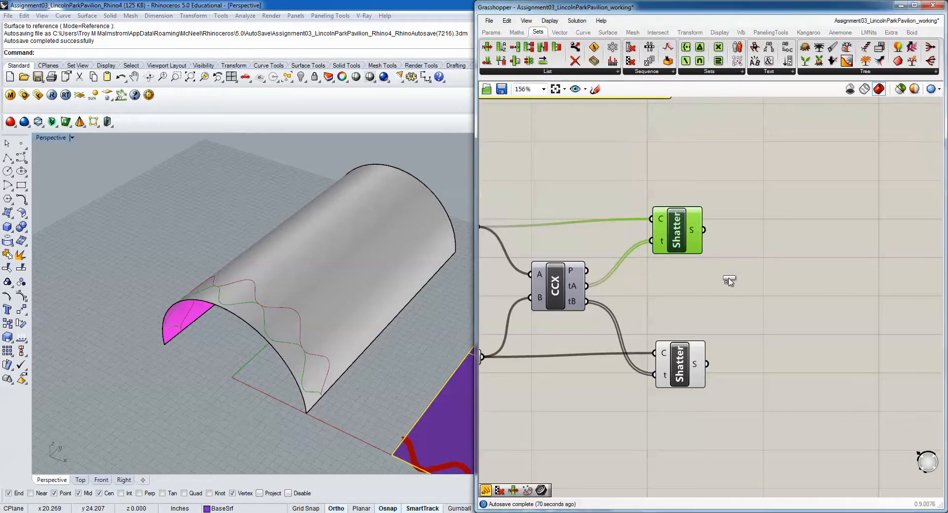
pyautogui.click(746, 257)
pyautogui.moveTo(704, 229); pyautogui.dragTo(739, 307)
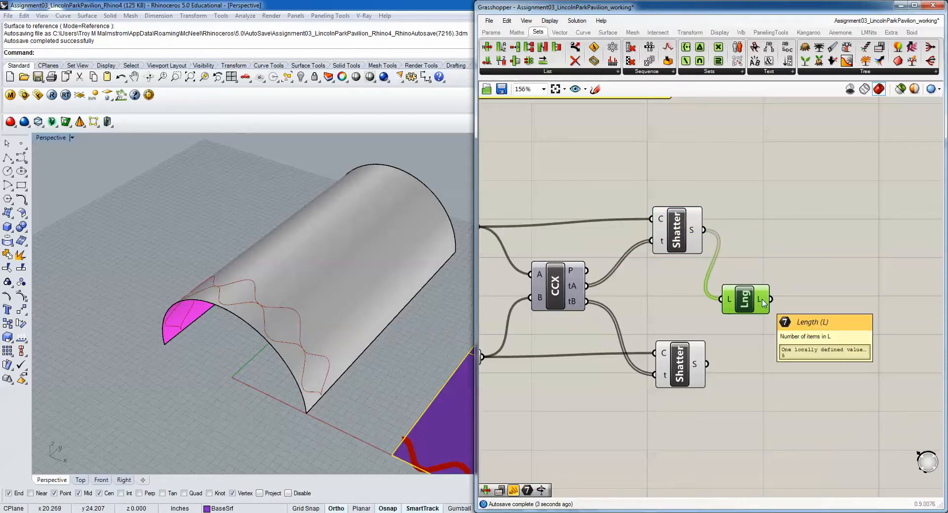
pyautogui.moveTo(762, 300); pyautogui.dragTo(661, 304, button='right')
pyautogui.moveTo(647, 309); pyautogui.dragTo(671, 301)
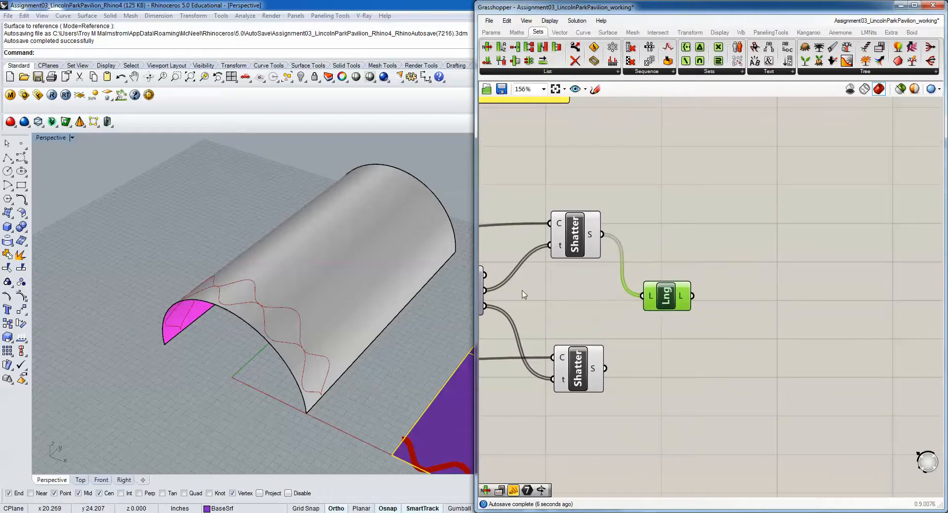
# Shift the List Length component slightly lower and place a Domain (Dom) component beyond it on the canvas.
pyautogui.scroll(2, 252, 346)
pyautogui.scroll(2, 350, 380)
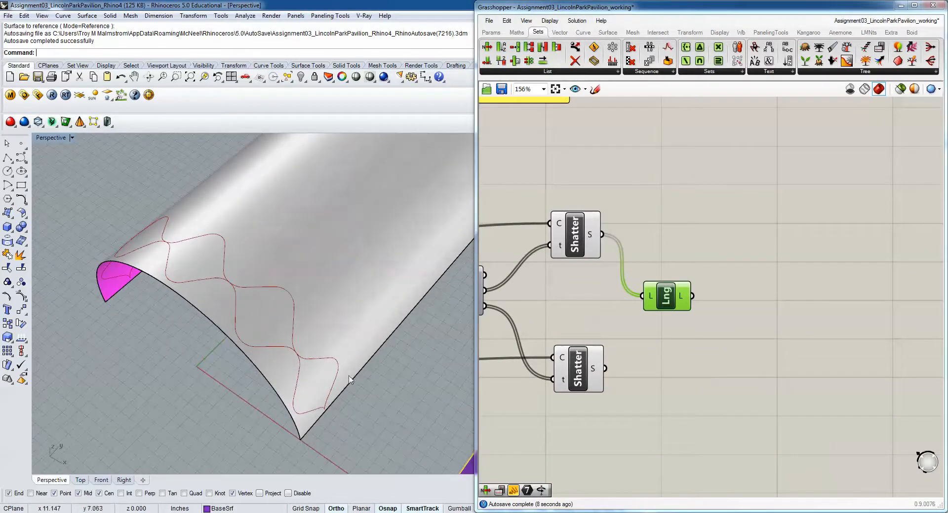
pyautogui.scroll(-1, 349, 380)
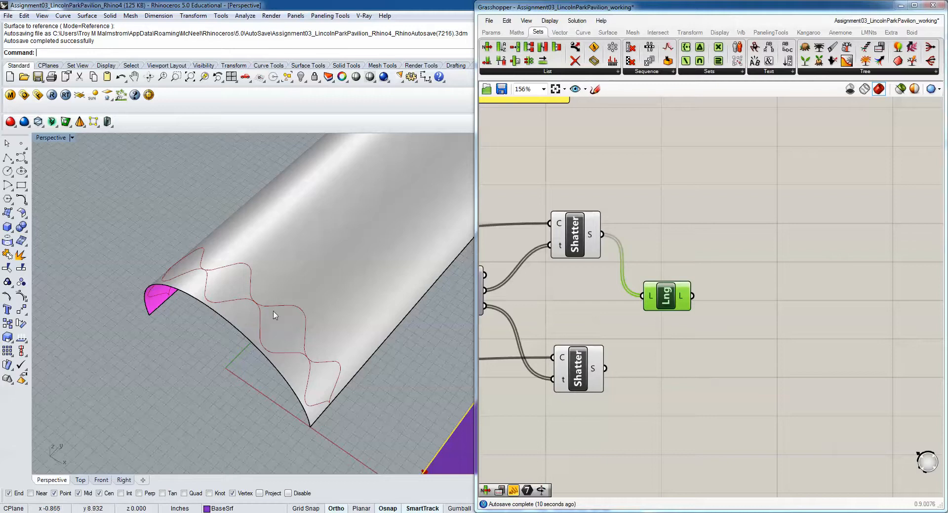
pyautogui.moveTo(239, 311); pyautogui.dragTo(278, 344, button='right')
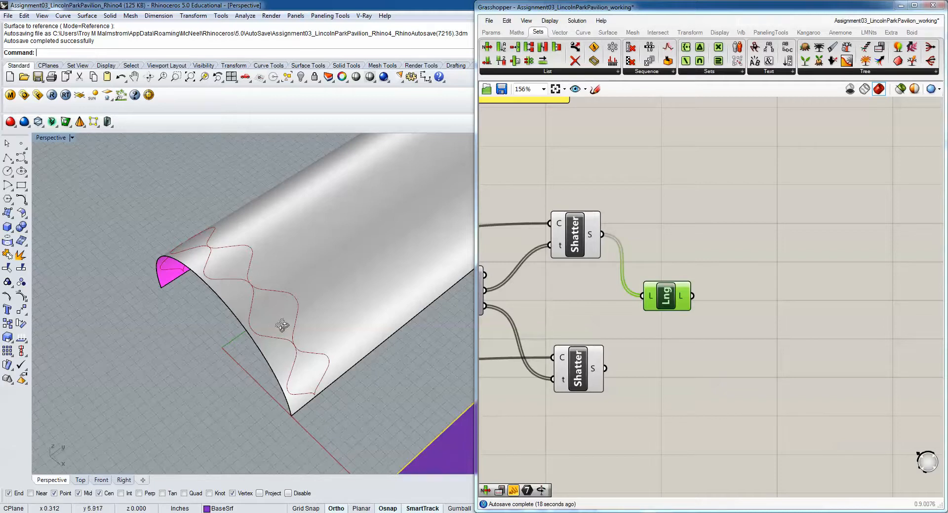
pyautogui.moveTo(281, 326); pyautogui.dragTo(212, 291, button='right')
pyautogui.moveTo(671, 302); pyautogui.dragTo(668, 315)
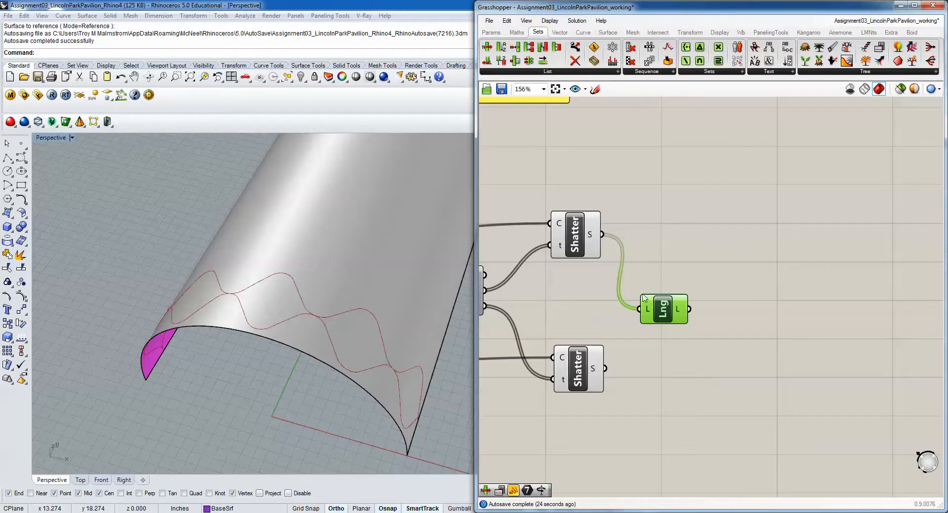
pyautogui.click(516, 32)
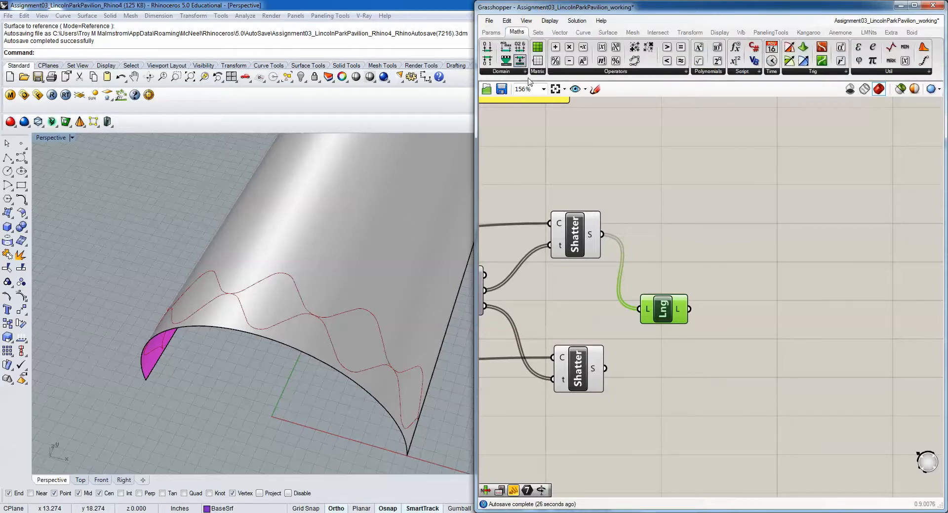
pyautogui.click(524, 72)
pyautogui.click(519, 90)
pyautogui.click(763, 302)
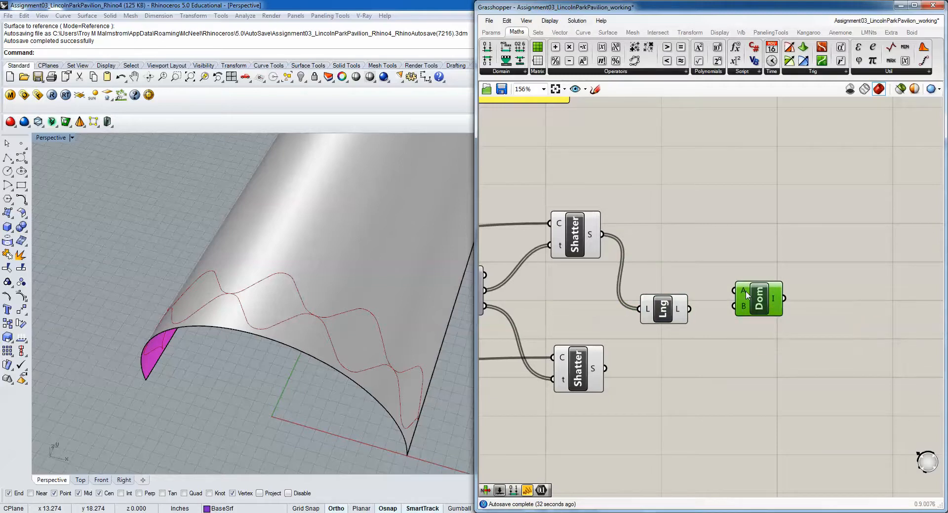
# Add a panel containing 1, shrink it above the List Length component and connect it to the Domain's A input.
pyautogui.click(490, 31)
pyautogui.moveTo(708, 63); pyautogui.dragTo(703, 236)
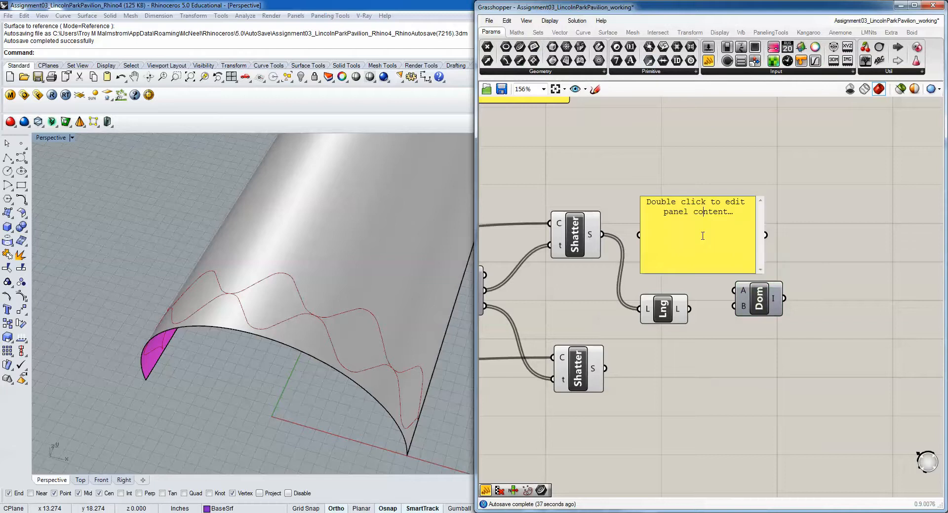
pyautogui.doubleClick(732, 217)
pyautogui.hotkey('ctrl', 'a')
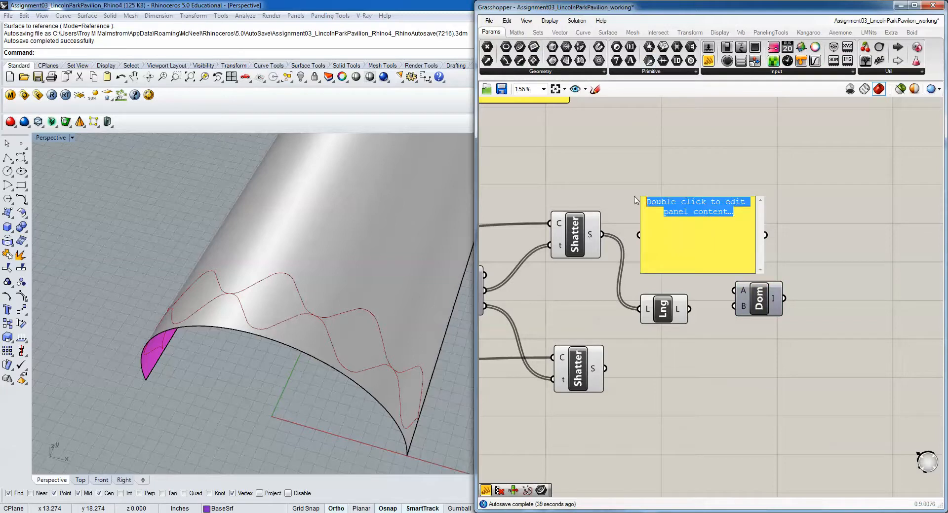
pyautogui.write('1')
pyautogui.click(783, 174)
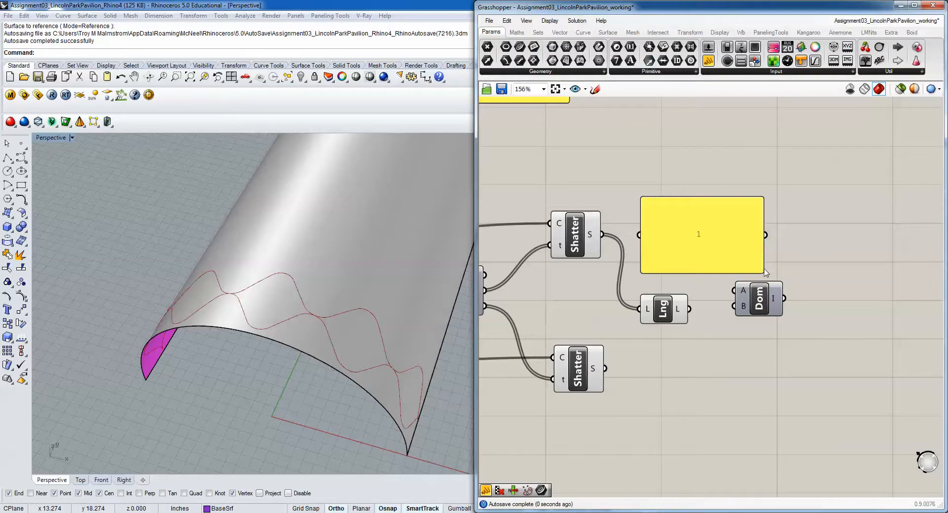
pyautogui.moveTo(761, 271); pyautogui.dragTo(754, 299)
pyautogui.scroll(2, 679, 314)
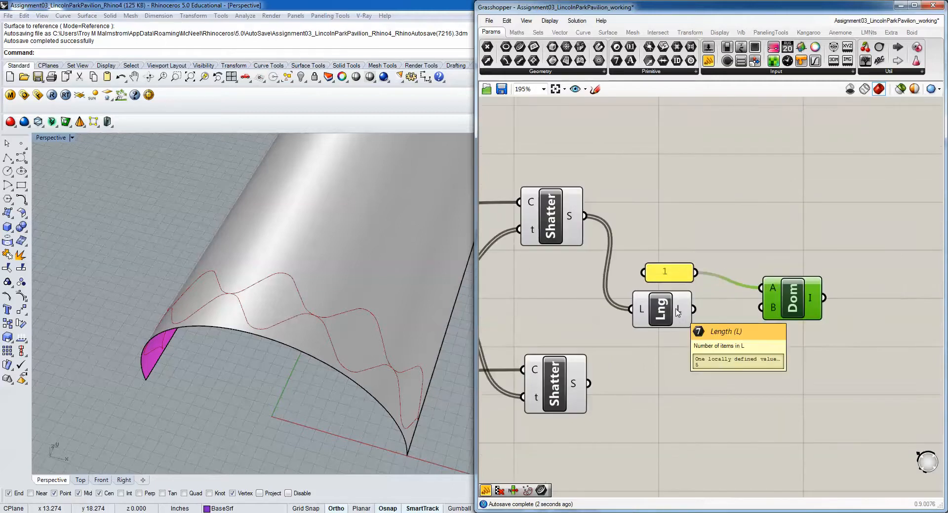
# Give the Domain's B input the expression x-1 and connect the List Length's L output to it.
pyautogui.rightClick(774, 308)
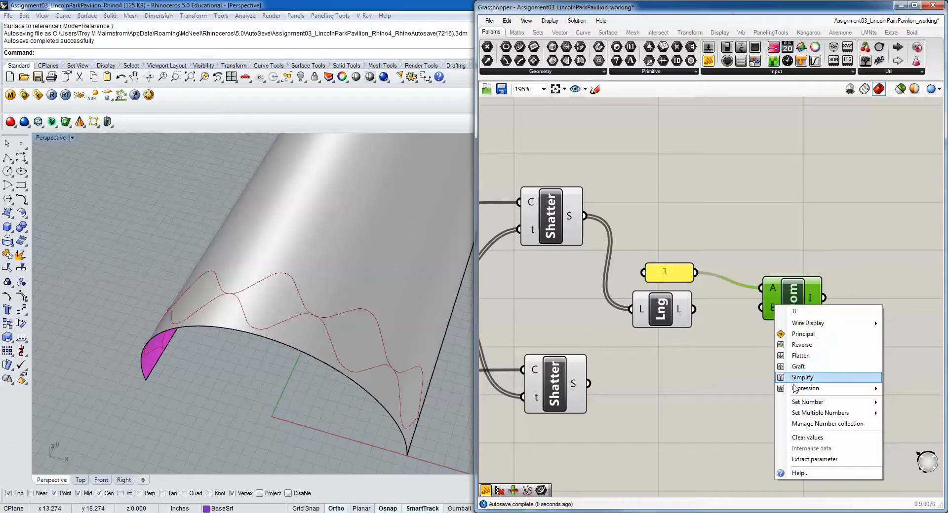
pyautogui.moveTo(800, 389)
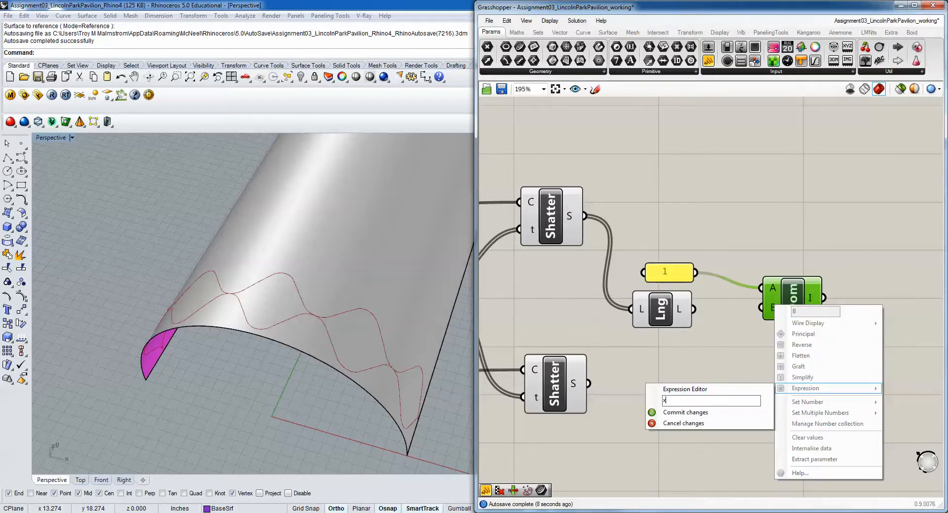
pyautogui.click(694, 411)
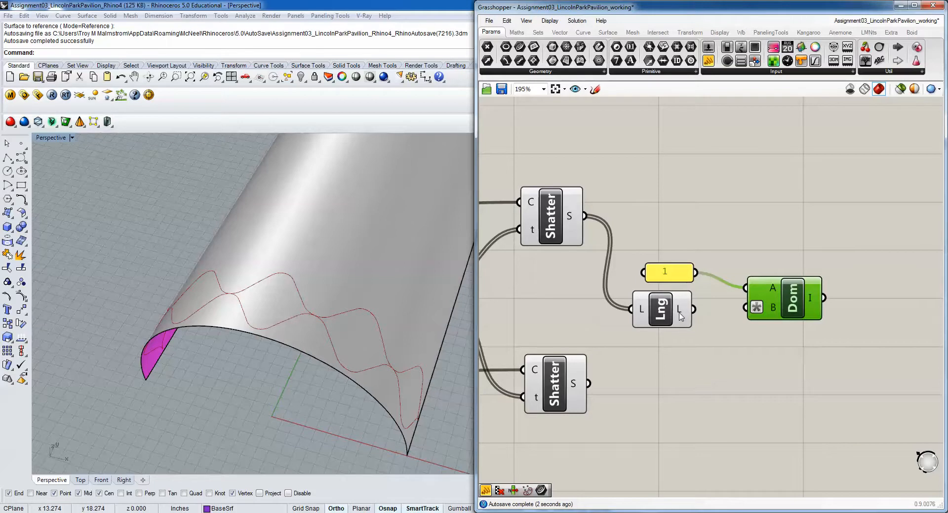
pyautogui.moveTo(690, 309); pyautogui.dragTo(771, 311)
pyautogui.moveTo(810, 298)
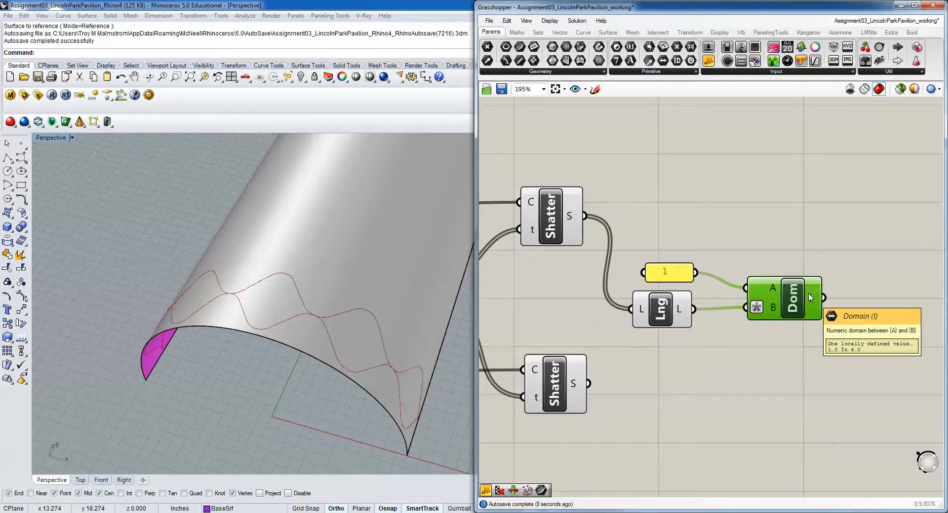
pyautogui.scroll(3, 810, 297)
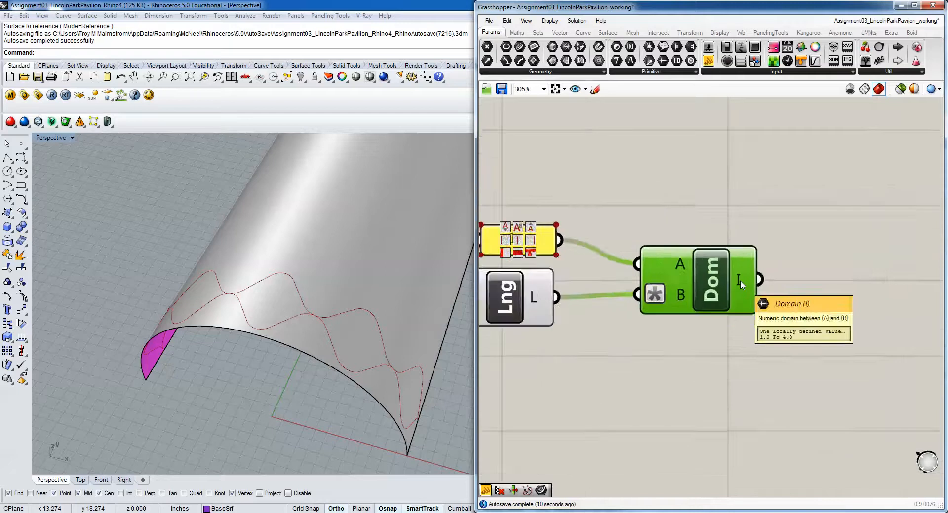
pyautogui.scroll(-2, 740, 283)
# Change the expression on the Domain's B input to x-2.
pyautogui.moveTo(614, 293)
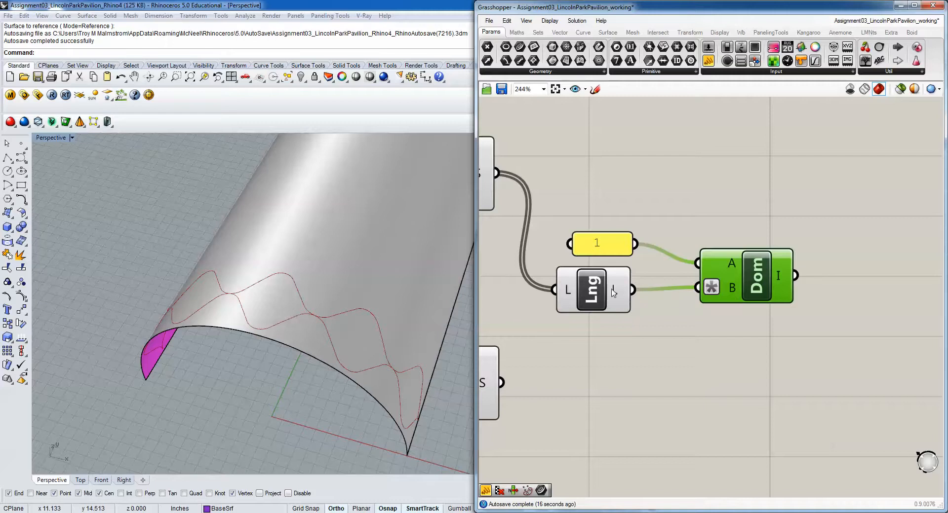
pyautogui.moveTo(713, 286)
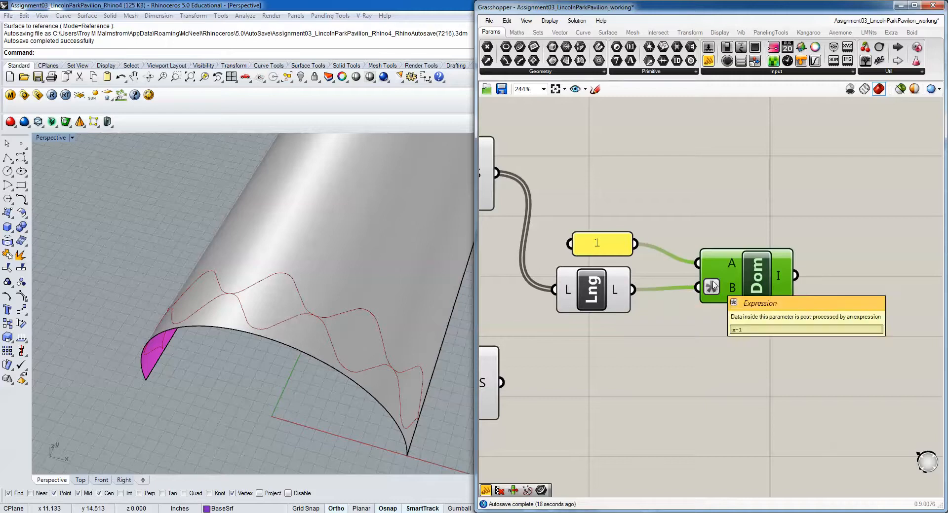
pyautogui.rightClick(743, 289)
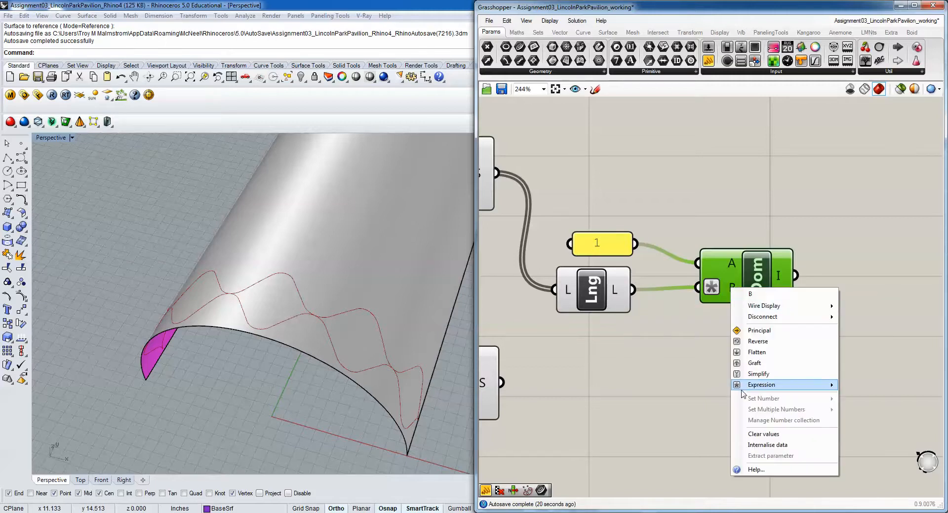
pyautogui.moveTo(738, 385)
pyautogui.click(660, 398)
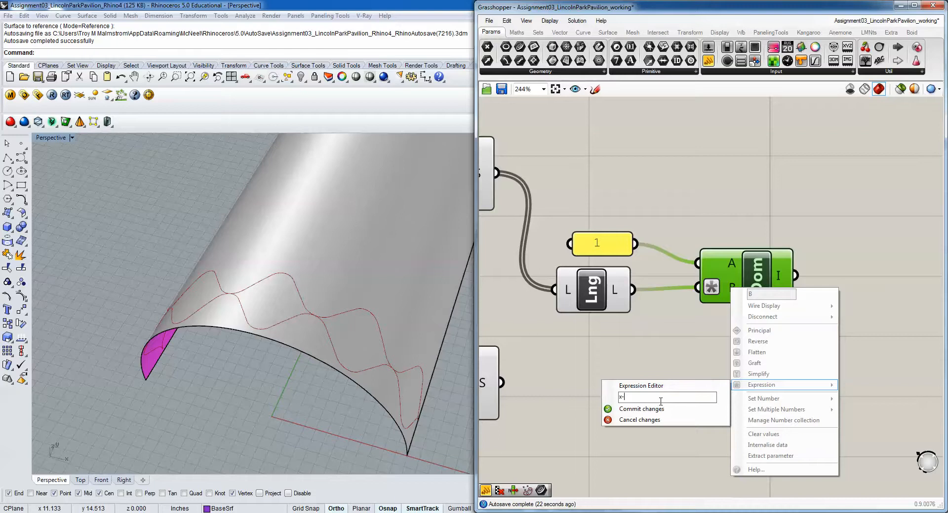
pyautogui.write('2')
pyautogui.click(663, 410)
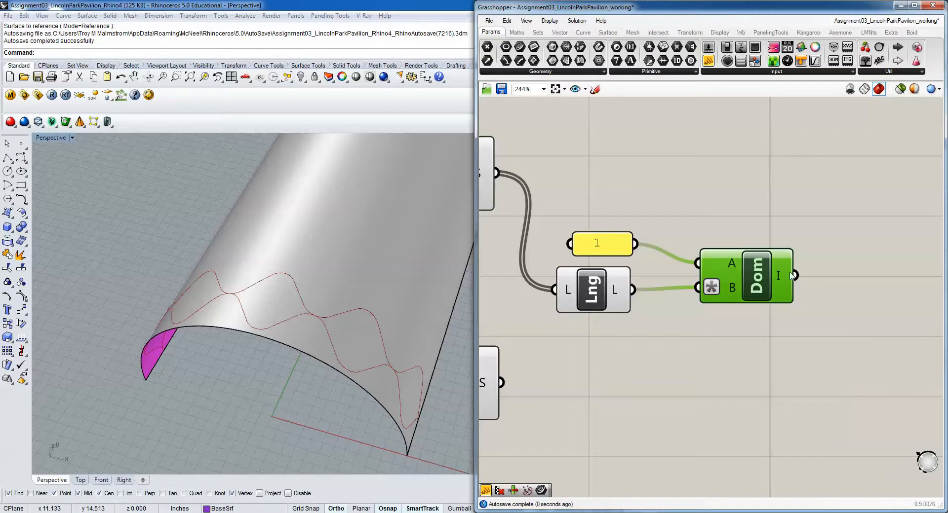
# Check the Domain's range in a temporary panel connected to its I output, and delete the panel.
pyautogui.moveTo(782, 277)
pyautogui.moveTo(708, 59); pyautogui.dragTo(859, 187)
pyautogui.moveTo(796, 276); pyautogui.dragTo(760, 185)
pyautogui.moveTo(830, 169); pyautogui.dragTo(723, 182, button='right')
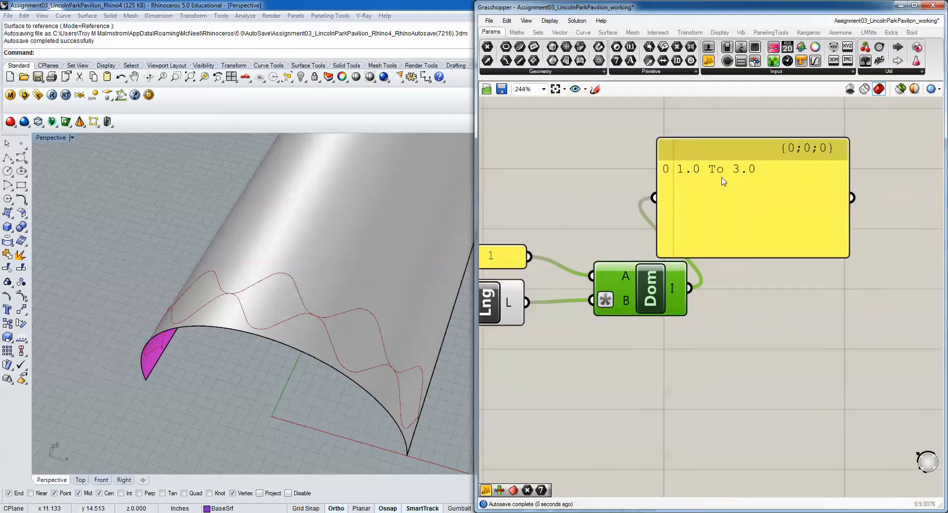
pyautogui.moveTo(734, 176); pyautogui.dragTo(850, 219)
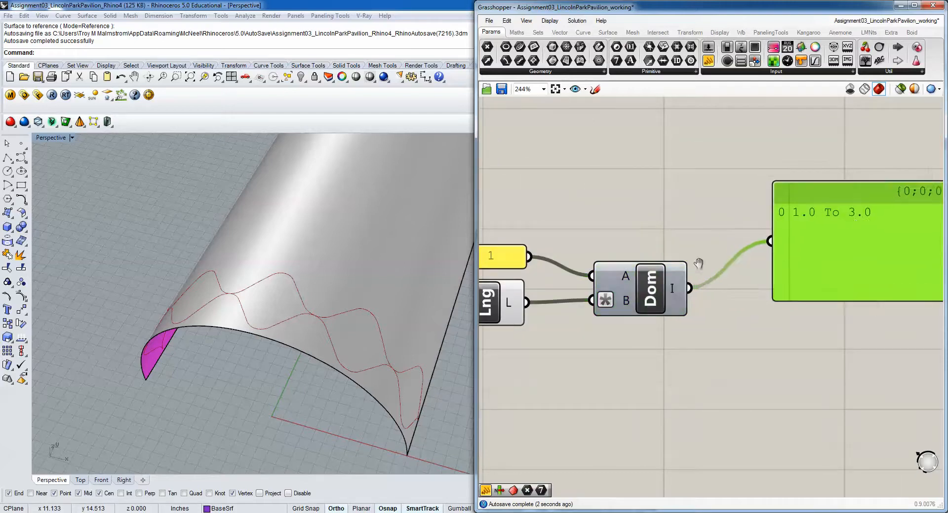
pyautogui.moveTo(696, 263); pyautogui.dragTo(784, 245, button='right')
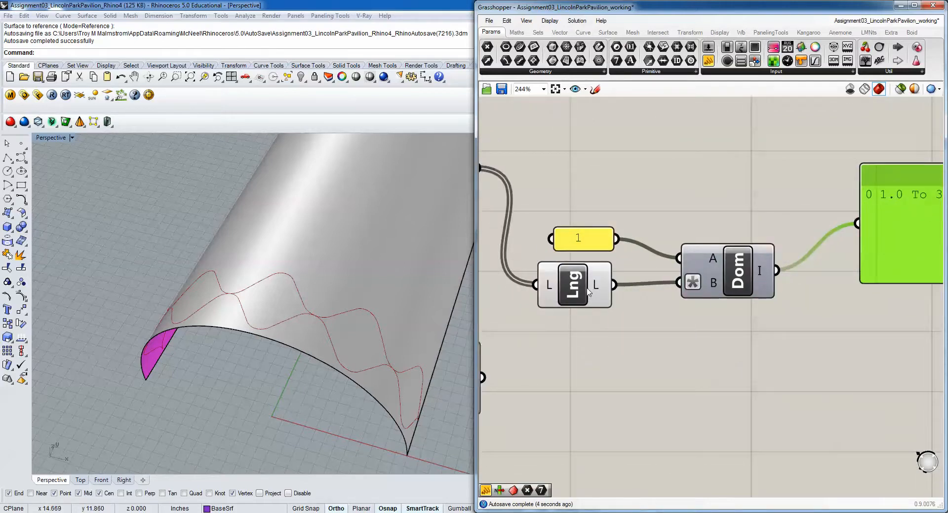
pyautogui.moveTo(202, 329); pyautogui.dragTo(154, 364, button='right')
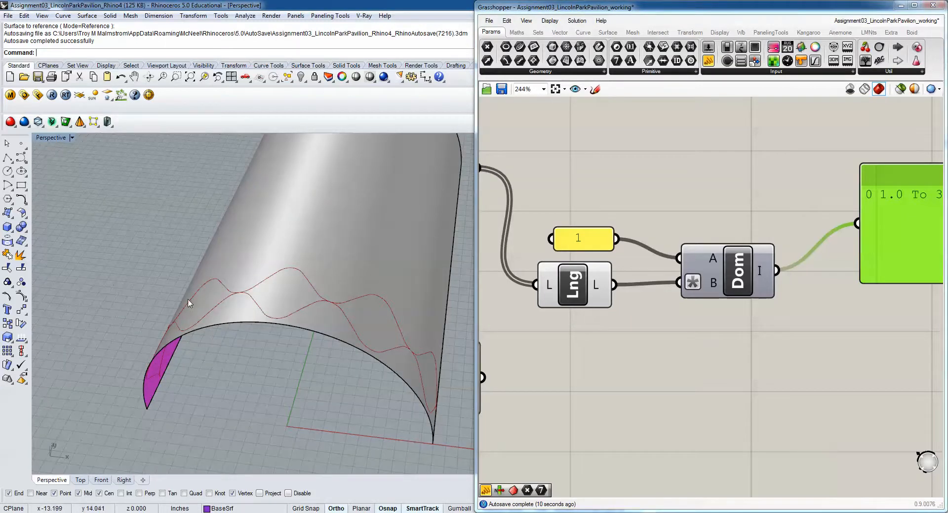
pyautogui.moveTo(617, 263); pyautogui.dragTo(570, 272, button='right')
pyautogui.moveTo(831, 220); pyautogui.dragTo(787, 225, button='right')
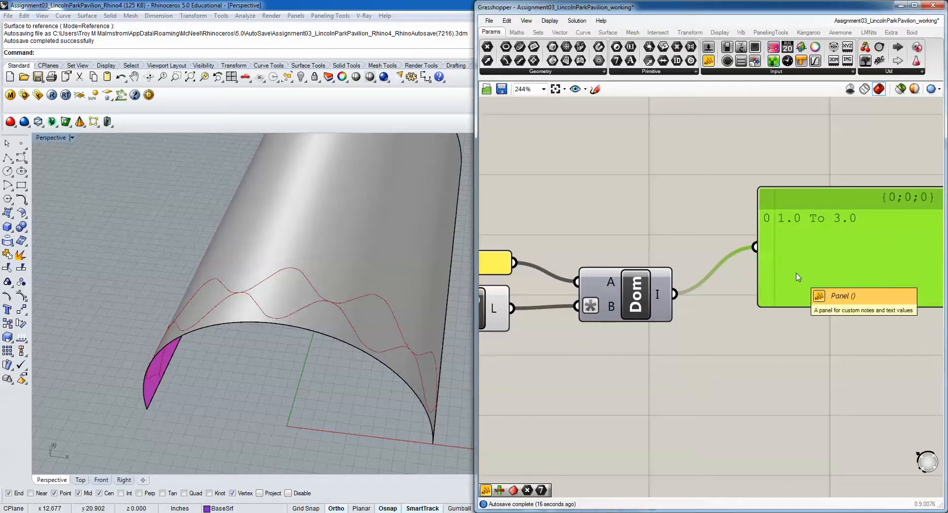
pyautogui.press('Delete')
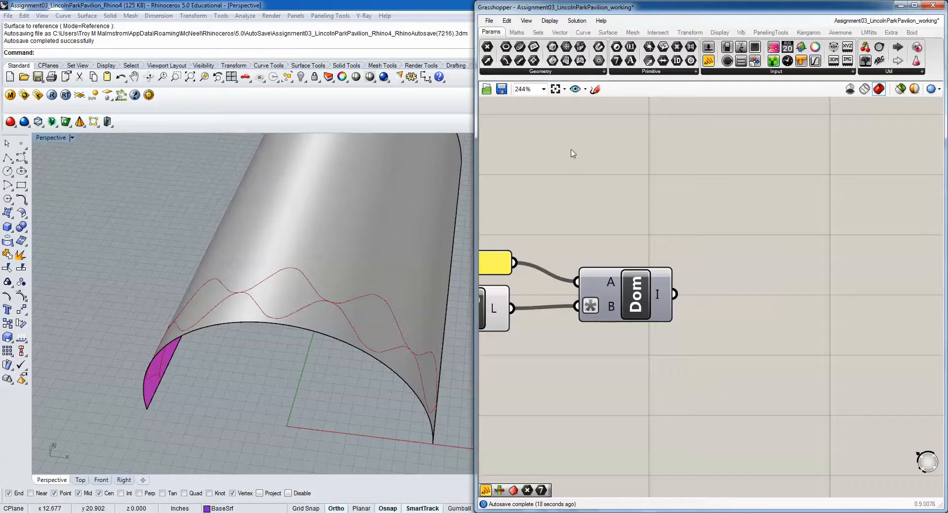
# Place a Sub List component beyond the Domain and connect the upper Shatter's S output to L and the Domain's I output to D.
pyautogui.click(538, 32)
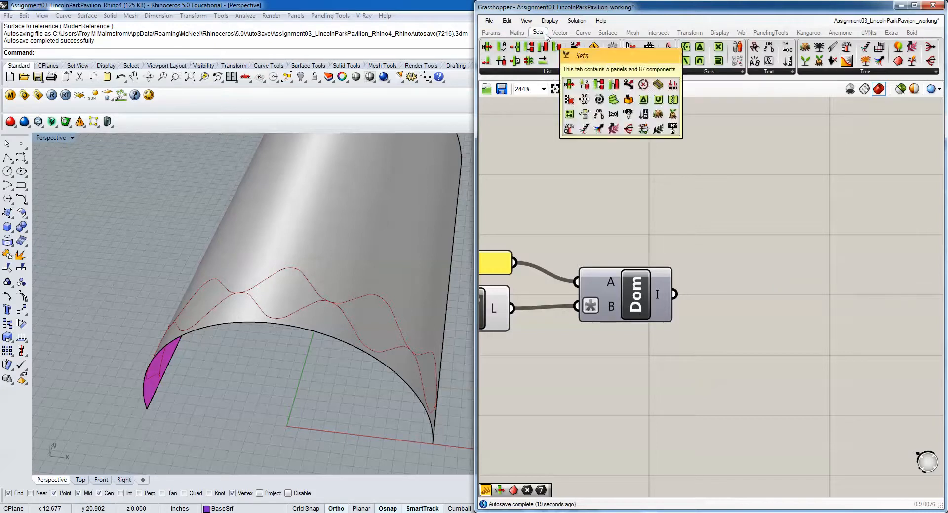
pyautogui.click(548, 72)
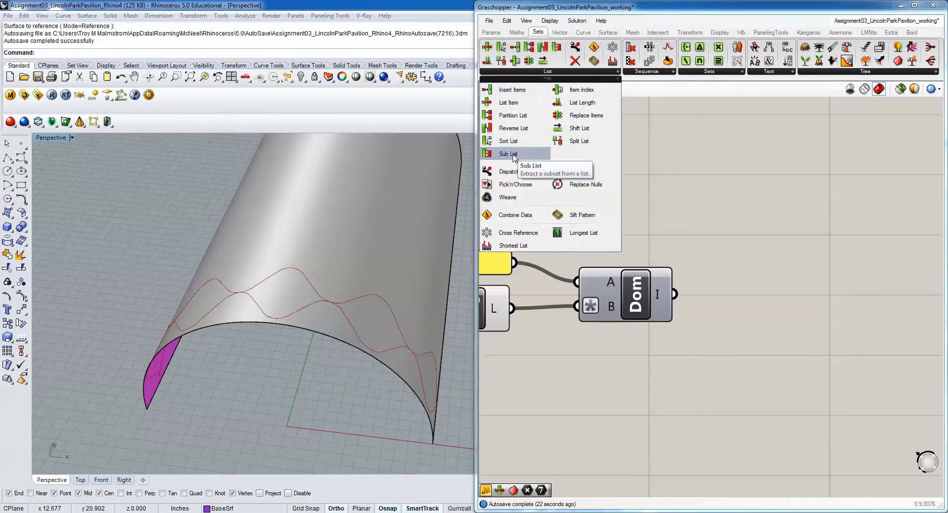
pyautogui.moveTo(513, 157); pyautogui.dragTo(787, 233)
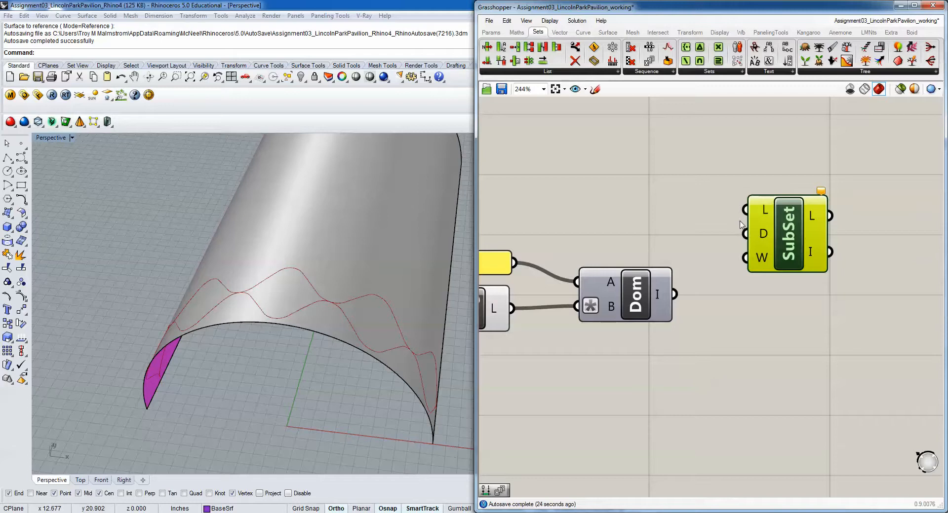
pyautogui.scroll(-4, 741, 225)
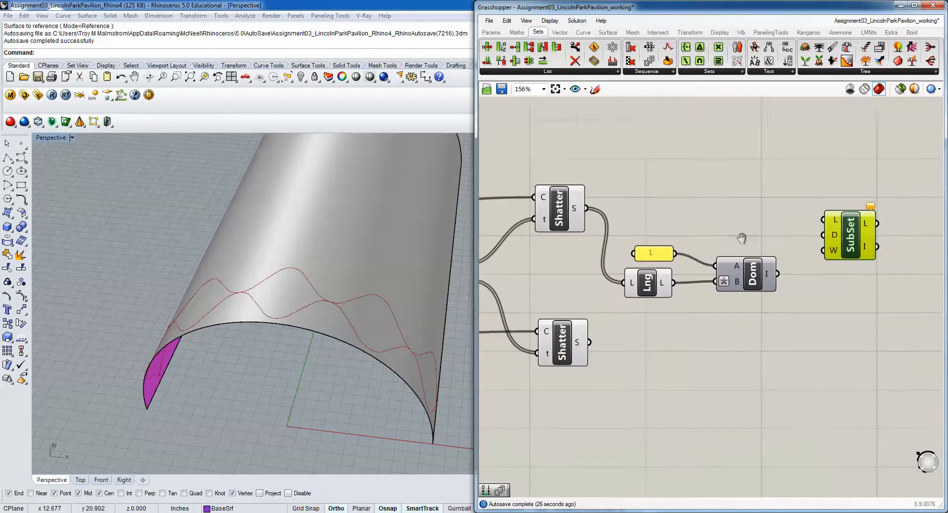
pyautogui.moveTo(593, 212); pyautogui.dragTo(575, 221)
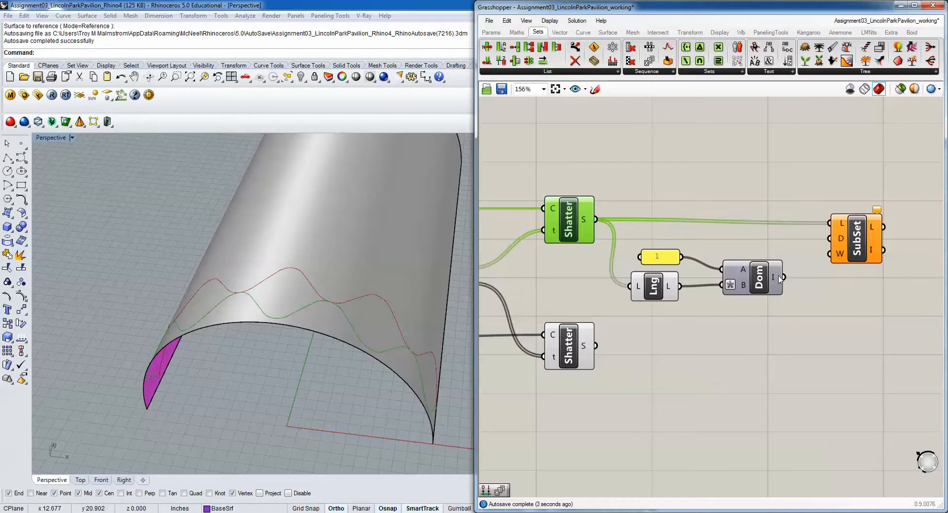
pyautogui.moveTo(783, 278); pyautogui.dragTo(829, 238)
pyautogui.moveTo(868, 246); pyautogui.dragTo(866, 238)
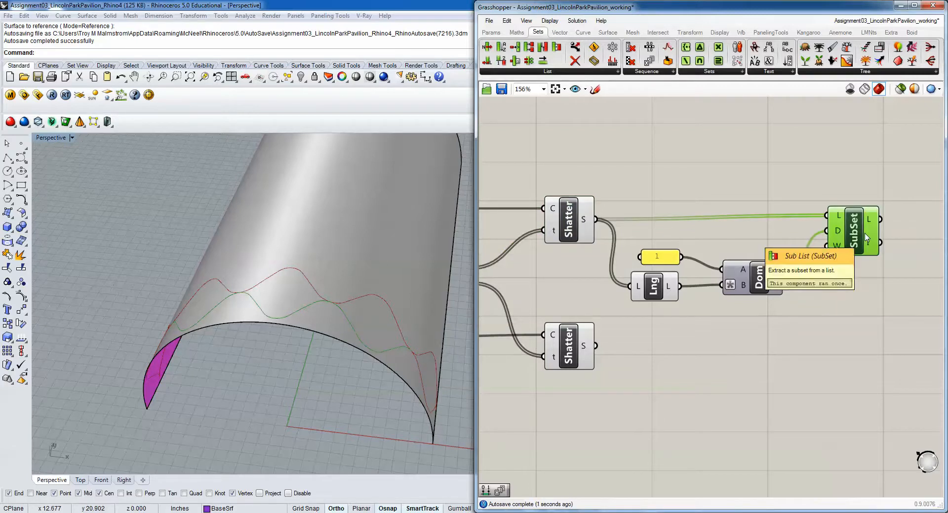
# Duplicate the Sub List below the original and connect the lower Shatter's S output to the copy's L input.
pyautogui.keyDown('alt'); pyautogui.moveTo(865, 239); pyautogui.dragTo(870, 348); pyautogui.keyUp('alt')
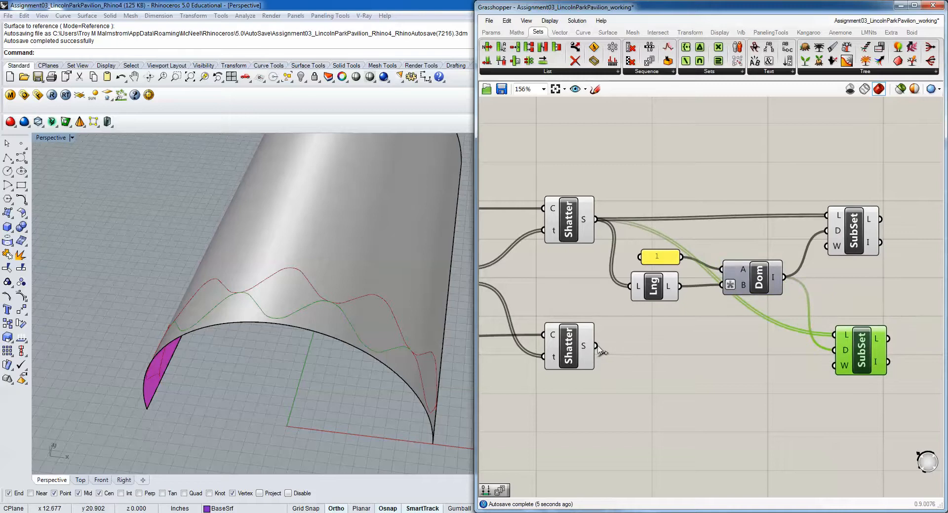
pyautogui.moveTo(597, 347); pyautogui.dragTo(847, 342)
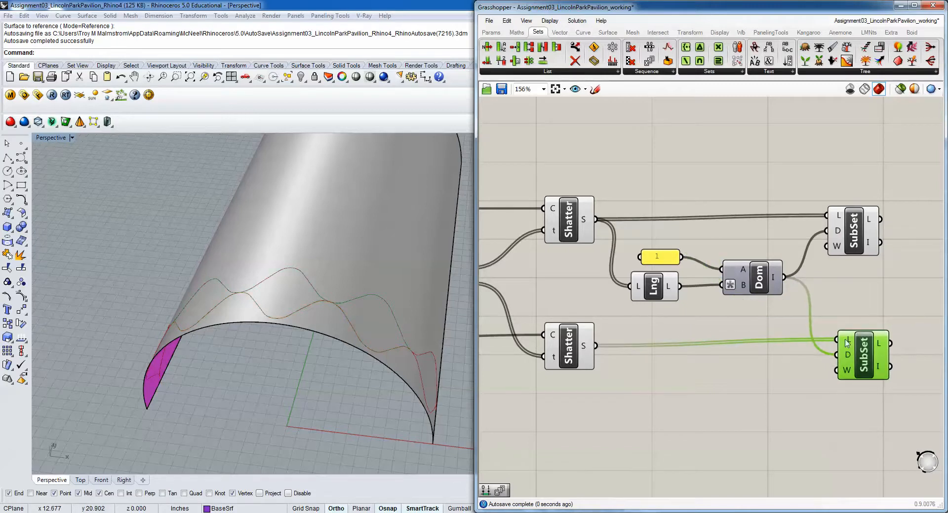
# Turn off the preview of all the components that precede the two Sub Lists.
pyautogui.scroll(-3, 859, 252)
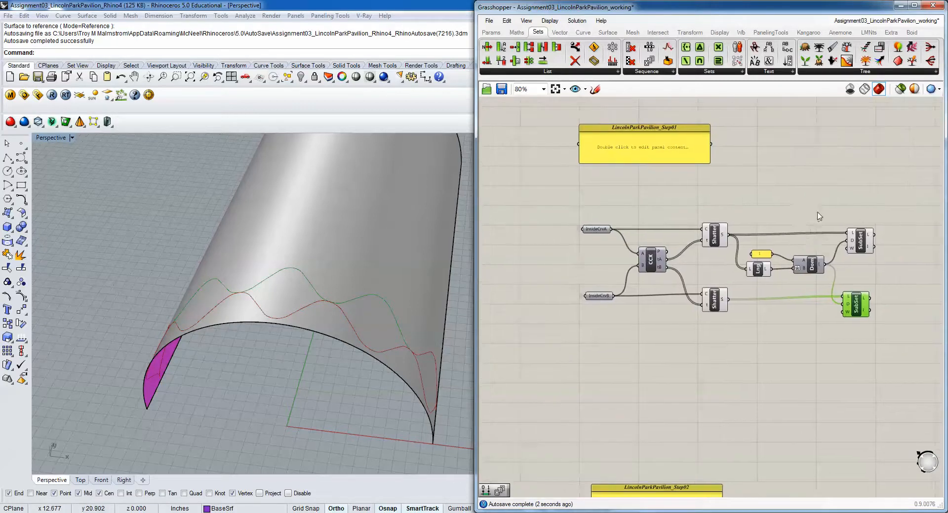
pyautogui.moveTo(819, 216); pyautogui.dragTo(570, 333)
pyautogui.rightClick(613, 271)
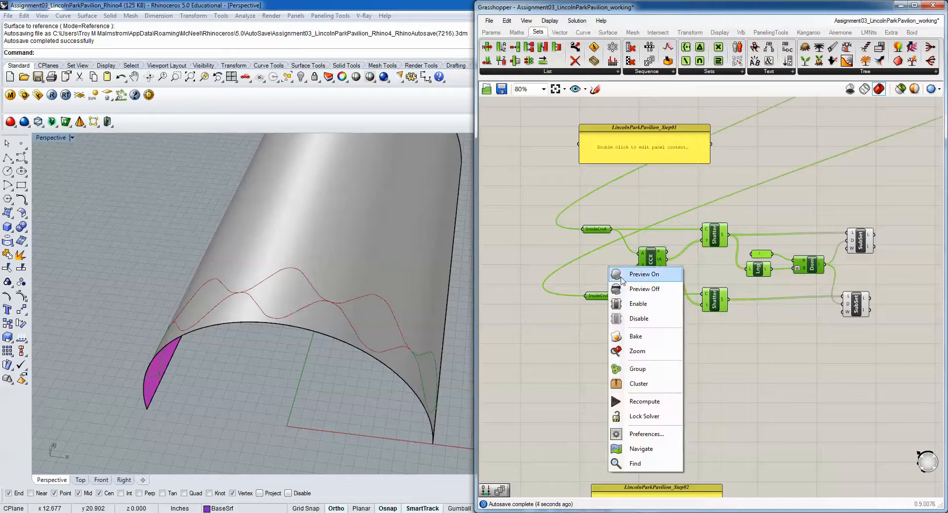
pyautogui.click(644, 290)
# Group the whole curve-splitting definition, including both Sub Lists, and shift the group slightly lower on the canvas.
pyautogui.moveTo(916, 176); pyautogui.dragTo(571, 364)
pyautogui.rightClick(589, 309)
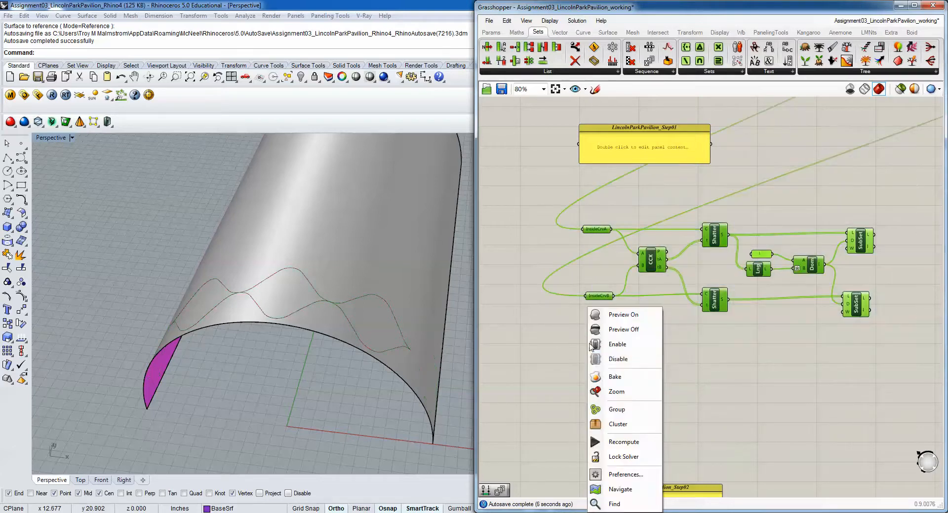
pyautogui.click(617, 410)
pyautogui.moveTo(647, 319); pyautogui.dragTo(641, 328)
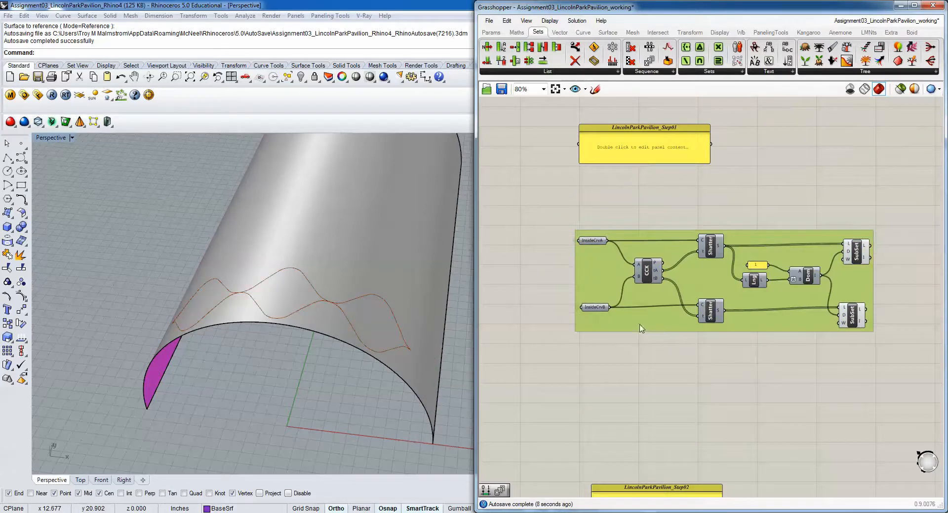
# Examine the Sub List curves on the vaulted surface from several angles, including the ends where the waves meet.
pyautogui.moveTo(419, 354); pyautogui.dragTo(299, 330, button='right')
pyautogui.scroll(5, 299, 330)
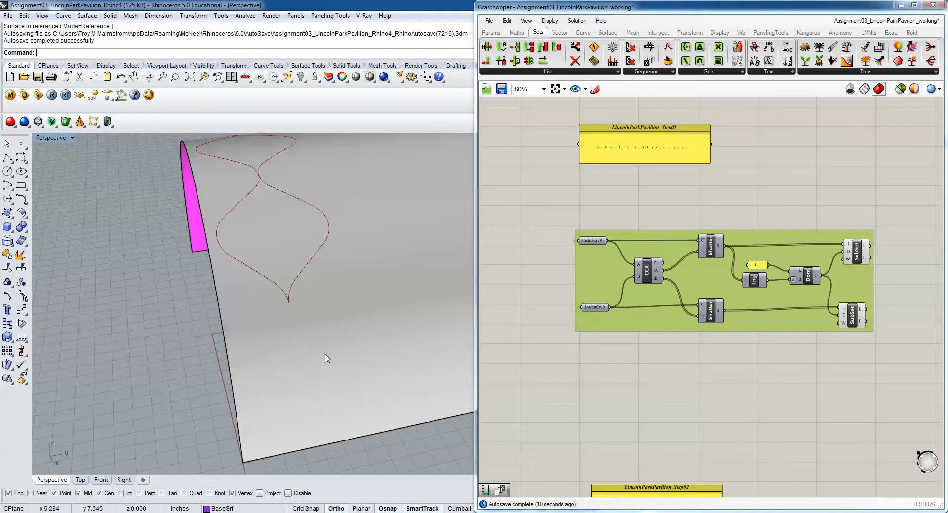
pyautogui.moveTo(326, 358); pyautogui.dragTo(387, 313, button='right')
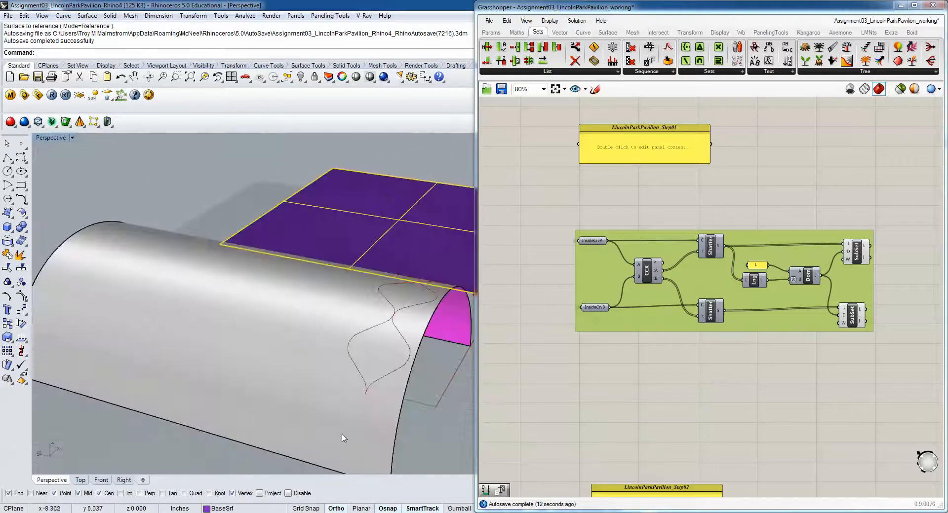
pyautogui.moveTo(344, 438); pyautogui.dragTo(367, 322, button='right')
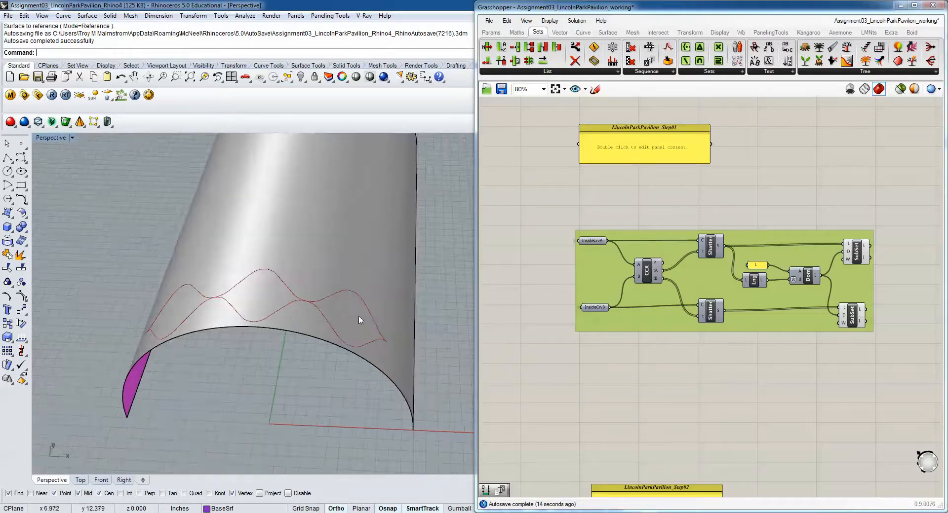
pyautogui.moveTo(180, 313); pyautogui.dragTo(232, 227, button='right')
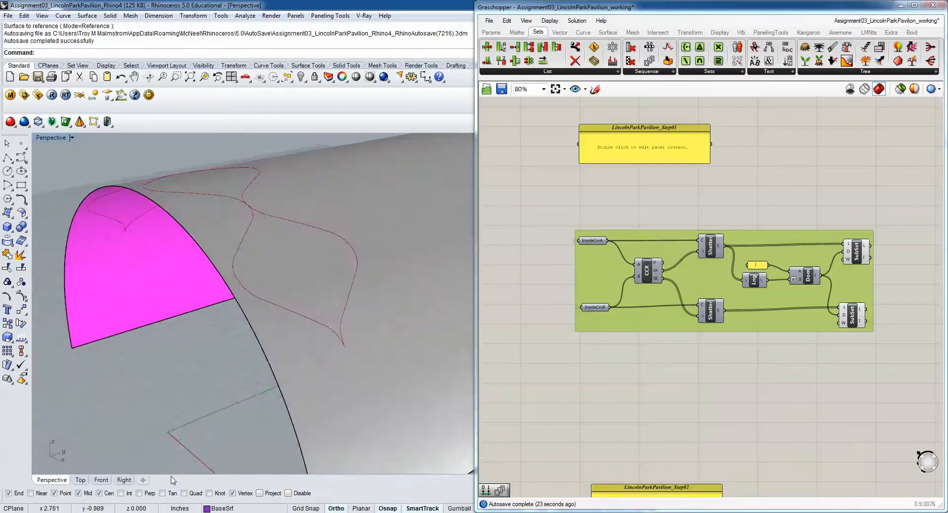
# Study the pavilion's cell pattern in the LincolnParkPavilion03 photo in Windows Photo Viewer, and return to Rhino to inspect the curves up close.
pyautogui.moveTo(139, 509)
pyautogui.click(233, 450)
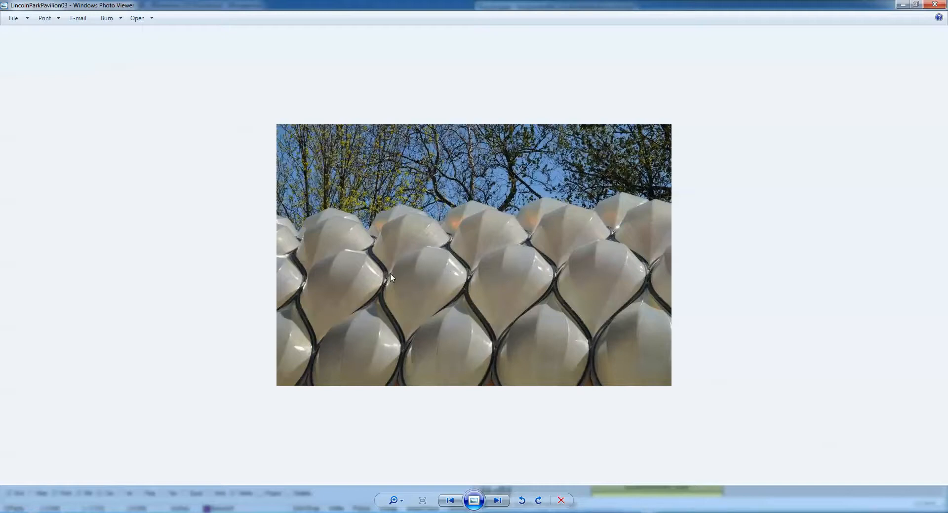
pyautogui.rightClick(419, 292)
pyautogui.click(459, 283)
pyautogui.click(902, 5)
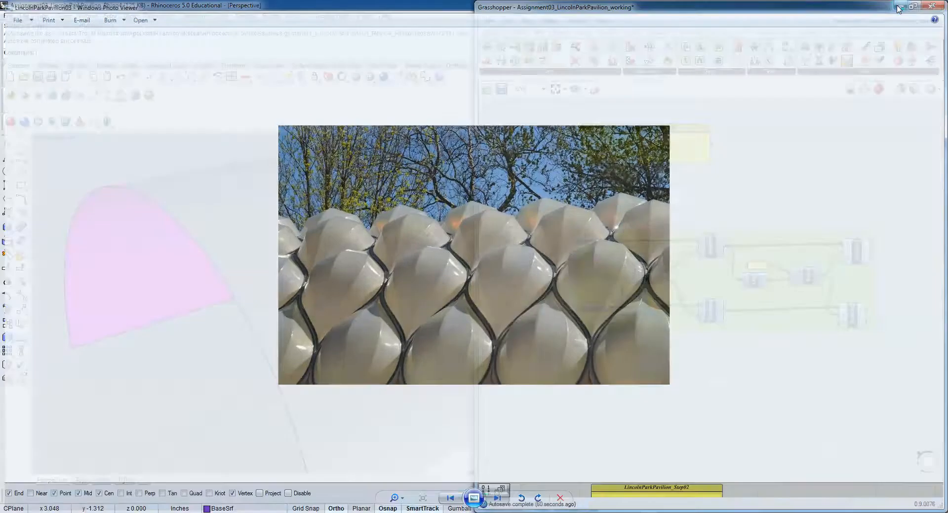
pyautogui.moveTo(320, 293); pyautogui.dragTo(326, 266, button='right')
pyautogui.scroll(3, 327, 266)
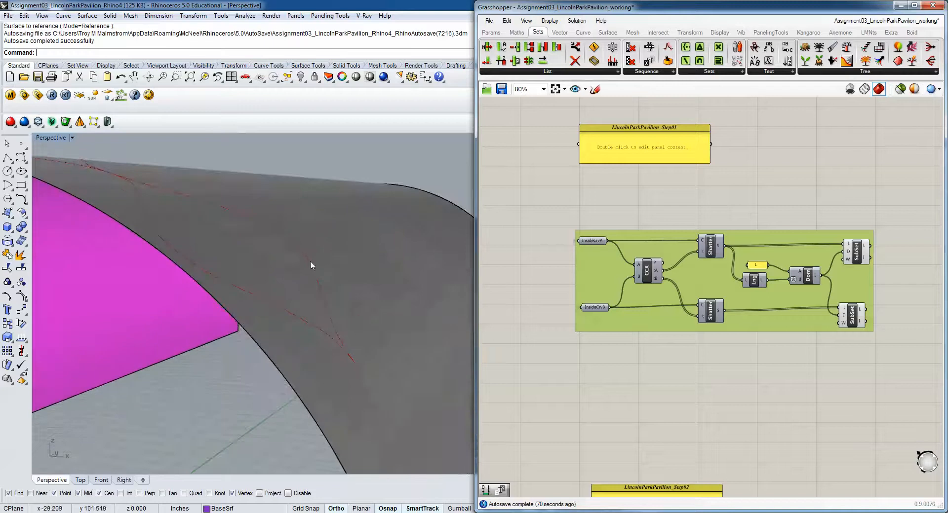
# Examine which wave curves each of the two Sub Lists outputs, viewing the vaulted surface from several angles.
pyautogui.click(858, 254)
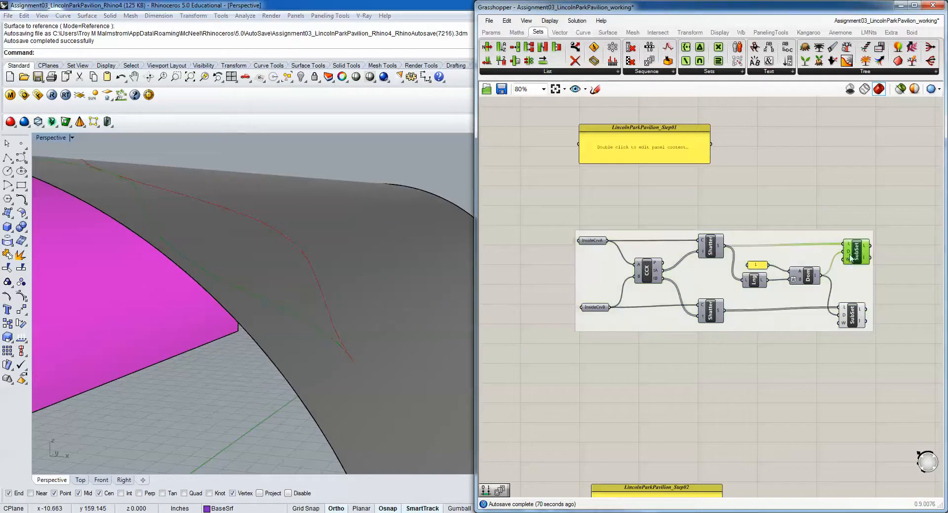
pyautogui.moveTo(155, 281); pyautogui.dragTo(716, 207, button='right')
pyautogui.click(715, 208)
pyautogui.moveTo(296, 282); pyautogui.dragTo(328, 271, button='right')
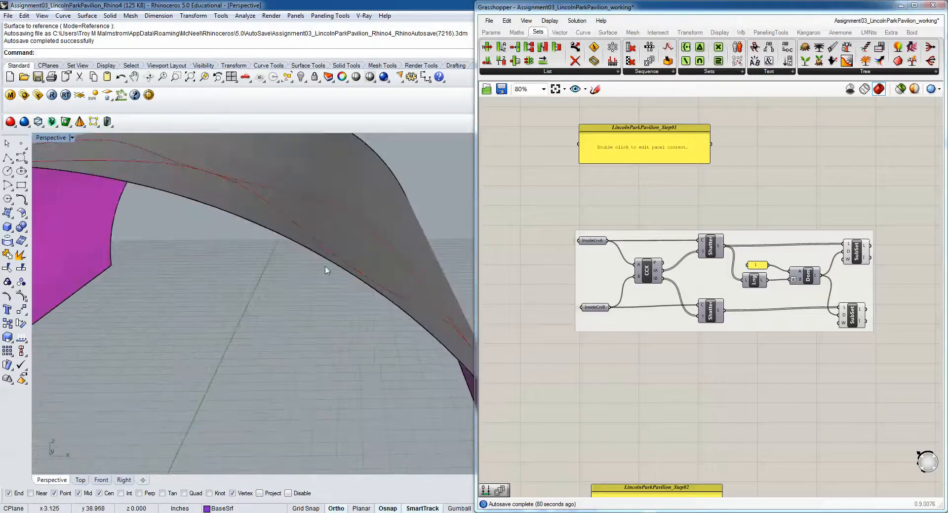
pyautogui.moveTo(428, 319); pyautogui.dragTo(328, 334, button='right')
pyautogui.moveTo(206, 198); pyautogui.dragTo(294, 376, button='right')
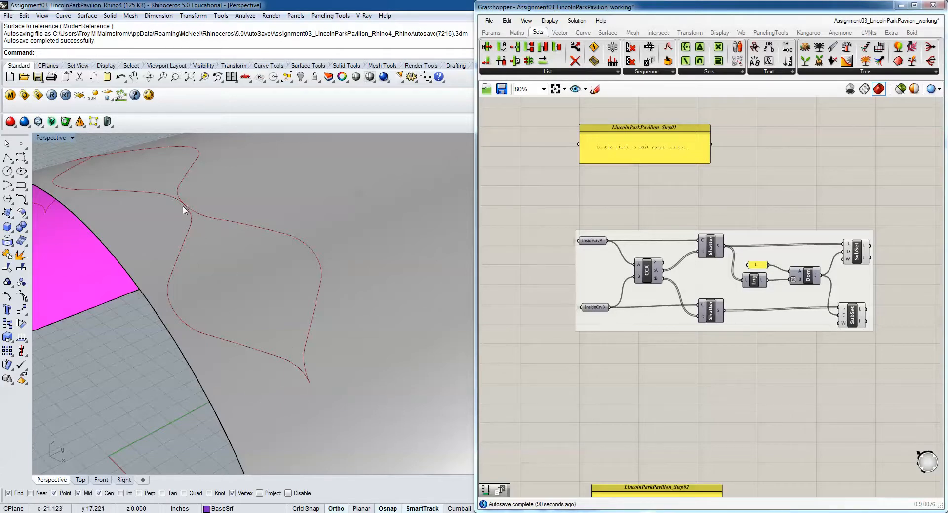
pyautogui.scroll(3, 878, 268)
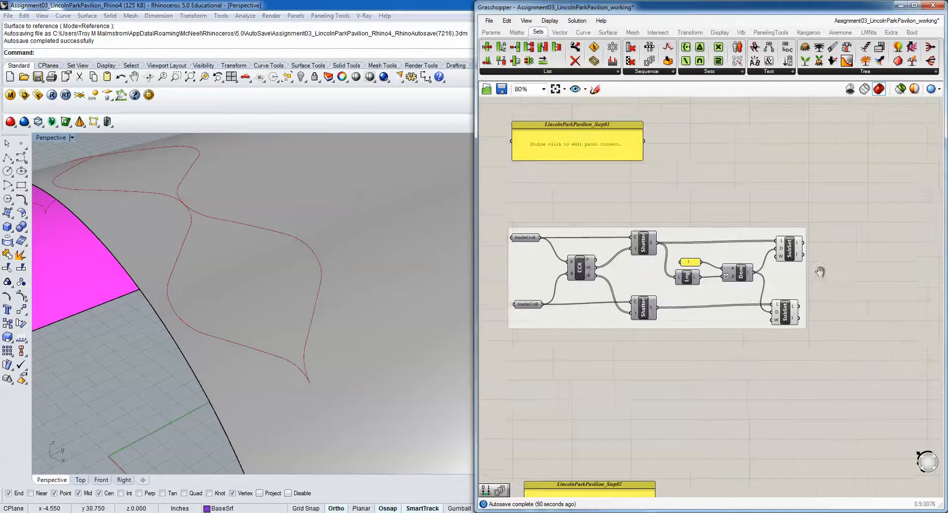
pyautogui.click(724, 245)
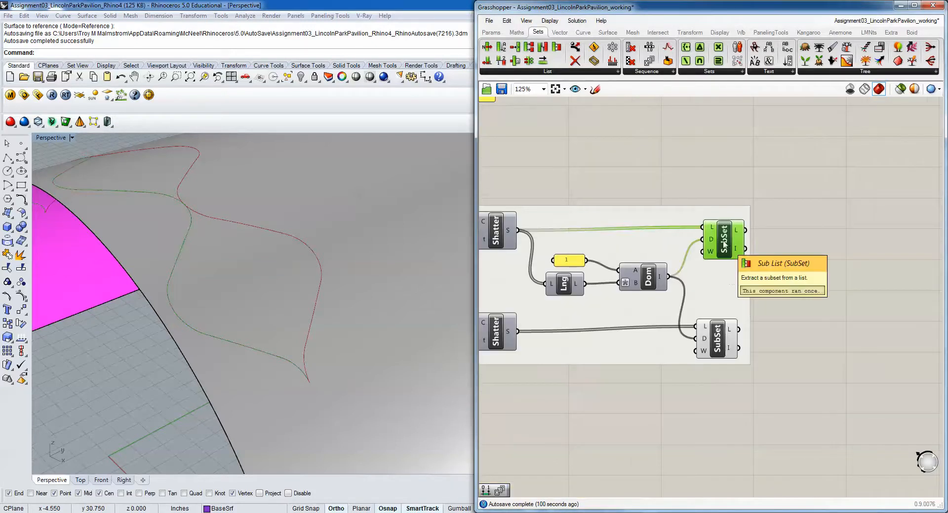
pyautogui.click(726, 339)
pyautogui.click(726, 239)
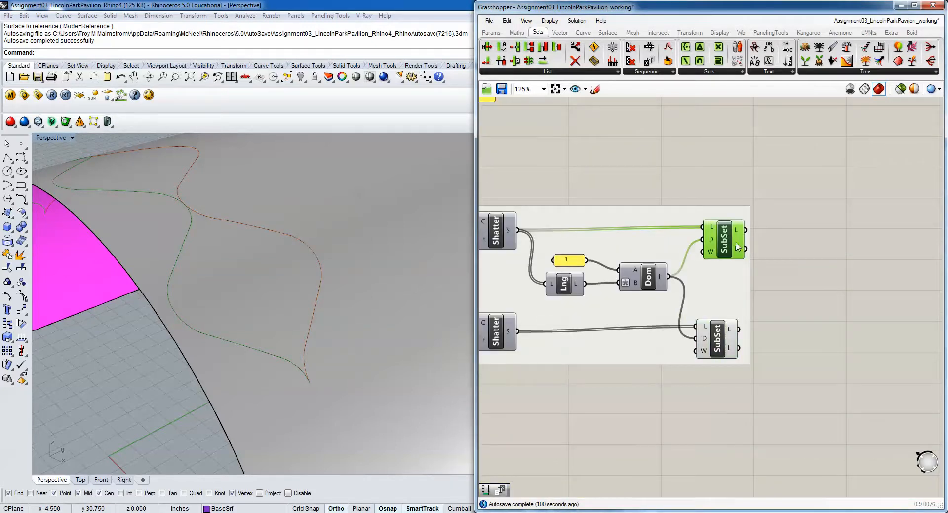
# Add an End Points component and feed it the list output of the upper Sub List.
pyautogui.moveTo(772, 241); pyautogui.dragTo(637, 226, button='right')
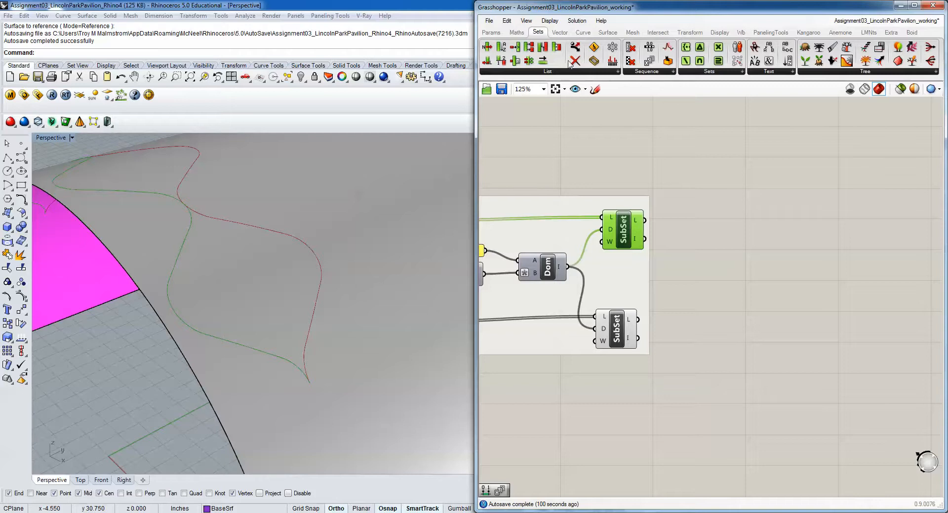
pyautogui.click(582, 32)
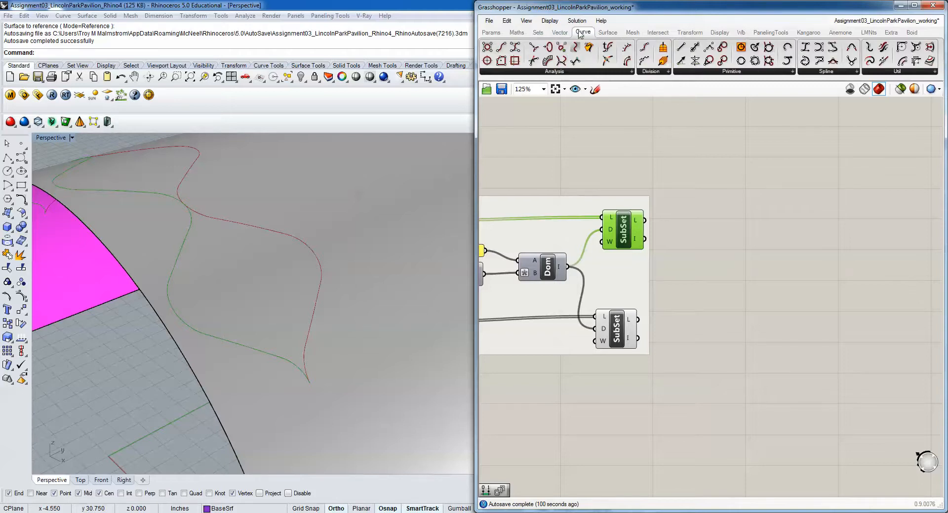
pyautogui.click(566, 72)
pyautogui.moveTo(511, 115); pyautogui.dragTo(741, 220)
pyautogui.moveTo(645, 221); pyautogui.dragTo(781, 234)
pyautogui.moveTo(328, 258); pyautogui.dragTo(222, 261, button='right')
pyautogui.moveTo(829, 241); pyautogui.dragTo(736, 250, button='right')
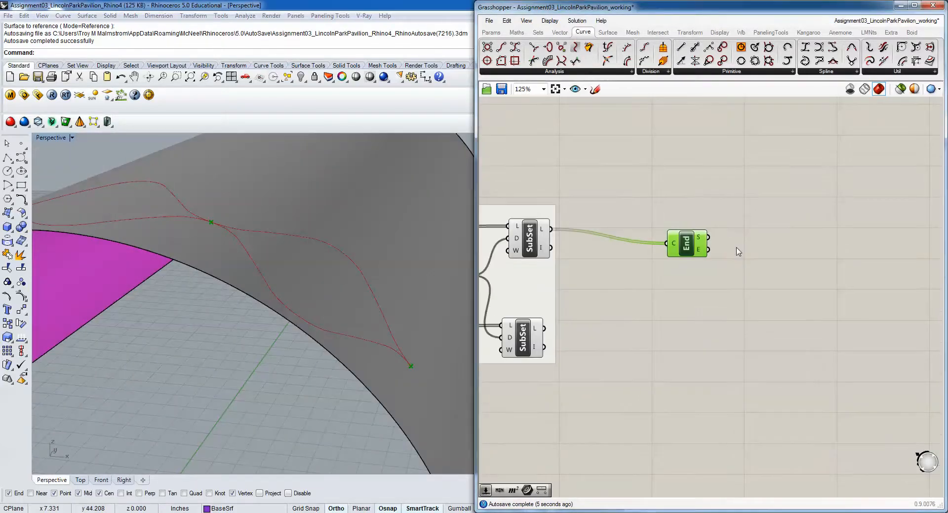
# Add a Line component, connect the start points to A and the end points to B, and align it with End Points.
pyautogui.click(779, 74)
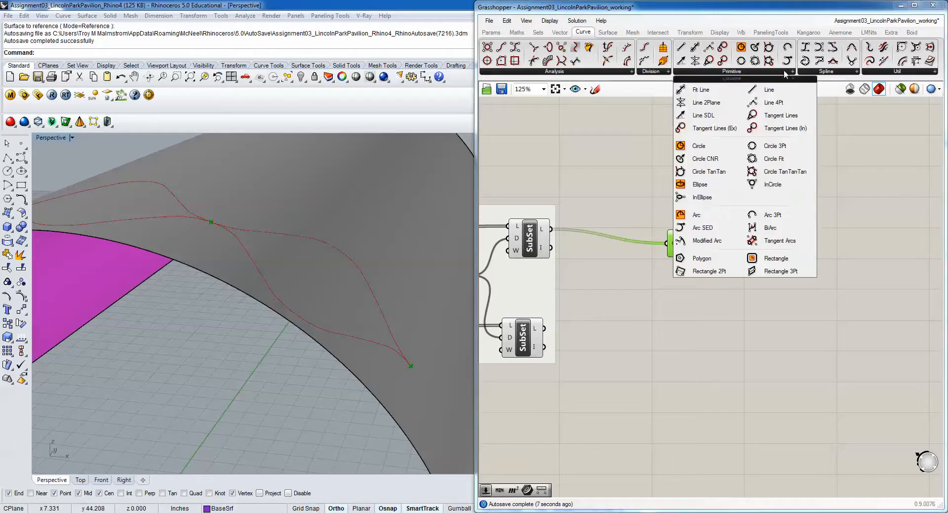
pyautogui.moveTo(770, 94); pyautogui.dragTo(750, 254)
pyautogui.scroll(3, 735, 249)
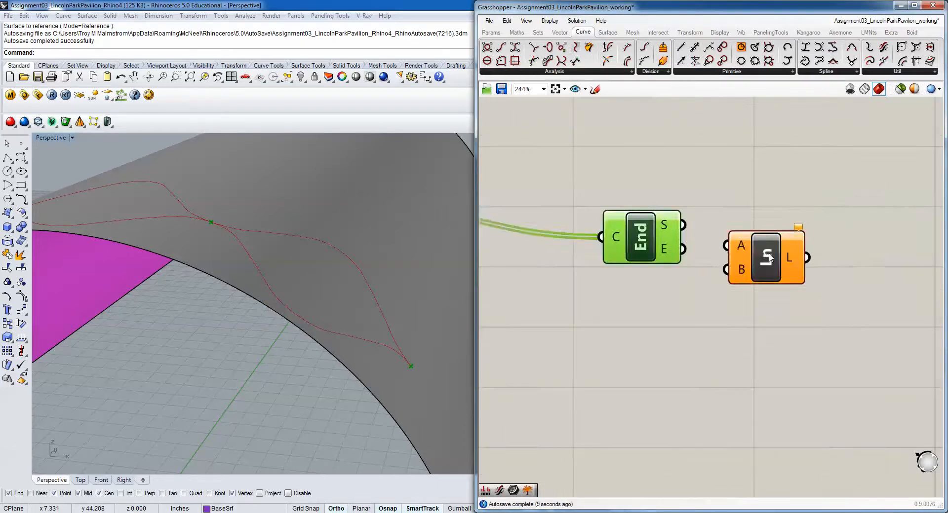
pyautogui.click(774, 226)
pyautogui.moveTo(683, 225); pyautogui.dragTo(734, 215)
pyautogui.moveTo(683, 249); pyautogui.dragTo(734, 238)
pyautogui.moveTo(772, 228); pyautogui.dragTo(778, 240)
# Examine the straight lines between the curve ends against the vaulted surface from several angles.
pyautogui.moveTo(346, 313); pyautogui.dragTo(346, 240, button='right')
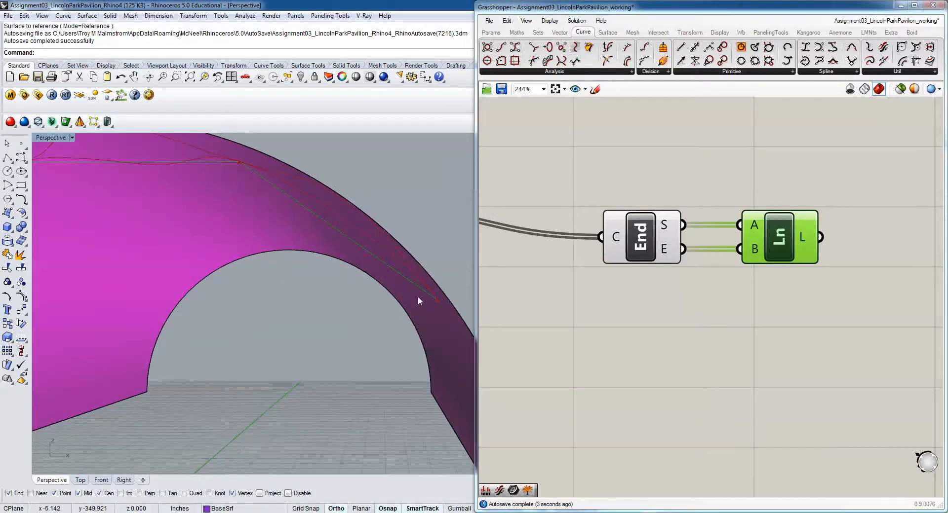
pyautogui.moveTo(412, 277); pyautogui.dragTo(267, 204, button='right')
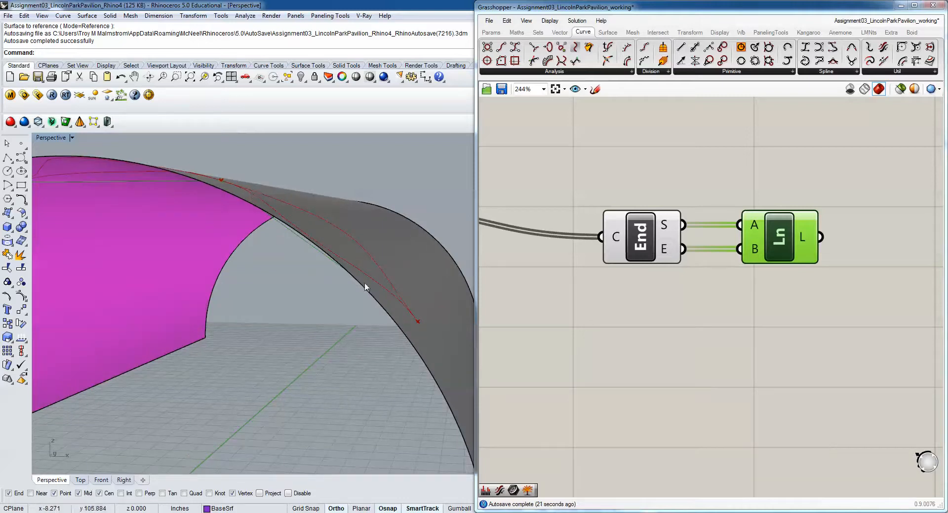
pyautogui.moveTo(313, 212); pyautogui.dragTo(356, 226, button='right')
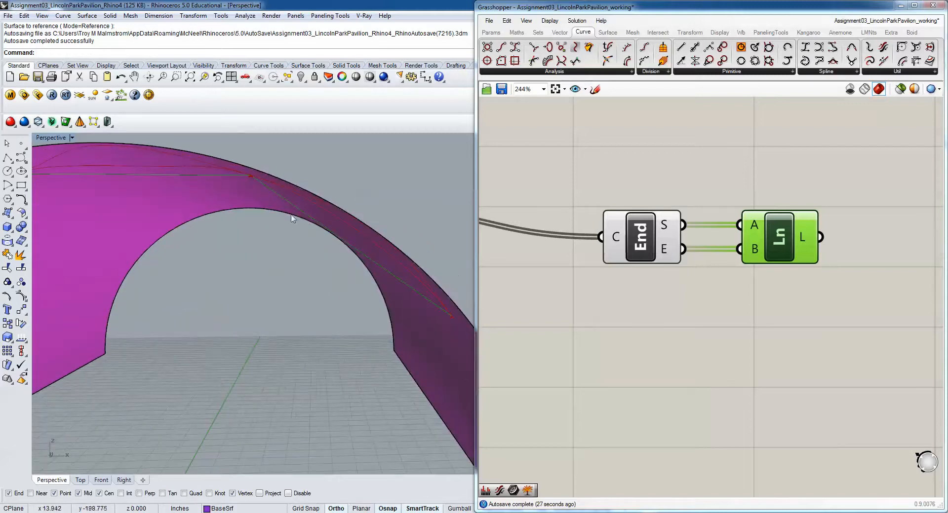
pyautogui.moveTo(298, 203); pyautogui.dragTo(291, 216, button='right')
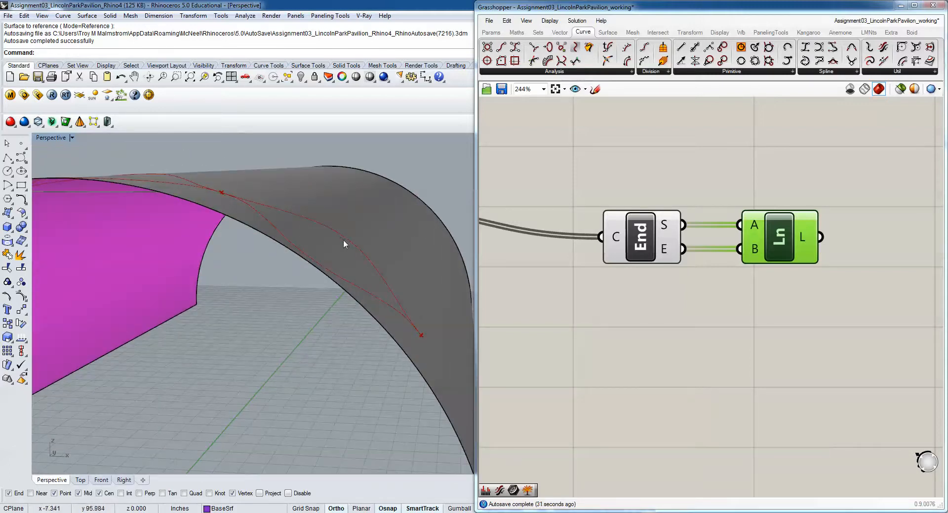
pyautogui.moveTo(309, 263); pyautogui.dragTo(325, 250, button='right')
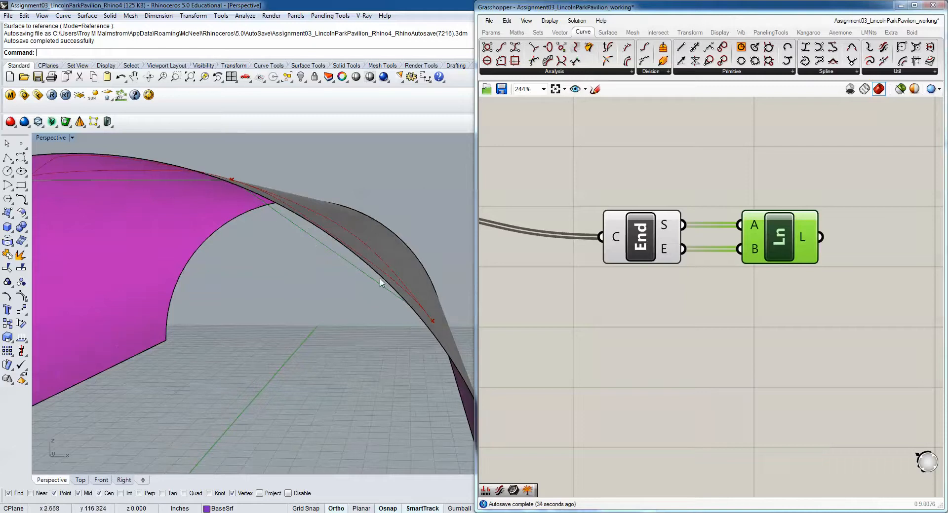
pyautogui.click(694, 306)
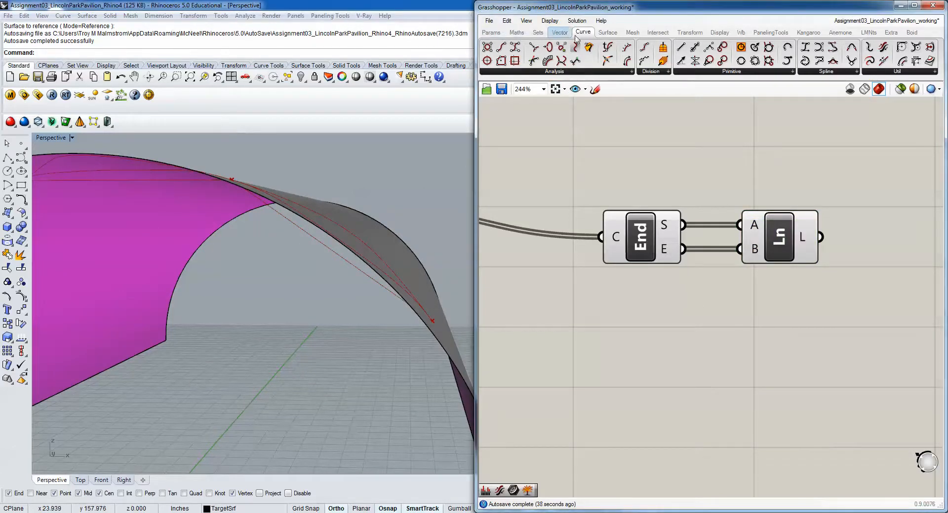
# Add a Point On Curve component set to 0.50 above and beyond the Line component.
pyautogui.click(570, 72)
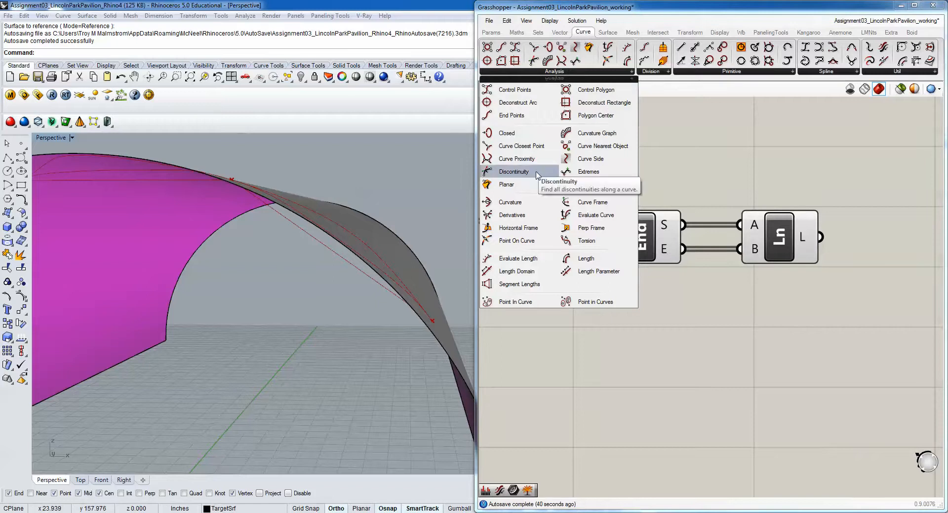
pyautogui.click(532, 245)
pyautogui.click(825, 162)
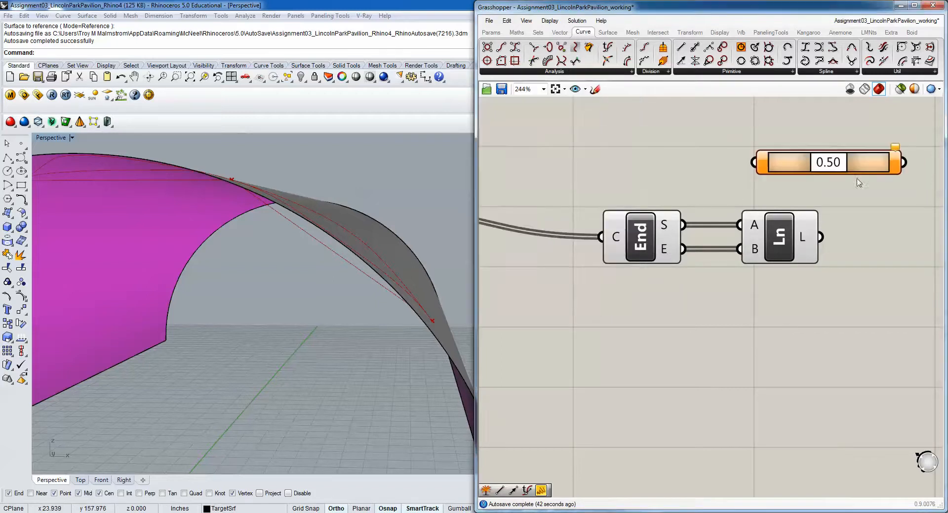
pyautogui.moveTo(868, 186); pyautogui.dragTo(679, 236, button='right')
pyautogui.moveTo(696, 220); pyautogui.dragTo(742, 210)
pyautogui.scroll(-2, 745, 206)
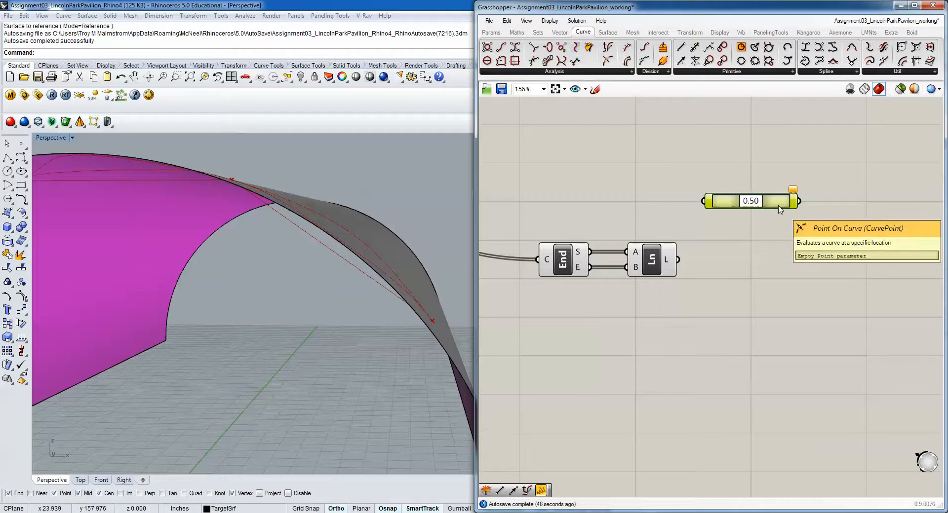
# Duplicate the Point On Curve component twice, stack the three vertically, and connect the Line output to the middle one.
pyautogui.hotkey('ctrl', 'c')
pyautogui.hotkey('ctrl', 'v')
pyautogui.hotkey('ctrl', 'v')
pyautogui.moveTo(790, 214); pyautogui.dragTo(783, 330)
pyautogui.moveTo(776, 211); pyautogui.dragTo(770, 262)
pyautogui.moveTo(717, 279); pyautogui.dragTo(710, 279, button='right')
pyautogui.moveTo(671, 260); pyautogui.dragTo(698, 260)
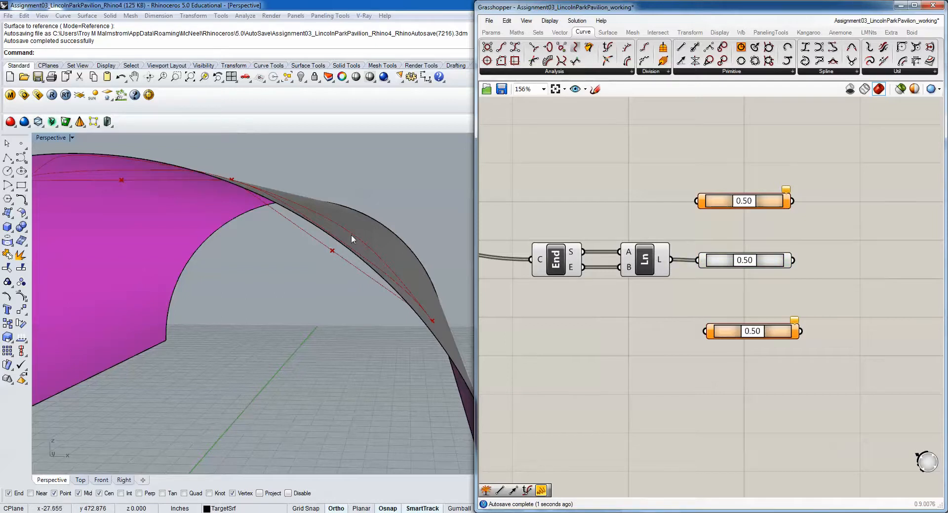
# Connect the upper Sub List to the upper Point On Curve and the lower Sub List to the lower one, and inspect the midpoints.
pyautogui.moveTo(291, 234)
pyautogui.mouseDown(button='right')
pyautogui.moveTo(349, 225)
pyautogui.moveTo(296, 227)
pyautogui.mouseUp(button='right')
pyautogui.moveTo(642, 214); pyautogui.dragTo(750, 227, button='right')
pyautogui.scroll(-2, 750, 227)
pyautogui.moveTo(595, 248); pyautogui.dragTo(785, 219)
pyautogui.moveTo(576, 326); pyautogui.dragTo(796, 314)
pyautogui.click(798, 309)
pyautogui.moveTo(336, 269)
pyautogui.mouseDown(button='right')
pyautogui.moveTo(370, 285)
pyautogui.moveTo(365, 333)
pyautogui.moveTo(351, 267)
pyautogui.mouseUp(button='right')
pyautogui.moveTo(302, 232); pyautogui.dragTo(345, 242, button='right')
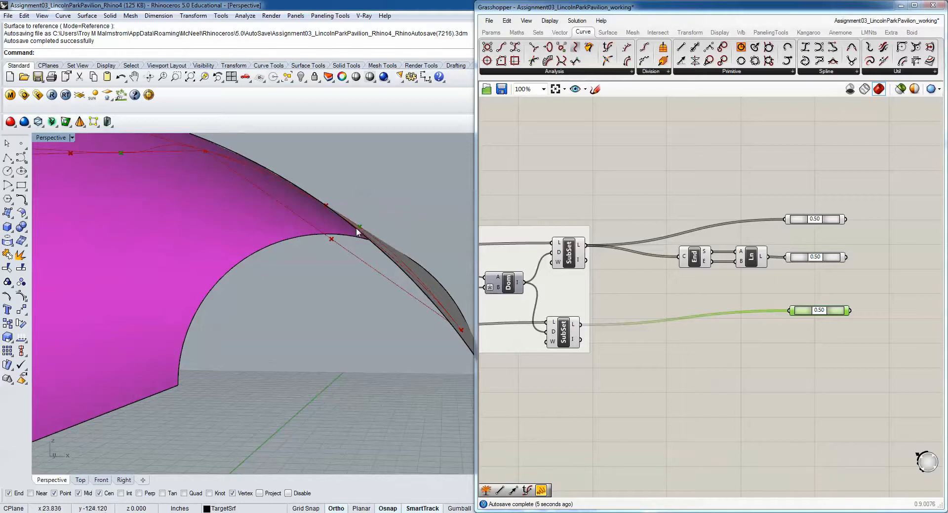
pyautogui.moveTo(325, 206); pyautogui.dragTo(320, 212, button='right')
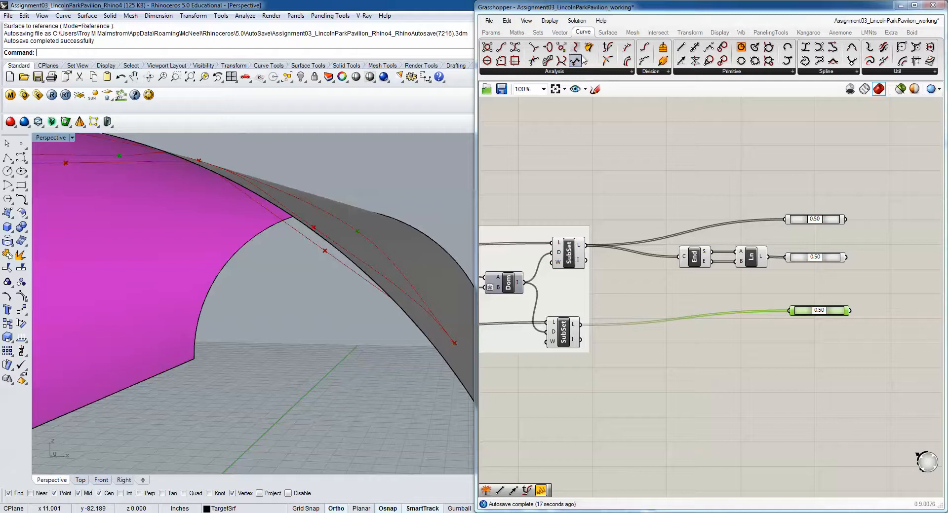
# Place a vector Angle component on the canvas beyond the three Point On Curve components.
pyautogui.click(560, 34)
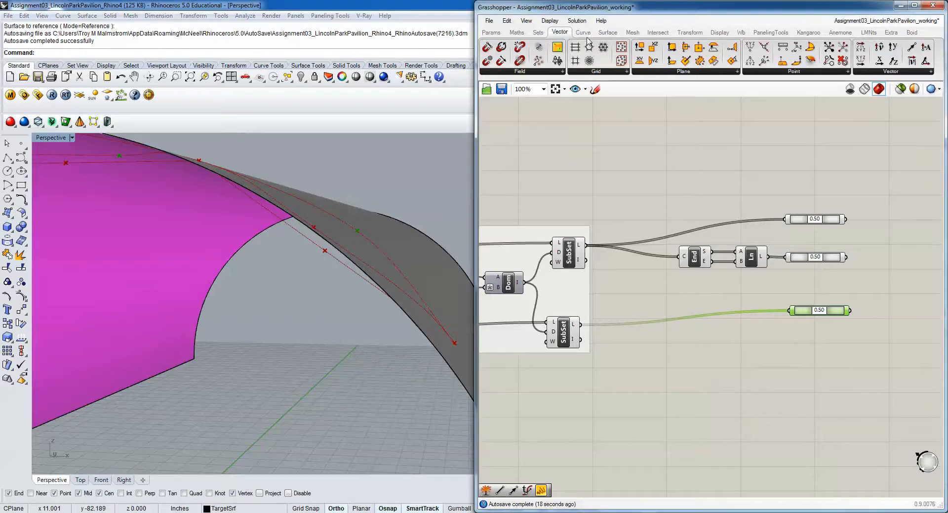
pyautogui.click(863, 73)
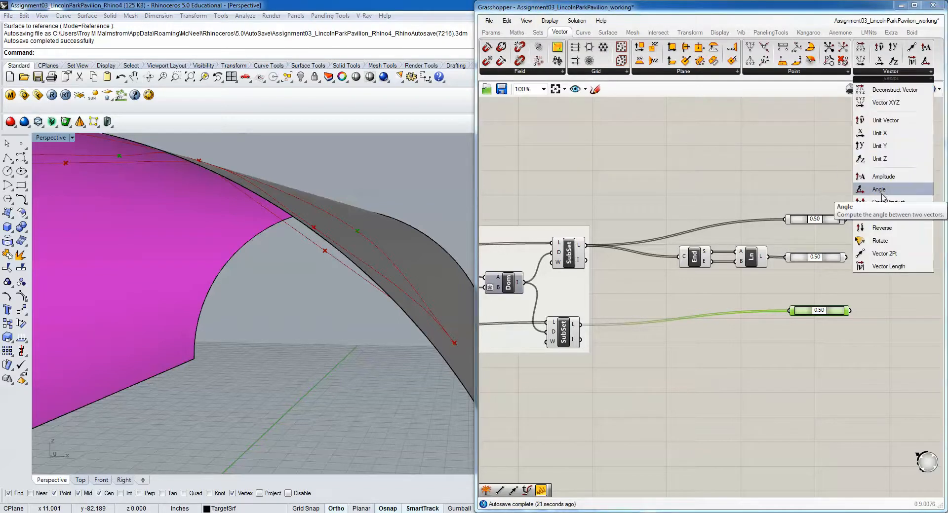
pyautogui.moveTo(881, 190); pyautogui.dragTo(899, 245)
pyautogui.scroll(5, 909, 242)
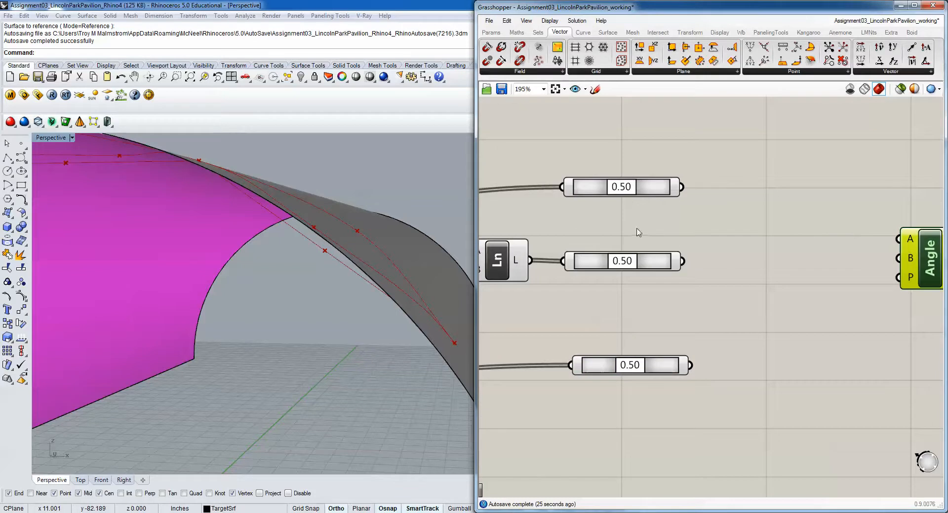
pyautogui.moveTo(705, 232); pyautogui.dragTo(720, 224, button='right')
# Add a Vector 2Pt component with the line midpoint as A and the upper curve's midpoint as B, placed before the Angle component.
pyautogui.moveTo(343, 255); pyautogui.dragTo(321, 243, button='right')
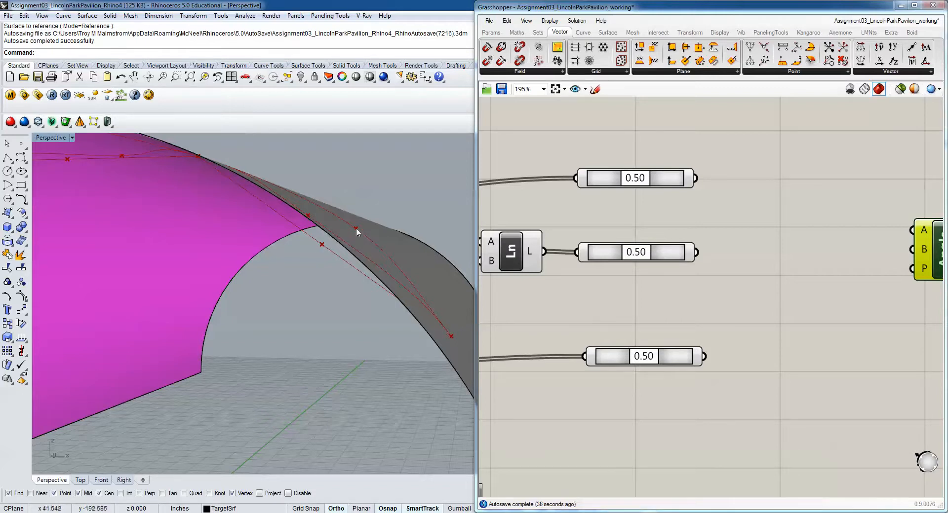
pyautogui.click(912, 73)
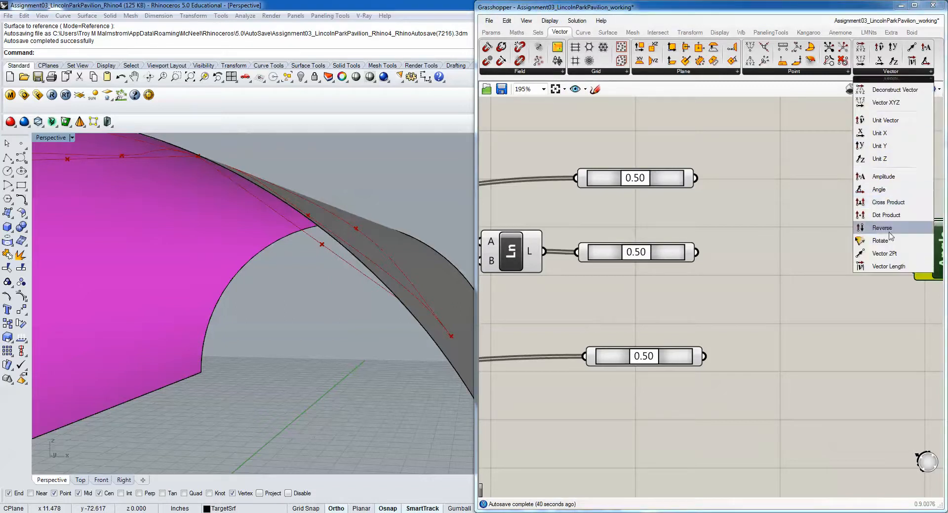
pyautogui.click(884, 253)
pyautogui.click(804, 220)
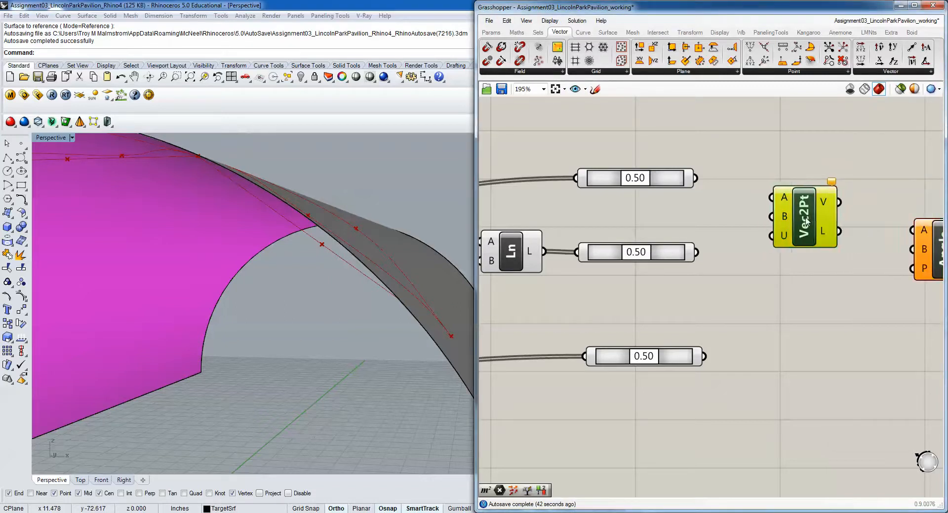
pyautogui.moveTo(535, 255); pyautogui.dragTo(567, 250, button='right')
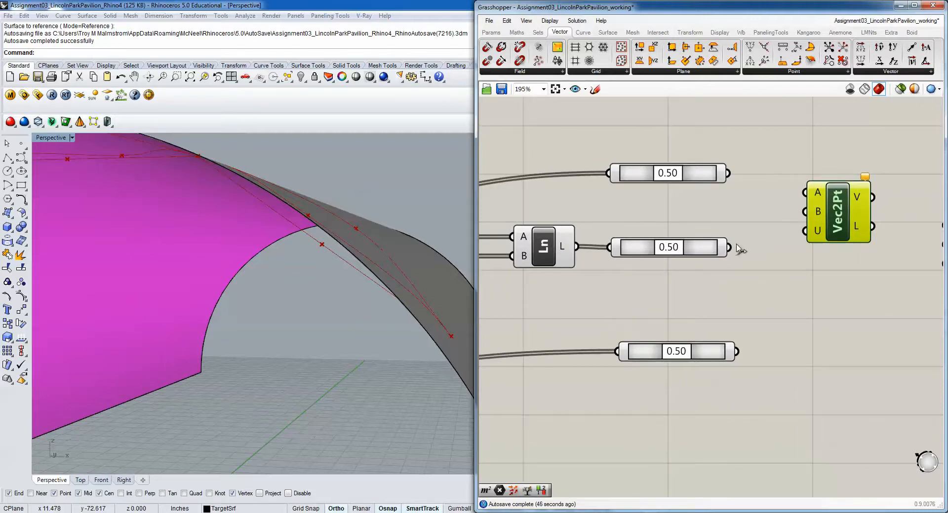
pyautogui.moveTo(729, 247); pyautogui.dragTo(841, 195)
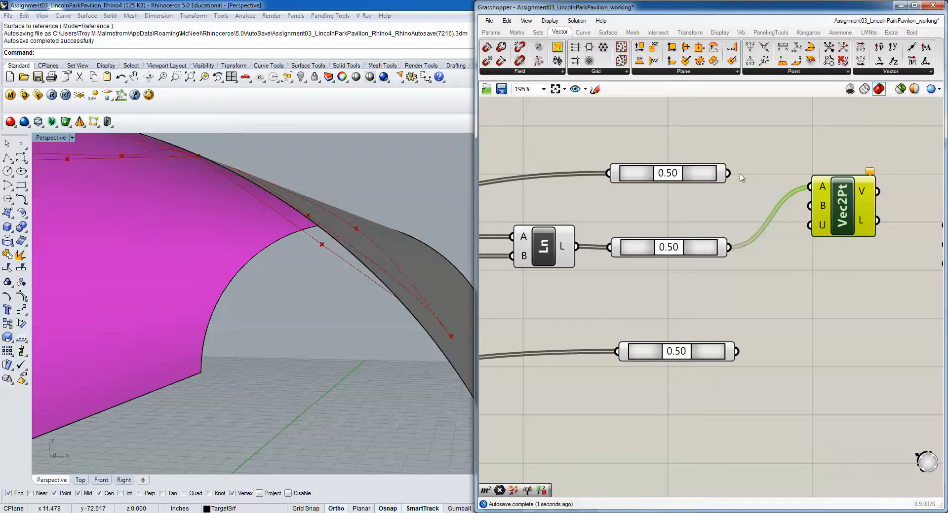
pyautogui.moveTo(730, 174); pyautogui.dragTo(810, 206)
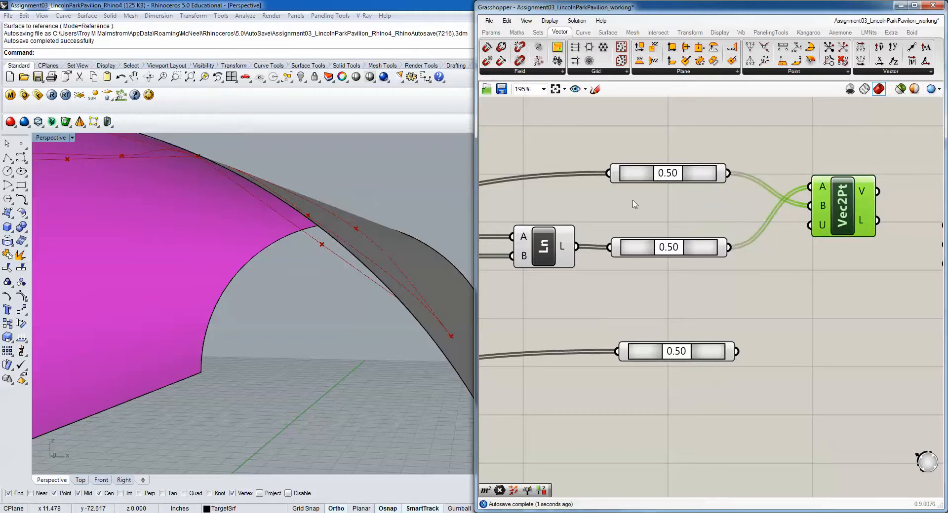
pyautogui.moveTo(861, 193); pyautogui.dragTo(808, 194, button='right')
pyautogui.moveTo(798, 212)
pyautogui.mouseDown()
pyautogui.moveTo(778, 212)
pyautogui.moveTo(791, 213)
pyautogui.mouseUp()
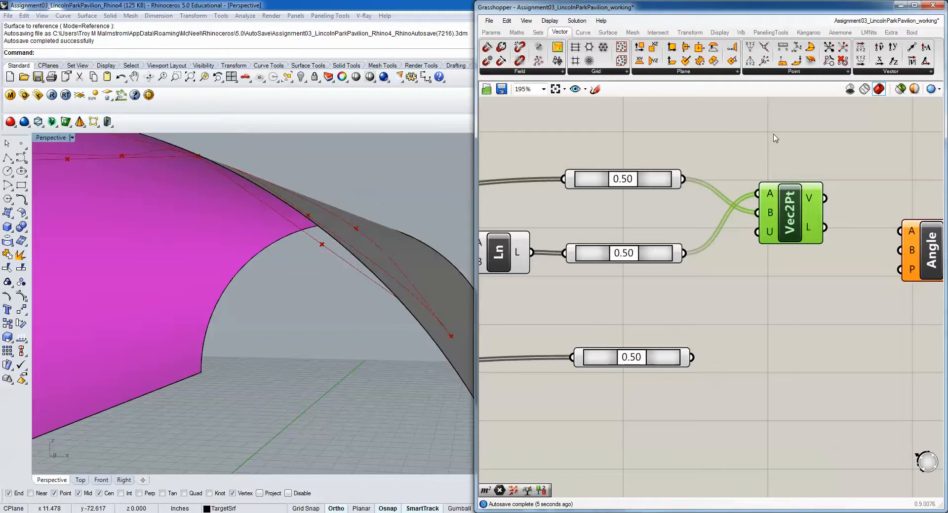
# Add a Vector Display component above the Angle component, with the Vector 2Pt vector as V and the line midpoint as its anchor A.
pyautogui.scroll(-2, 775, 139)
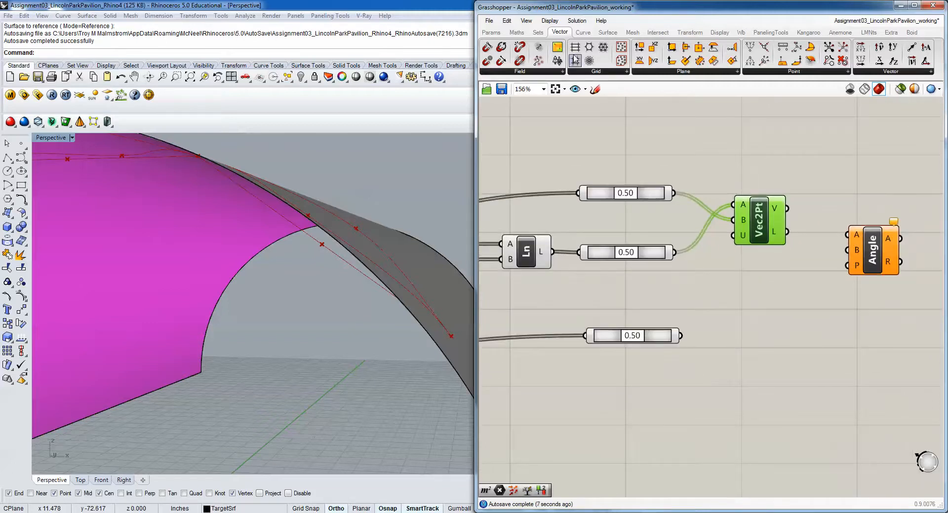
pyautogui.click(720, 32)
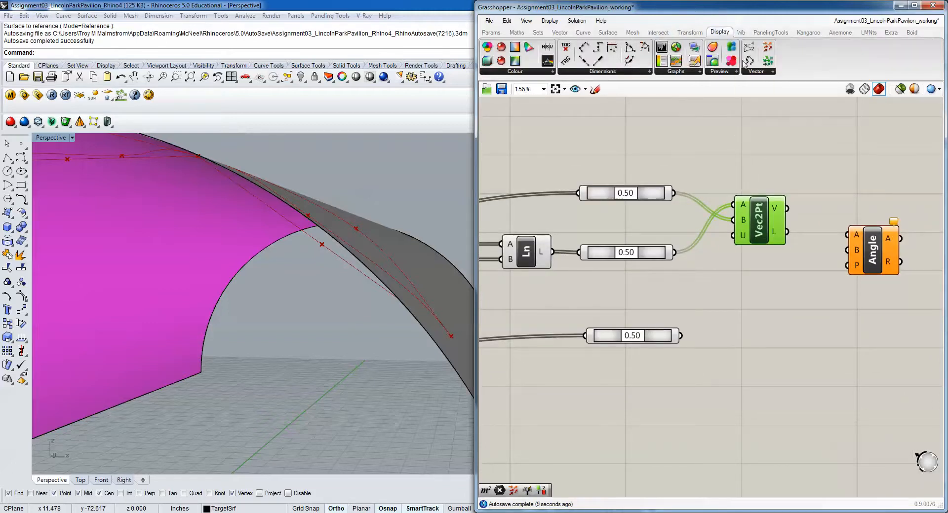
pyautogui.click(756, 72)
pyautogui.click(770, 120)
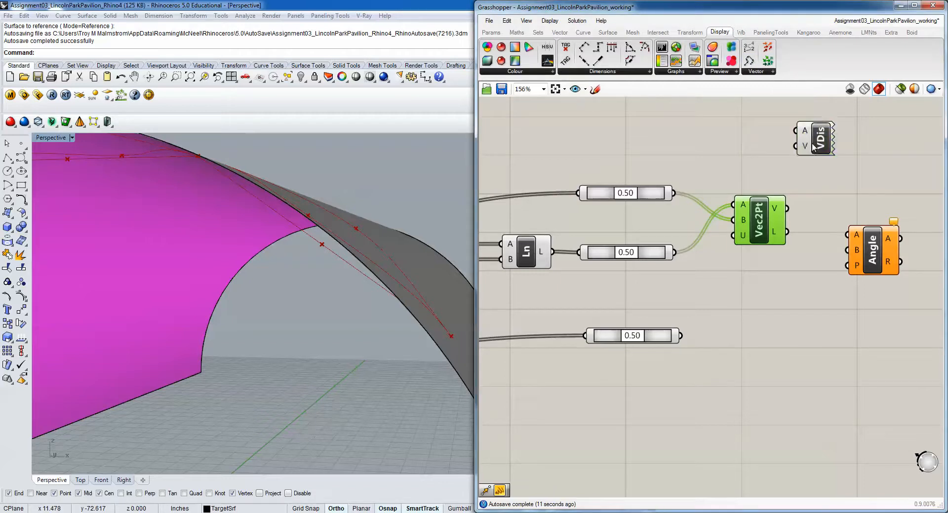
pyautogui.click(813, 165)
pyautogui.moveTo(786, 209); pyautogui.dragTo(796, 164)
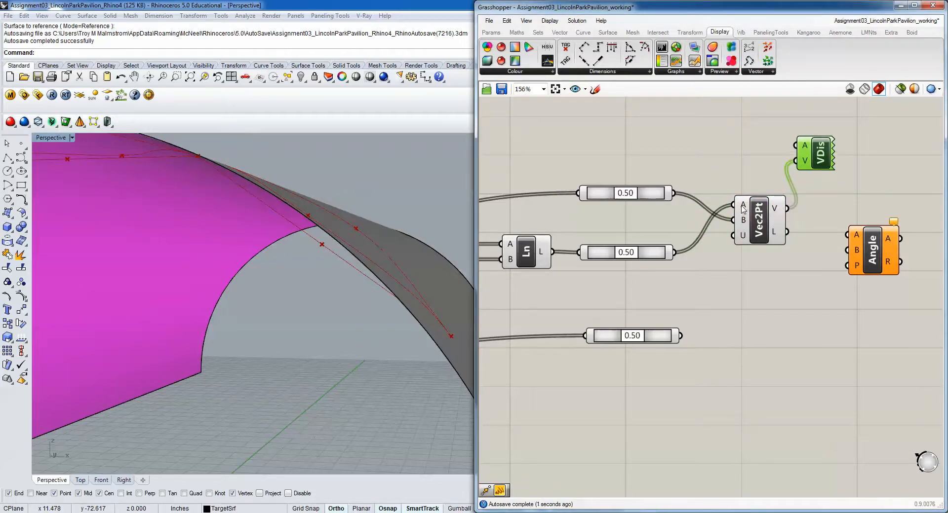
pyautogui.click(769, 217)
pyautogui.moveTo(819, 151); pyautogui.dragTo(817, 143)
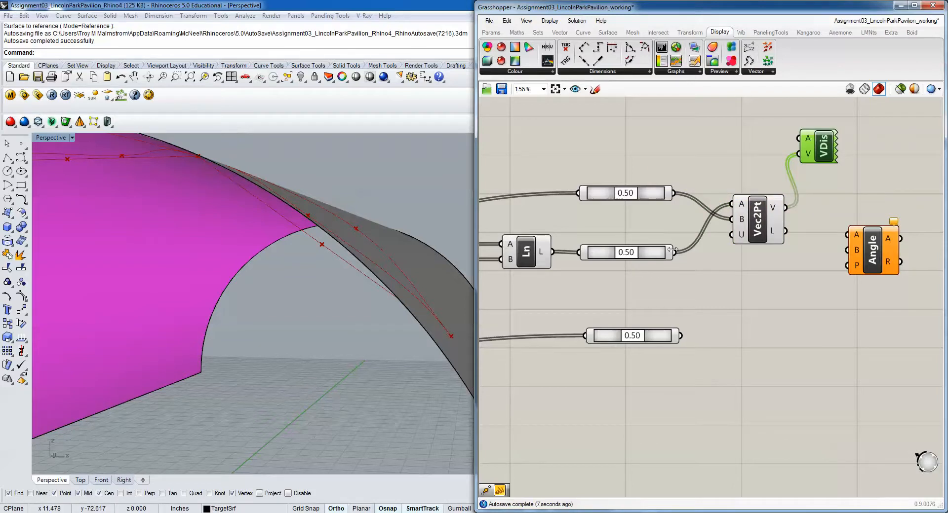
pyautogui.moveTo(675, 254); pyautogui.dragTo(823, 142)
pyautogui.click(788, 118)
# Examine the displayed vectors between the line midpoints and curve midpoints on the pavilion surface from several views.
pyautogui.moveTo(379, 278); pyautogui.dragTo(342, 235, button='right')
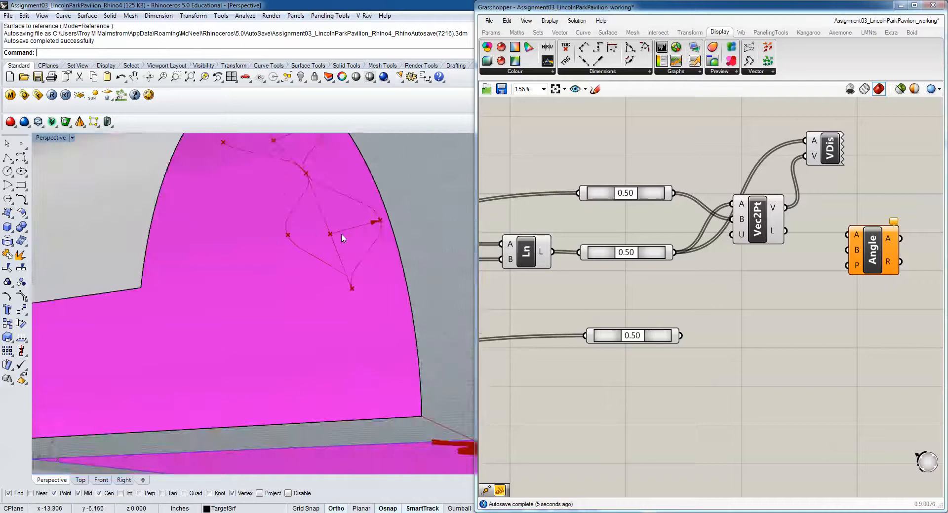
pyautogui.scroll(4, 342, 234)
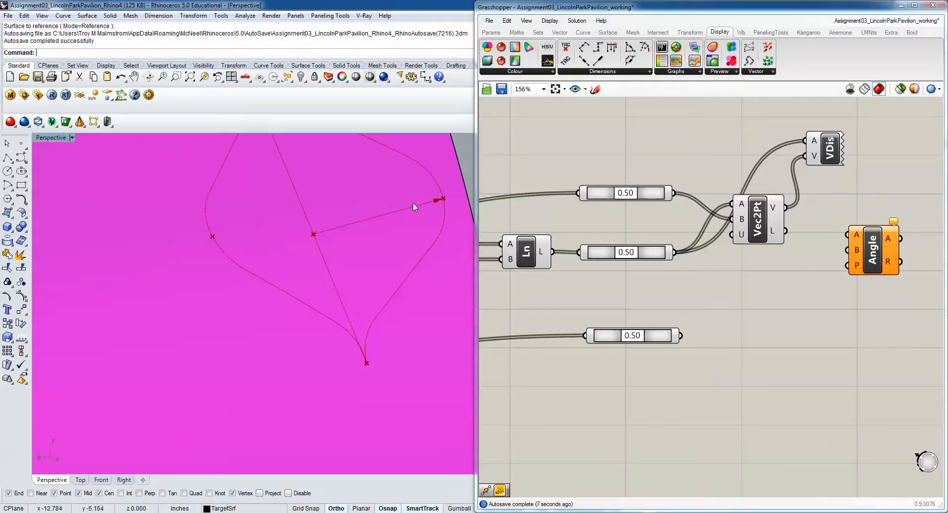
pyautogui.scroll(-2, 441, 203)
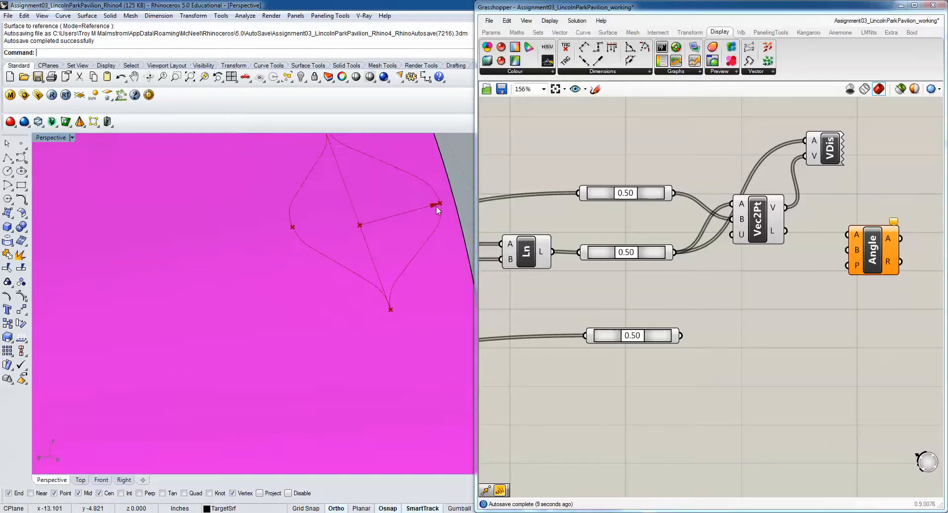
pyautogui.scroll(-3, 448, 209)
pyautogui.moveTo(447, 207); pyautogui.dragTo(375, 179, button='right')
pyautogui.scroll(-4, 358, 261)
pyautogui.scroll(6, 374, 179)
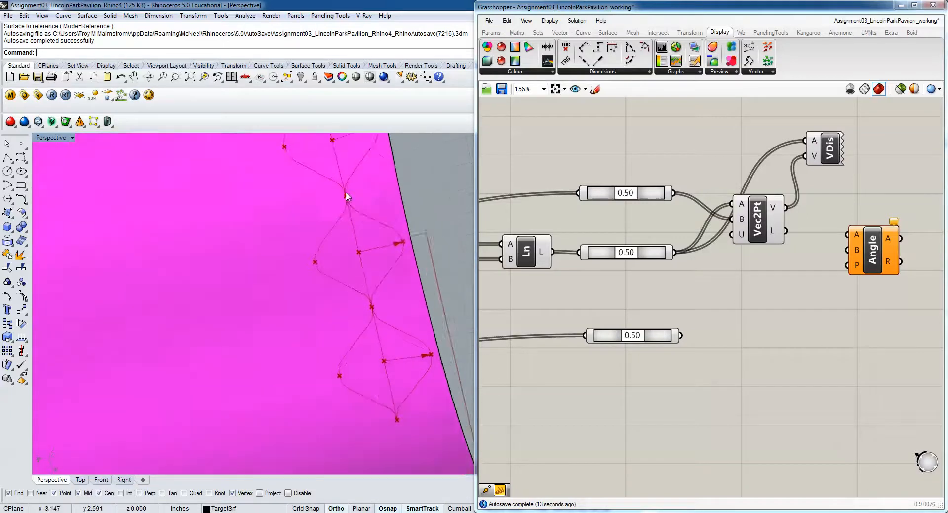
pyautogui.scroll(-2, 345, 176)
pyautogui.moveTo(345, 176); pyautogui.dragTo(347, 218, button='right')
# Duplicate the Vector 2Pt component and place the copy below the original, beside the lower Point On Curve component.
pyautogui.click(820, 226)
pyautogui.click(761, 216)
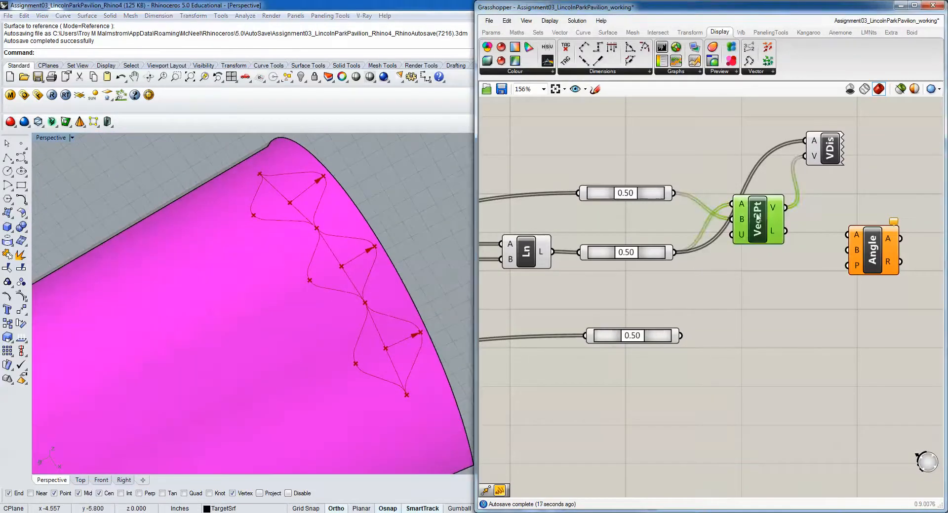
pyautogui.hotkey('ctrl', 'c')
pyautogui.hotkey('ctrl', 'v')
pyautogui.moveTo(765, 240); pyautogui.dragTo(773, 349)
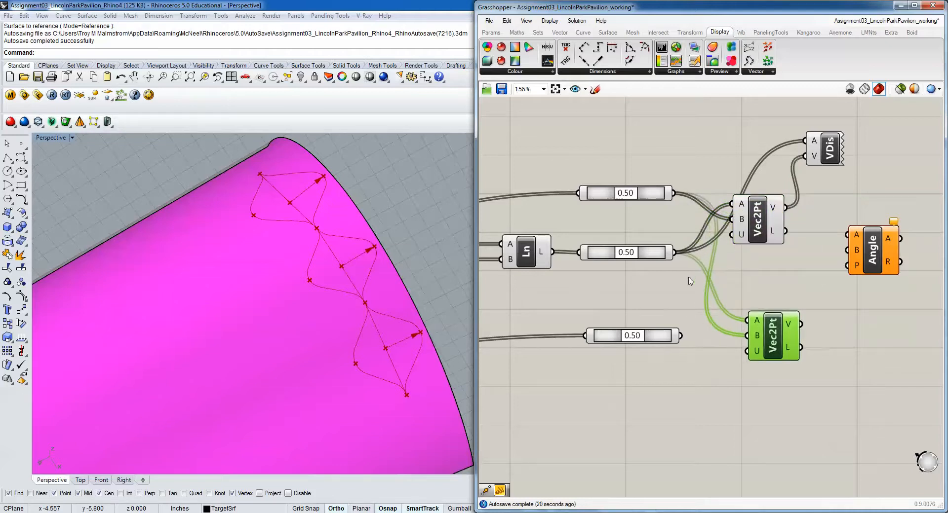
# Replace input B of the lower Vector 2Pt component with the lower curve's midpoint, keeping the line midpoint as A.
pyautogui.rightClick(759, 339)
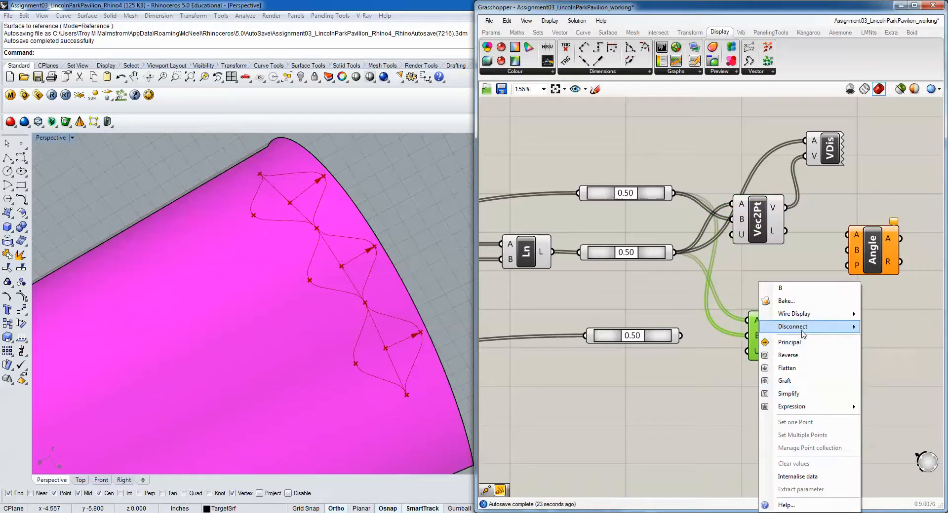
pyautogui.click(877, 328)
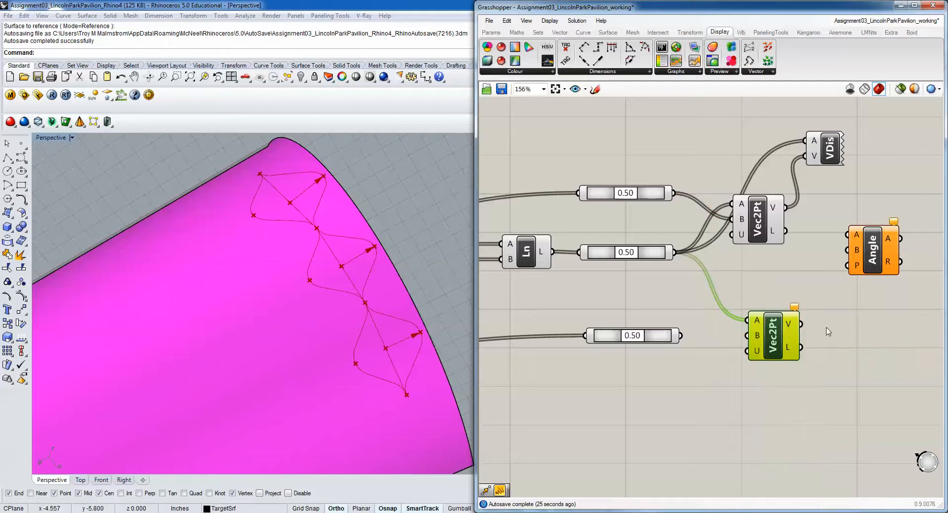
pyautogui.moveTo(748, 344); pyautogui.dragTo(745, 343)
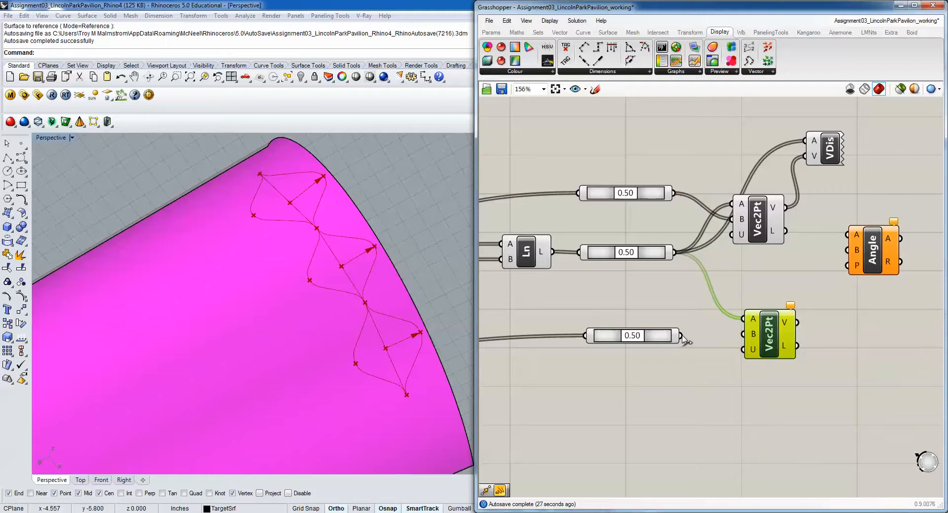
pyautogui.moveTo(681, 336); pyautogui.dragTo(766, 330)
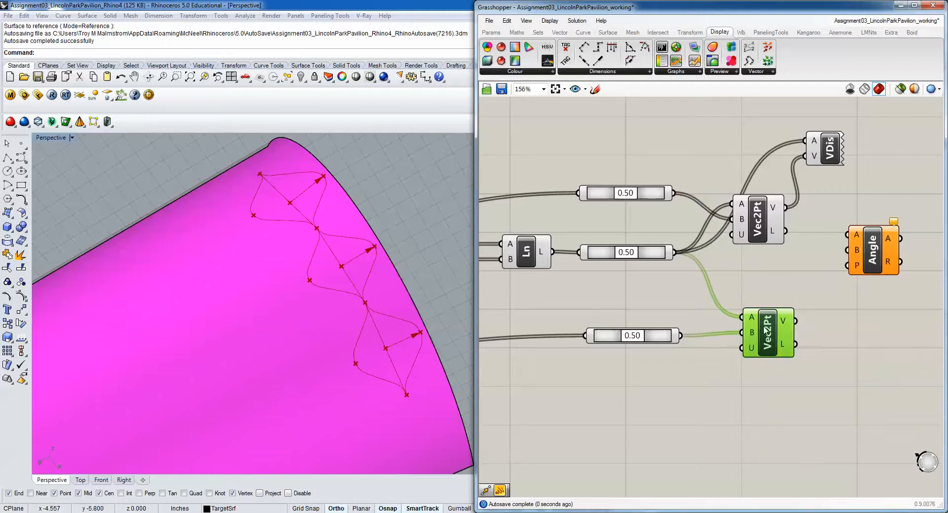
# Duplicate the Vector Display component for the lower Vector 2Pt vector, anchored at the line midpoint, and inspect both sets of arrows.
pyautogui.click(824, 157)
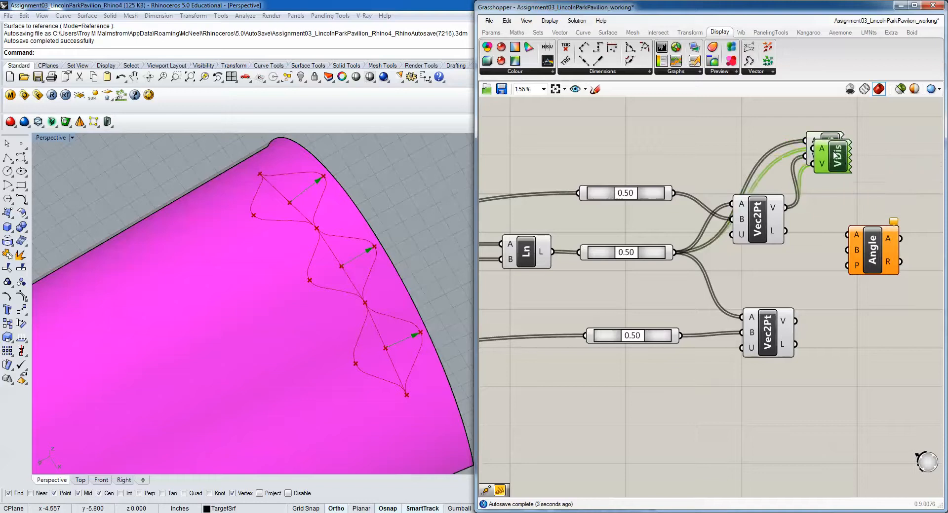
pyautogui.keyDown('alt'); pyautogui.moveTo(833, 153); pyautogui.dragTo(838, 314); pyautogui.keyUp('alt')
pyautogui.click(837, 288)
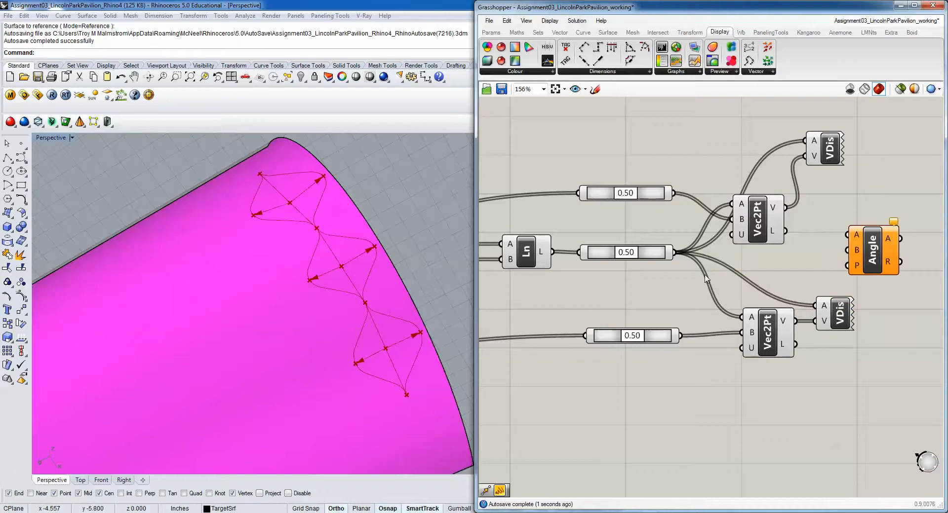
pyautogui.scroll(5, 349, 282)
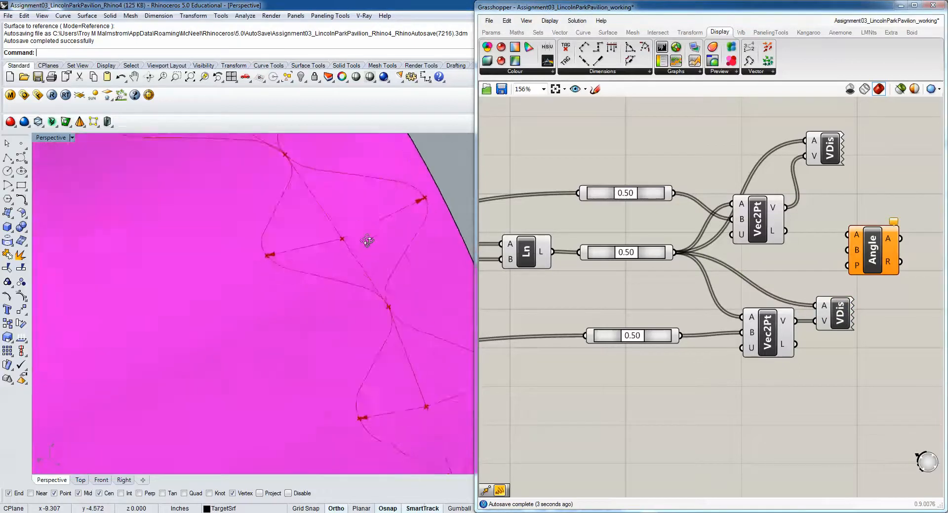
pyautogui.scroll(-3, 351, 242)
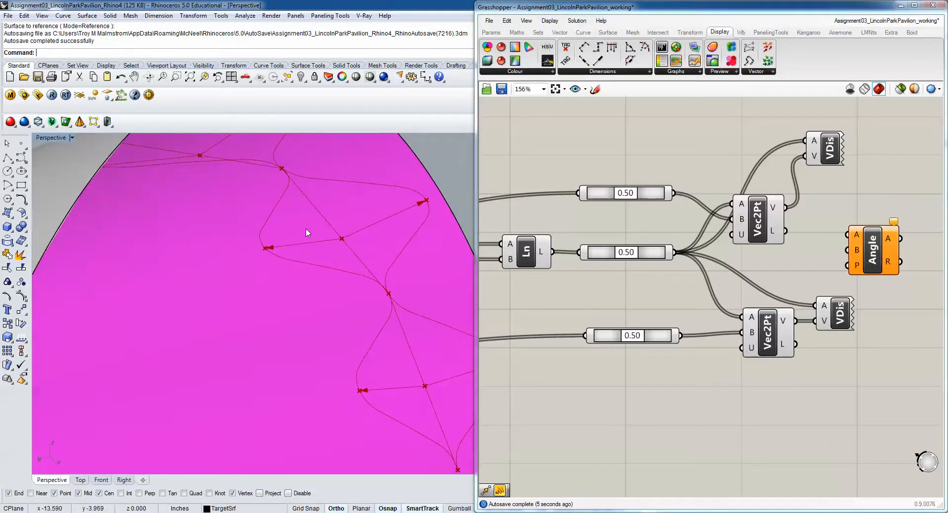
pyautogui.moveTo(337, 230); pyautogui.dragTo(204, 250, button='right')
# Connect the upper vector to input A and the lower vector to input B of the Angle component, and check its angle output.
pyautogui.moveTo(872, 258); pyautogui.dragTo(880, 255)
pyautogui.moveTo(785, 207); pyautogui.dragTo(855, 232)
pyautogui.moveTo(794, 321); pyautogui.dragTo(855, 248)
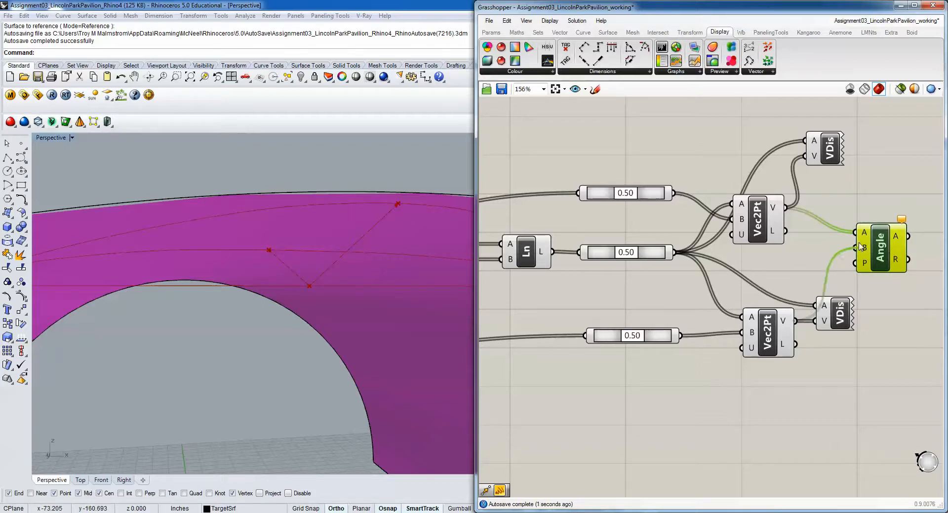
pyautogui.moveTo(898, 237); pyautogui.dragTo(804, 243, button='right')
pyautogui.moveTo(804, 243)
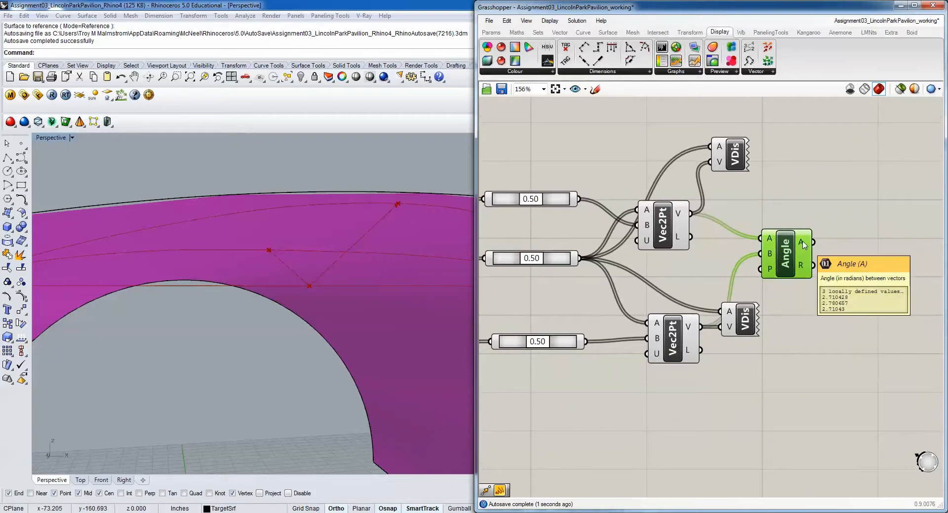
# Add a panel beyond the Angle component and feed it the Angle output.
pyautogui.click(492, 32)
pyautogui.moveTo(708, 60); pyautogui.dragTo(858, 231)
pyautogui.moveTo(886, 221); pyautogui.dragTo(801, 199, button='right')
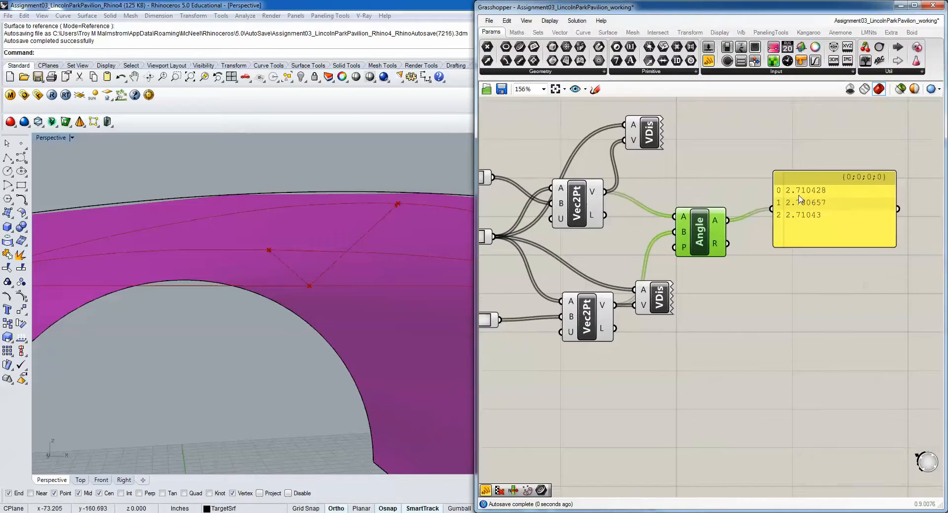
pyautogui.scroll(2, 818, 193)
pyautogui.click(816, 207)
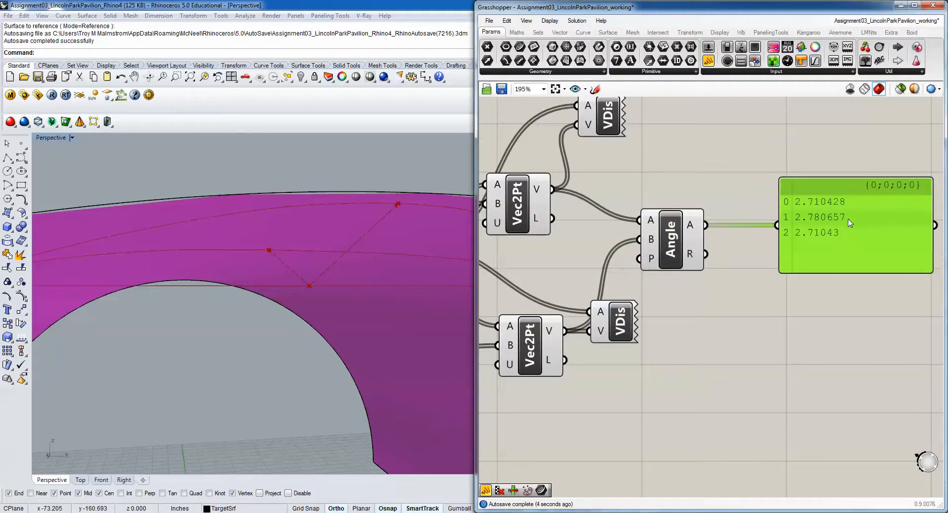
pyautogui.rightClick(698, 229)
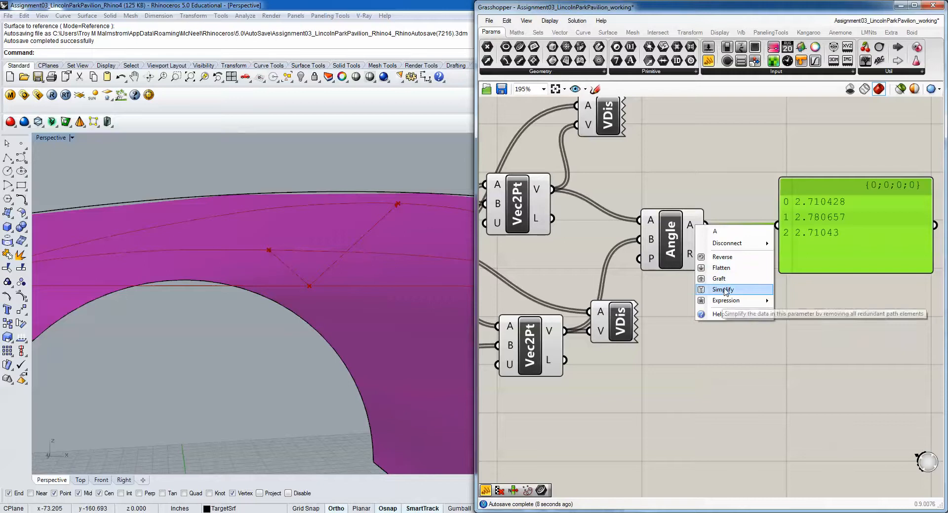
pyautogui.rightClick(690, 226)
pyautogui.rightClick(690, 226)
pyautogui.rightClick(689, 225)
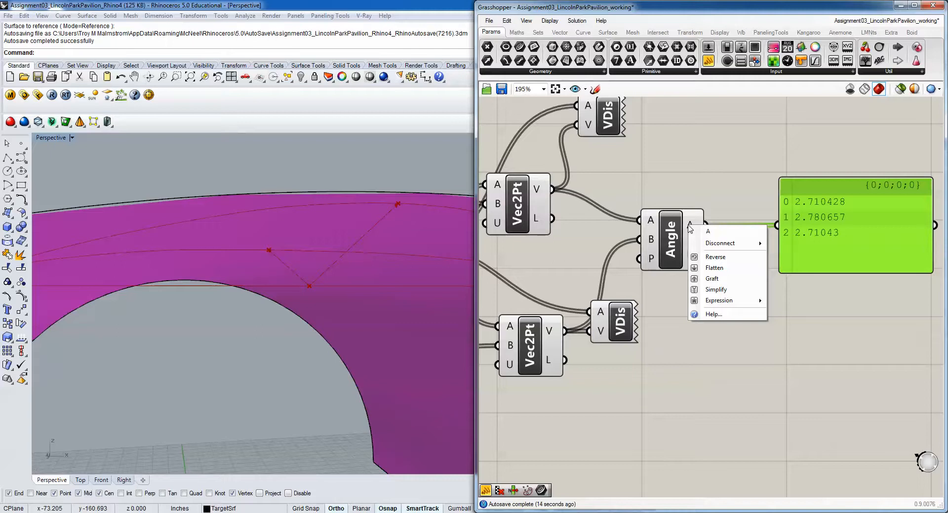
pyautogui.click(735, 202)
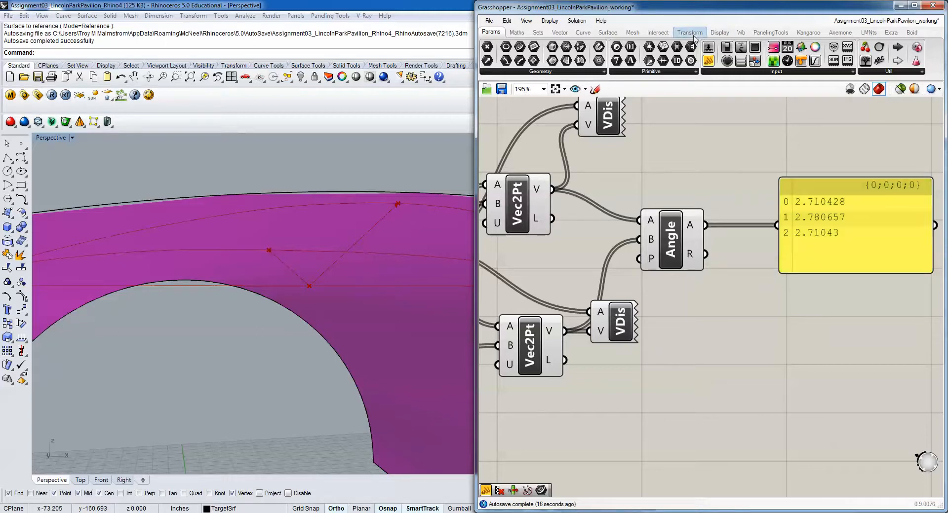
# Insert a Degrees component between the Angle output and the panel to convert the angles from radians.
pyautogui.click(517, 33)
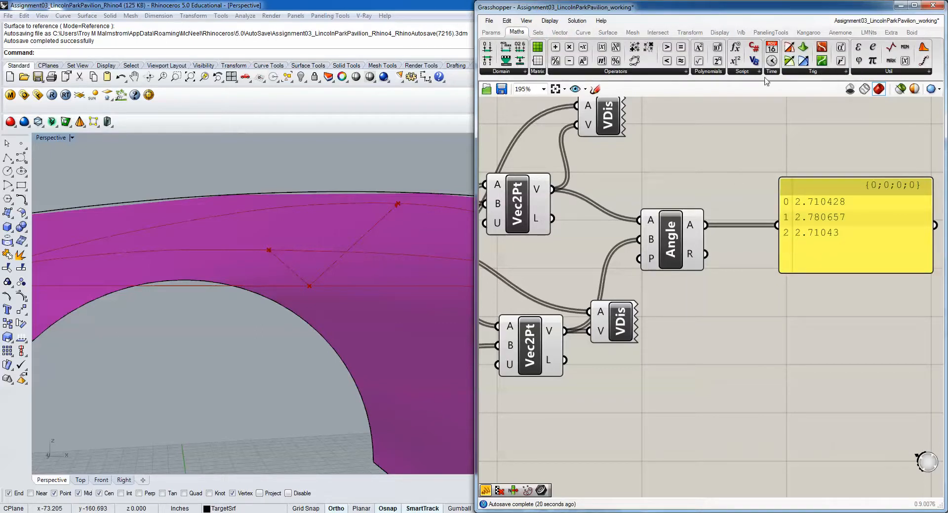
pyautogui.click(817, 75)
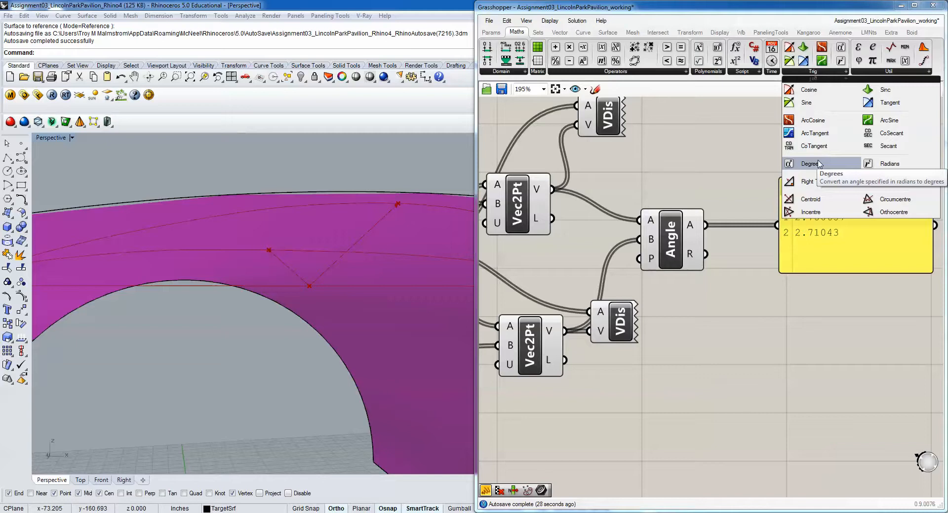
pyautogui.moveTo(818, 164); pyautogui.dragTo(706, 253)
pyautogui.moveTo(872, 251); pyautogui.dragTo(920, 258)
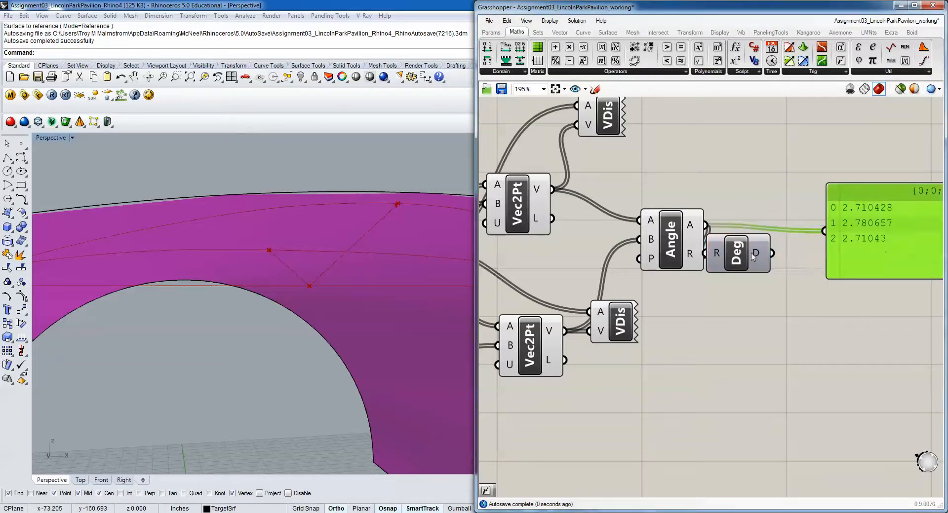
pyautogui.moveTo(746, 255); pyautogui.dragTo(824, 230)
pyautogui.moveTo(889, 246); pyautogui.dragTo(826, 222, button='right')
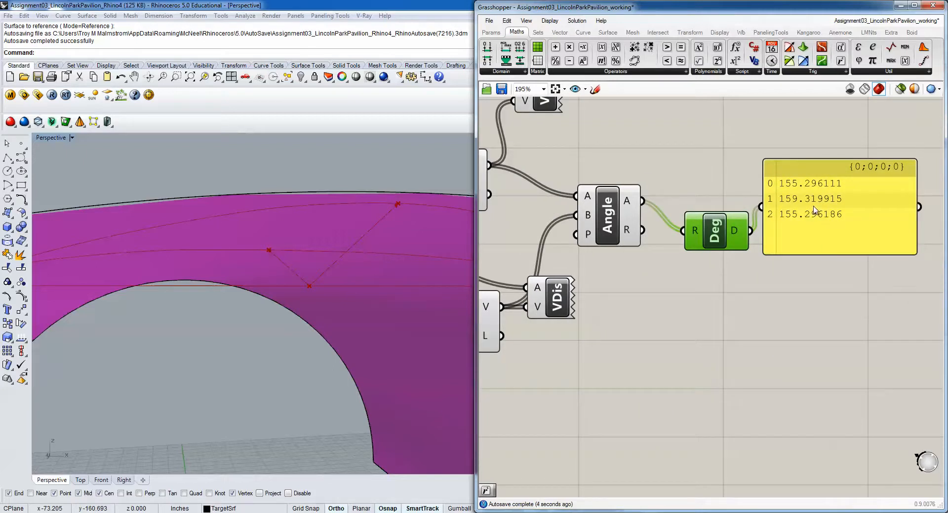
# Align the Degrees component with the Angle output and space the panel out beside it.
pyautogui.moveTo(817, 207); pyautogui.dragTo(840, 221)
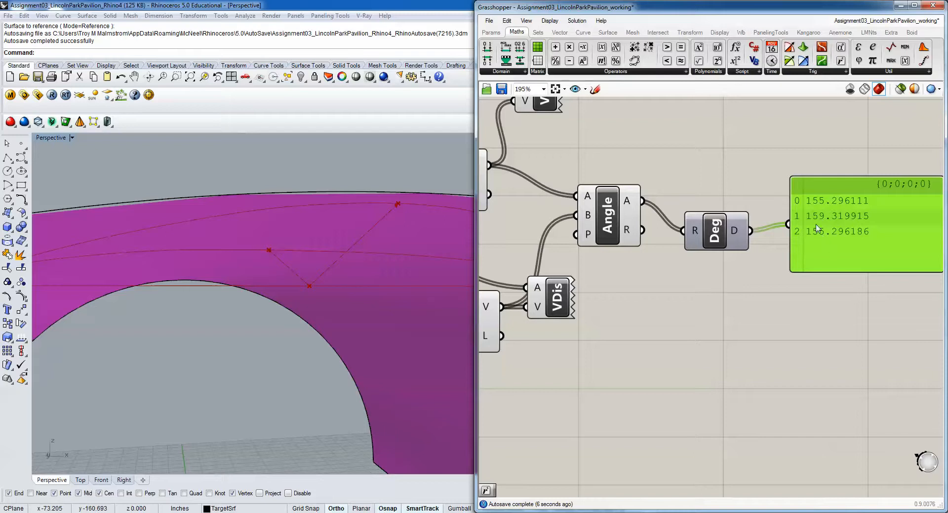
pyautogui.moveTo(724, 238); pyautogui.dragTo(722, 215)
pyautogui.moveTo(763, 206); pyautogui.dragTo(744, 216, button='right')
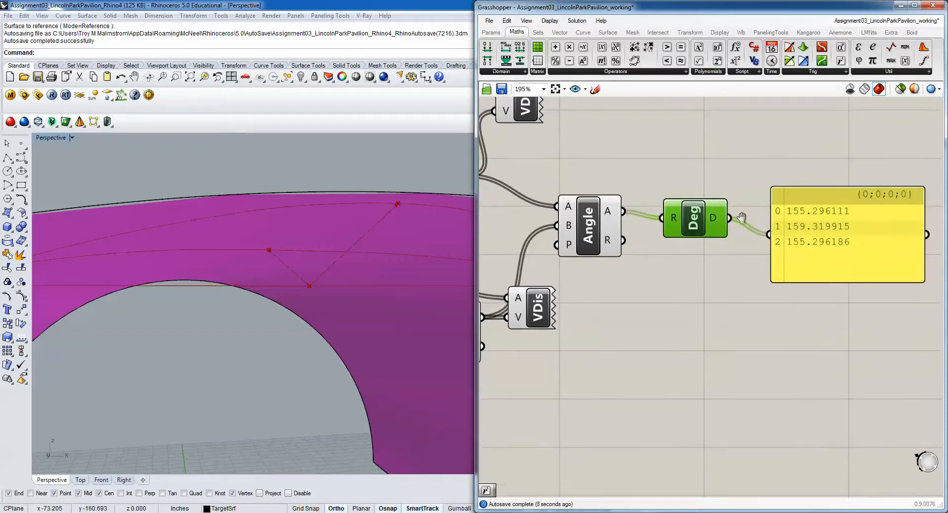
pyautogui.moveTo(696, 231); pyautogui.dragTo(696, 223)
pyautogui.moveTo(801, 206); pyautogui.dragTo(805, 183)
# Move the Angle, Degrees and panel components farther away from the vector components.
pyautogui.moveTo(361, 178); pyautogui.dragTo(364, 262, button='right')
pyautogui.scroll(-5, 593, 242)
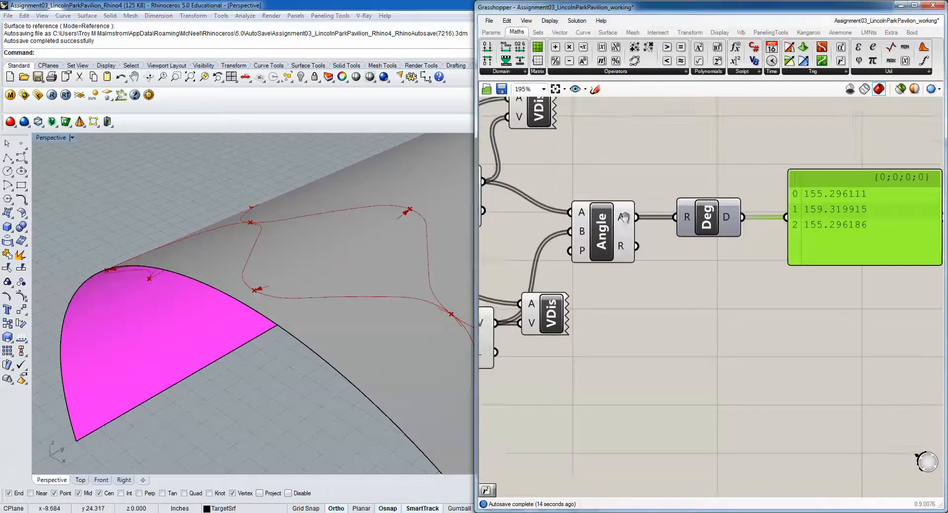
pyautogui.moveTo(856, 183); pyautogui.dragTo(837, 269)
pyautogui.moveTo(766, 261); pyautogui.dragTo(866, 261, button='right')
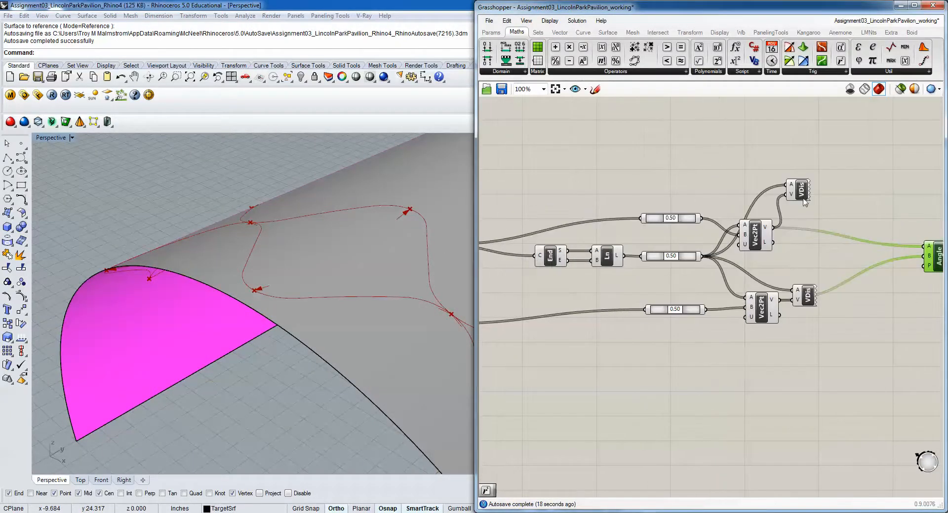
# Group the End, Line, slider, Vector 2Pt and Vector Display components, and shift the group slightly in line with the neighbouring group.
pyautogui.moveTo(802, 193); pyautogui.dragTo(624, 309)
pyautogui.click(821, 192)
pyautogui.scroll(-2, 834, 202)
pyautogui.rightClick(668, 197)
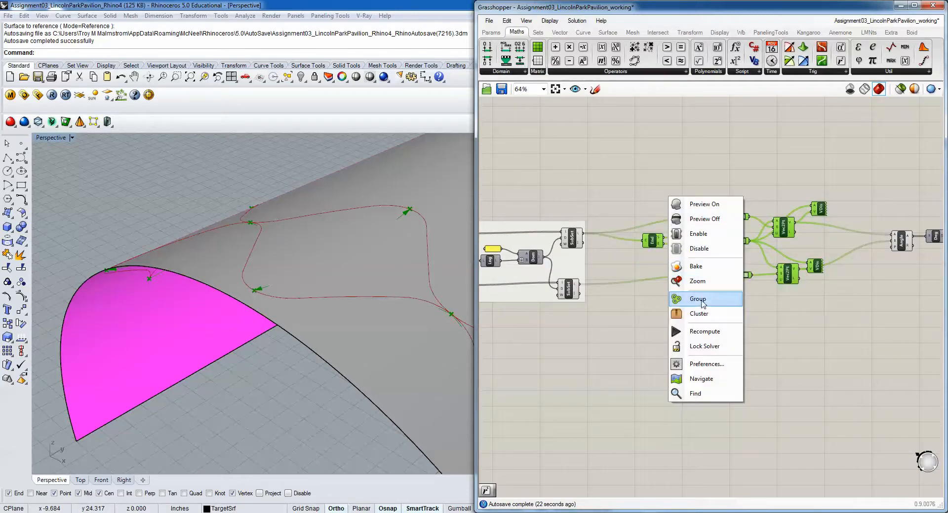
pyautogui.click(702, 301)
pyautogui.moveTo(724, 260); pyautogui.dragTo(717, 275)
# Turn off the preview of all components in the new vector group.
pyautogui.moveTo(840, 181); pyautogui.dragTo(634, 318)
pyautogui.rightClick(675, 202)
pyautogui.click(691, 222)
pyautogui.click(785, 205)
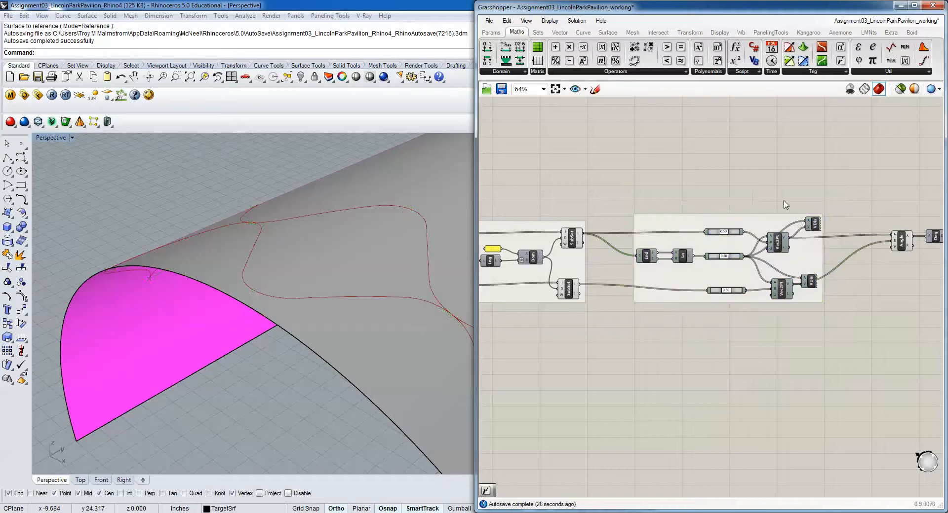
# Turn the preview back on for the two Vector Display components only.
pyautogui.scroll(4, 790, 213)
pyautogui.click(841, 242)
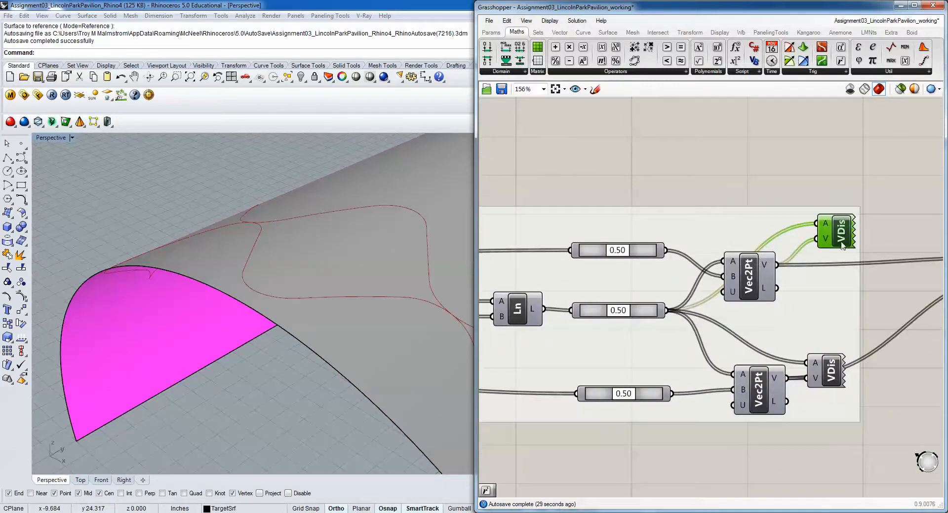
pyautogui.click(834, 379)
pyautogui.rightClick(831, 366)
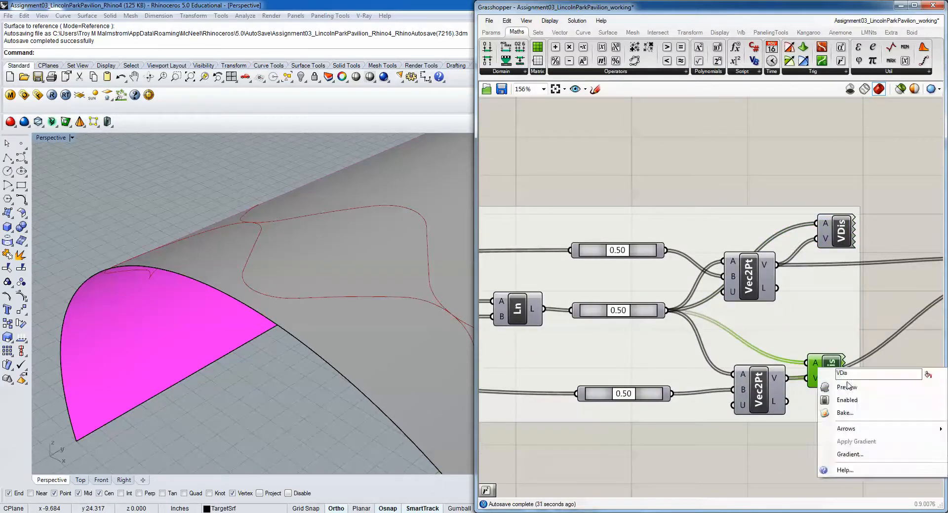
pyautogui.click(847, 388)
pyautogui.rightClick(838, 230)
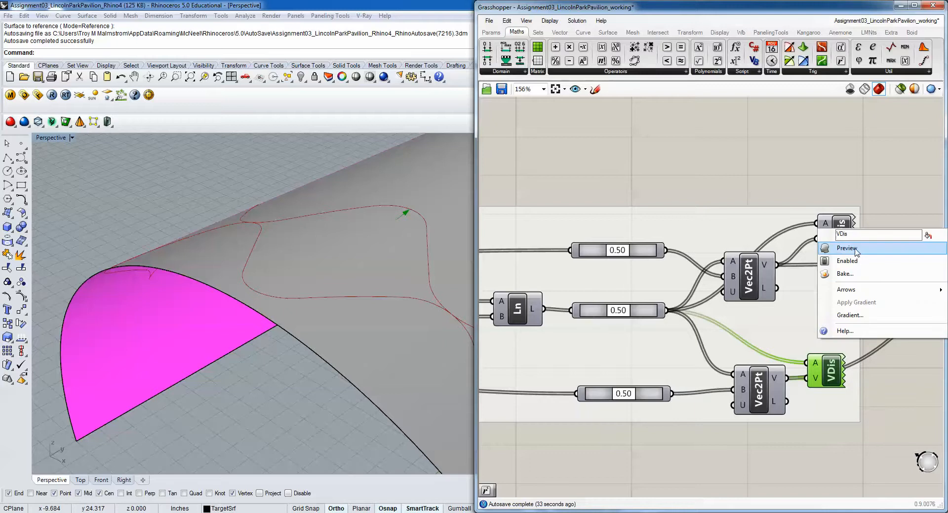
pyautogui.click(854, 250)
# Examine the vector arrows on the surface and compare them with the degree values in the angle panel.
pyautogui.moveTo(595, 292); pyautogui.dragTo(603, 262, button='right')
pyautogui.moveTo(356, 305); pyautogui.dragTo(357, 232, button='right')
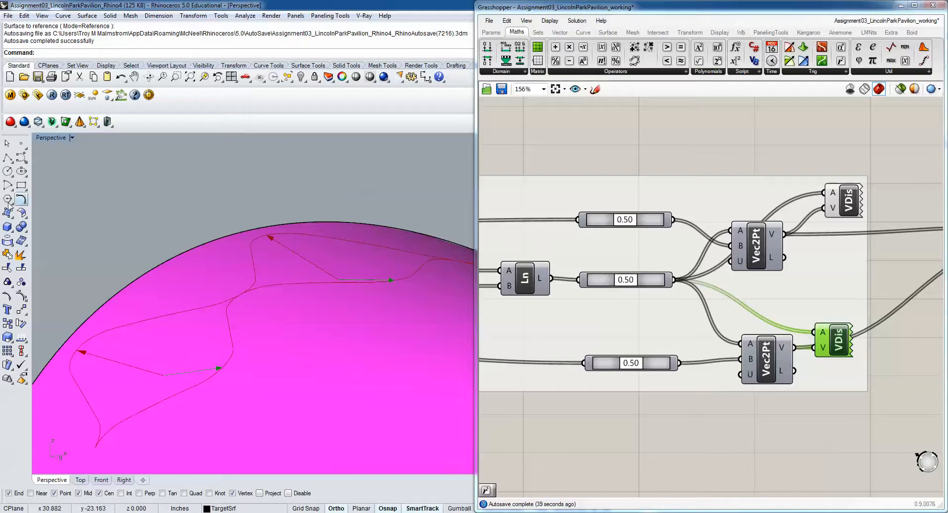
pyautogui.moveTo(800, 208); pyautogui.dragTo(674, 212, button='right')
pyautogui.scroll(-2, 674, 212)
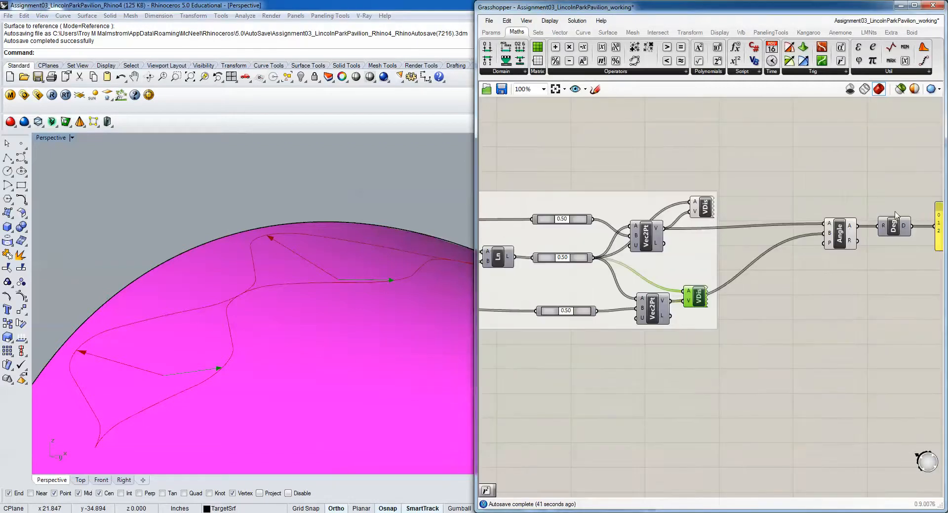
pyautogui.scroll(1, 920, 216)
pyautogui.moveTo(923, 222); pyautogui.dragTo(769, 219, button='right')
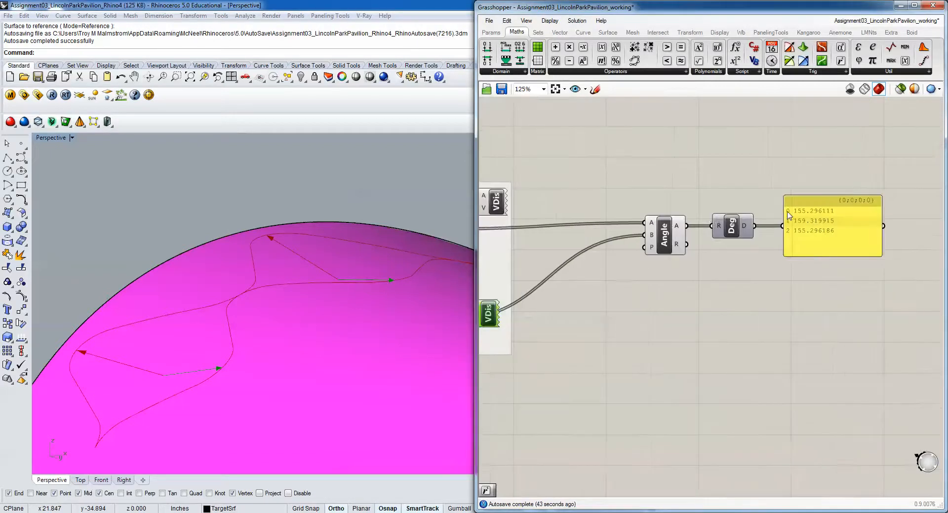
pyautogui.moveTo(839, 226); pyautogui.dragTo(791, 209, button='right')
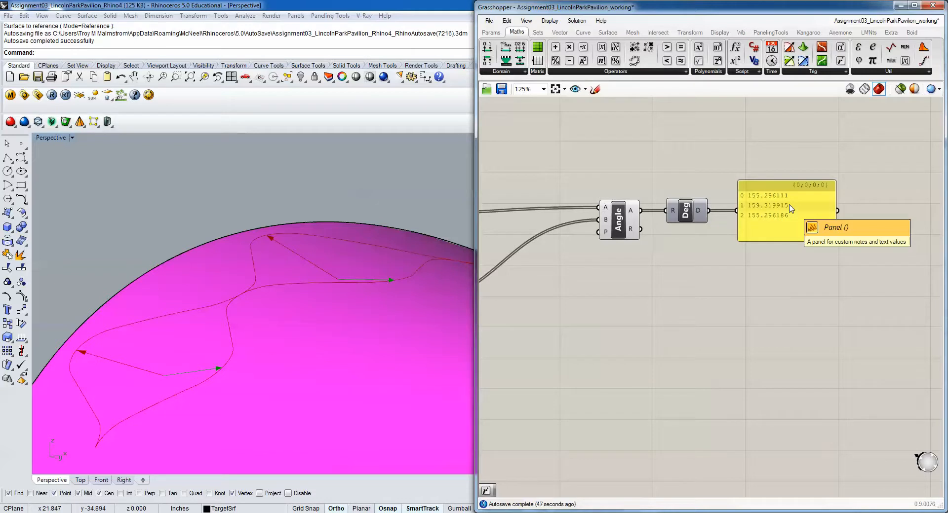
pyautogui.scroll(4, 790, 208)
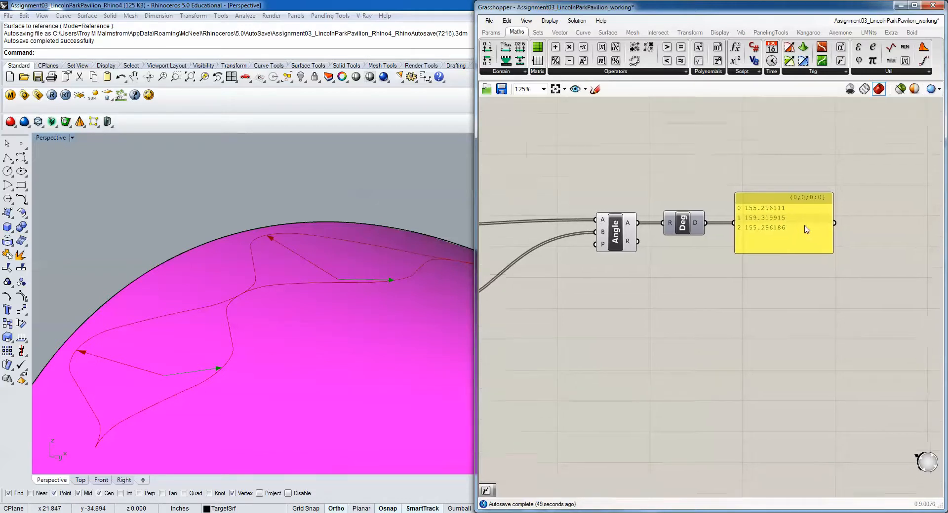
# Delete the panel reading the degree values and nudge the Degrees component slightly away from the Angle component.
pyautogui.click(762, 246)
pyautogui.press('Delete')
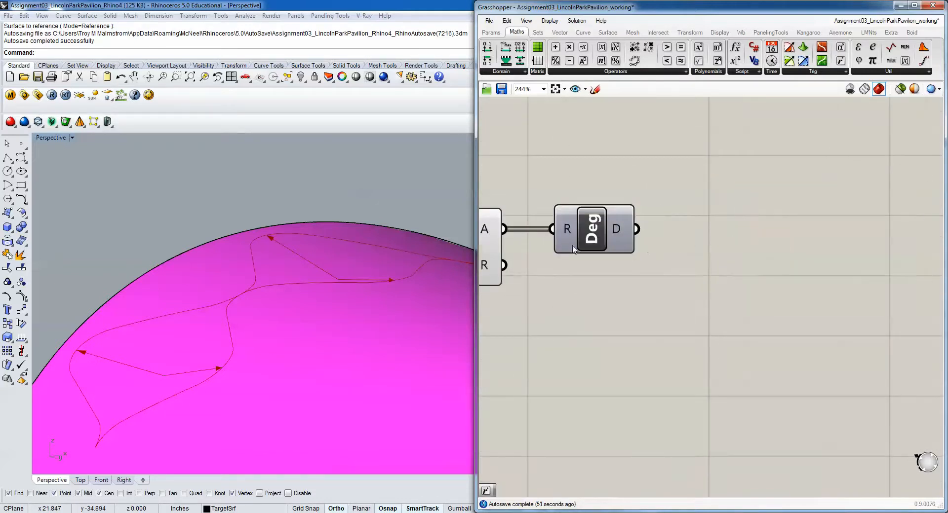
pyautogui.moveTo(573, 246)
pyautogui.mouseDown()
pyautogui.moveTo(589, 228)
pyautogui.moveTo(585, 238)
pyautogui.mouseUp()
pyautogui.moveTo(589, 234); pyautogui.dragTo(647, 229, button='right')
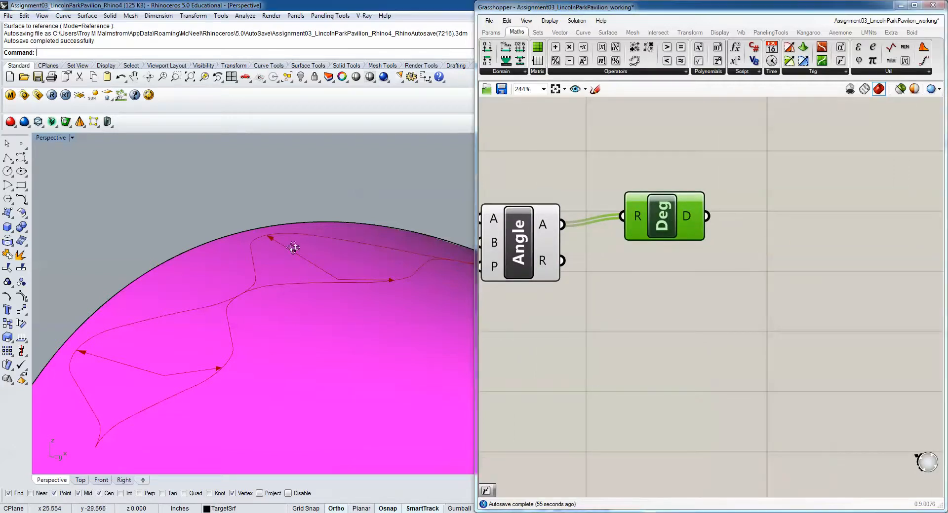
# Add a Range component beyond the Degrees component and feed the degree output into its domain input.
pyautogui.moveTo(292, 247); pyautogui.dragTo(225, 302, button='right')
pyautogui.moveTo(407, 227); pyautogui.dragTo(408, 191, button='right')
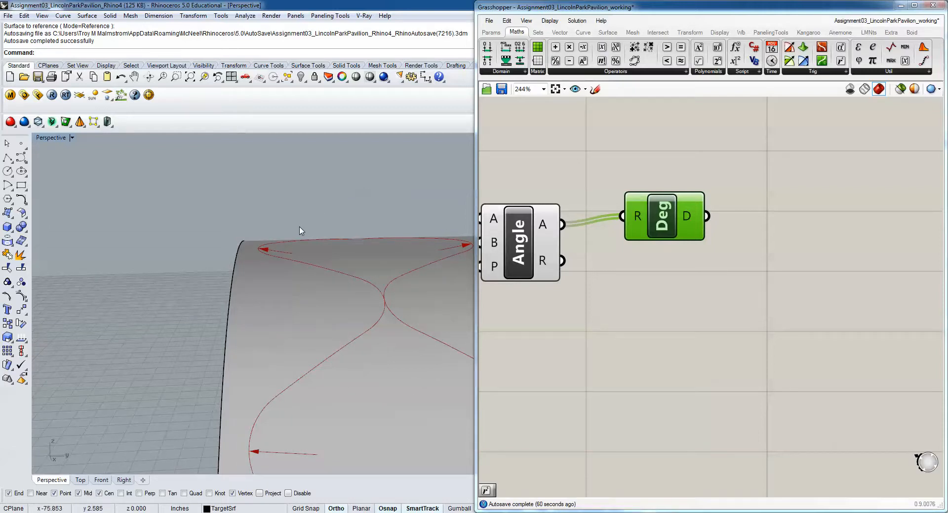
pyautogui.moveTo(419, 237); pyautogui.dragTo(423, 264, button='right')
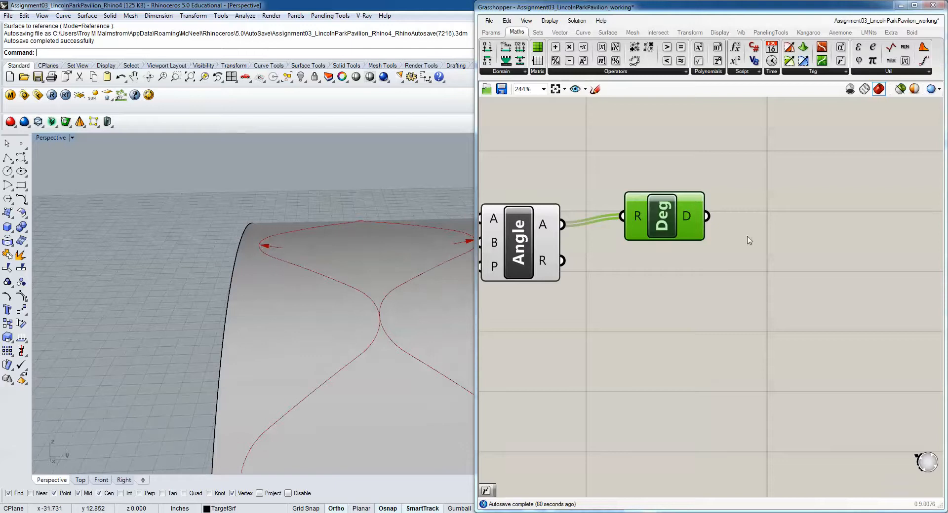
pyautogui.click(538, 32)
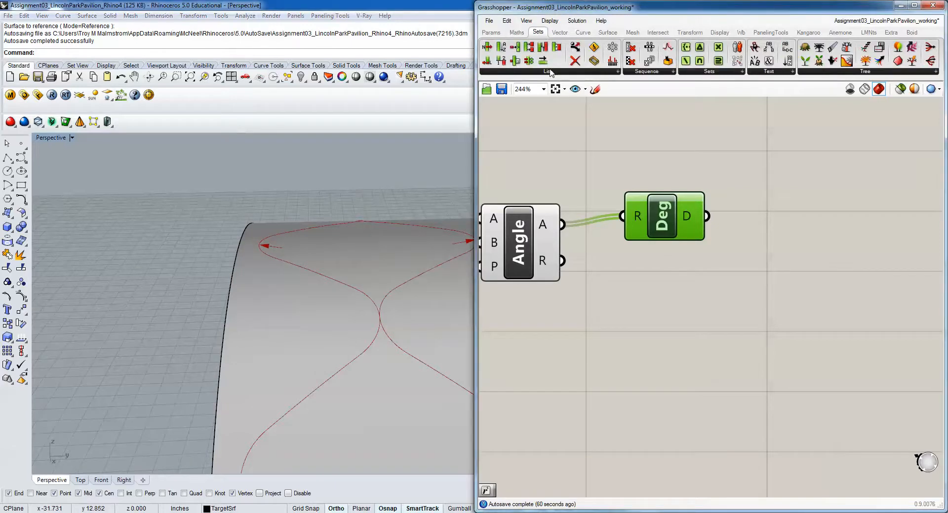
pyautogui.click(625, 72)
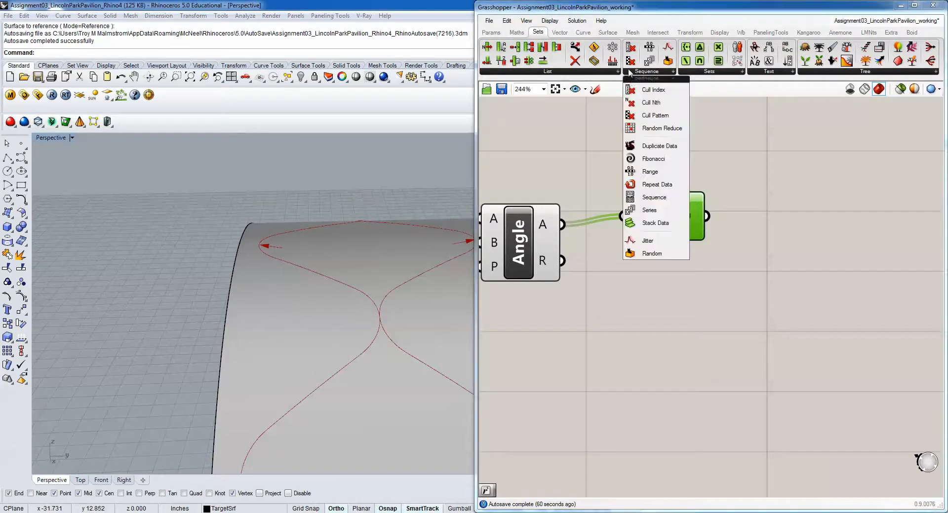
pyautogui.click(642, 170)
pyautogui.click(803, 252)
pyautogui.moveTo(804, 252); pyautogui.dragTo(820, 269)
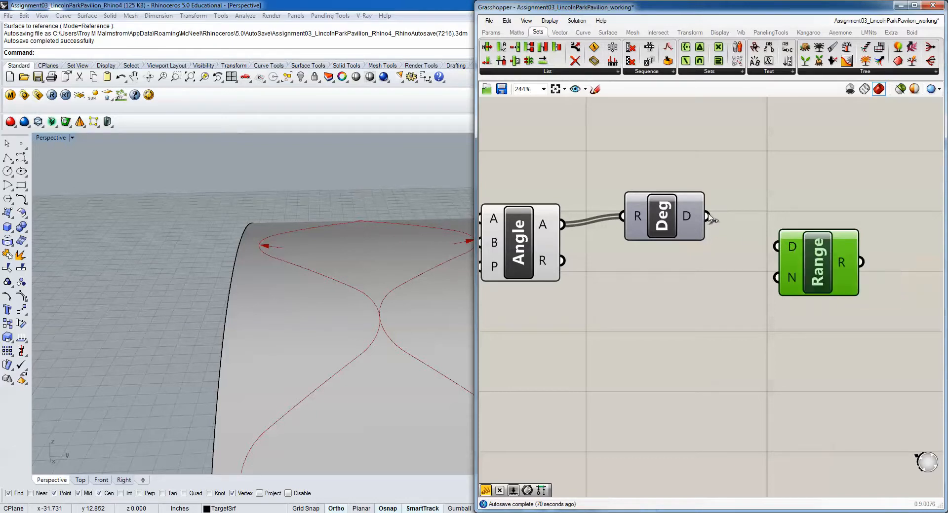
pyautogui.moveTo(709, 219); pyautogui.dragTo(776, 246)
pyautogui.moveTo(797, 281); pyautogui.dragTo(834, 274)
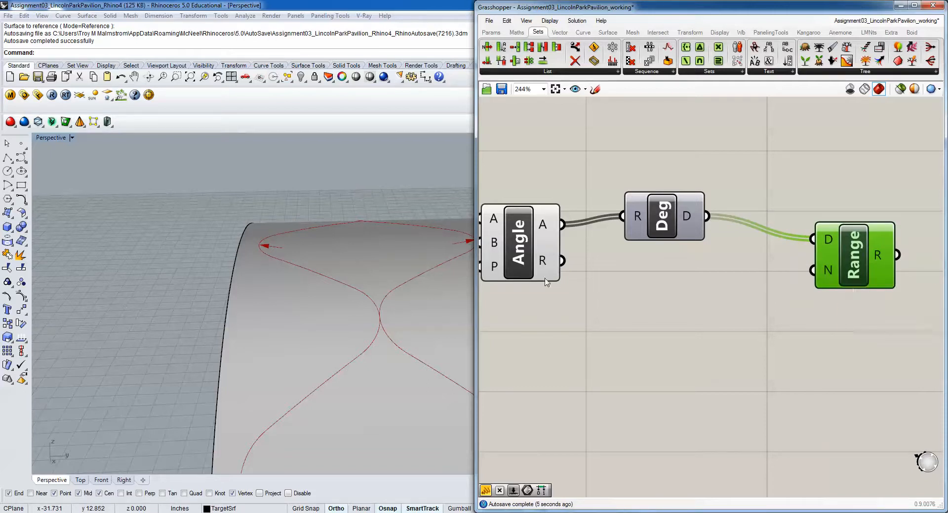
# Add a panel containing 4 below the Degrees component and feed it into the Range's N input.
pyautogui.moveTo(336, 275); pyautogui.dragTo(402, 270, button='right')
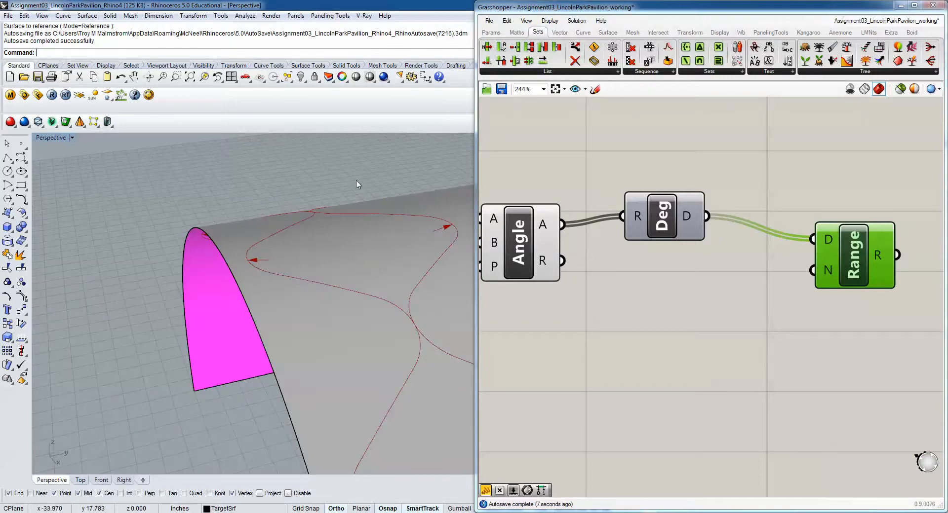
pyautogui.moveTo(290, 205); pyautogui.dragTo(255, 232, button='right')
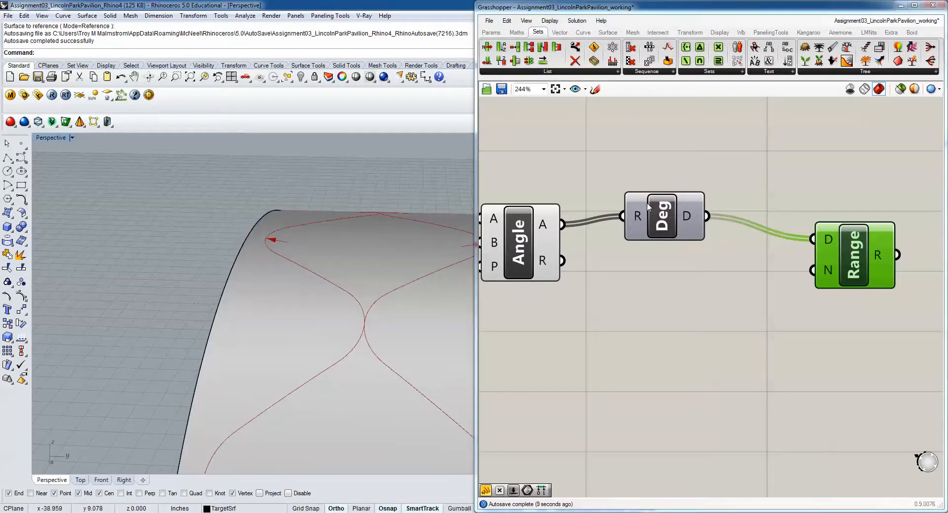
pyautogui.click(492, 31)
pyautogui.moveTo(708, 60); pyautogui.dragTo(683, 326)
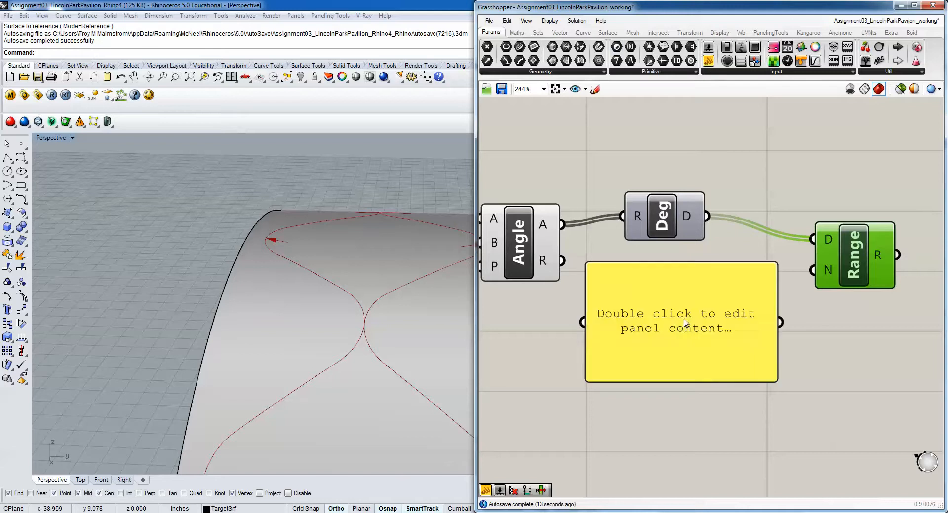
pyautogui.doubleClick(686, 321)
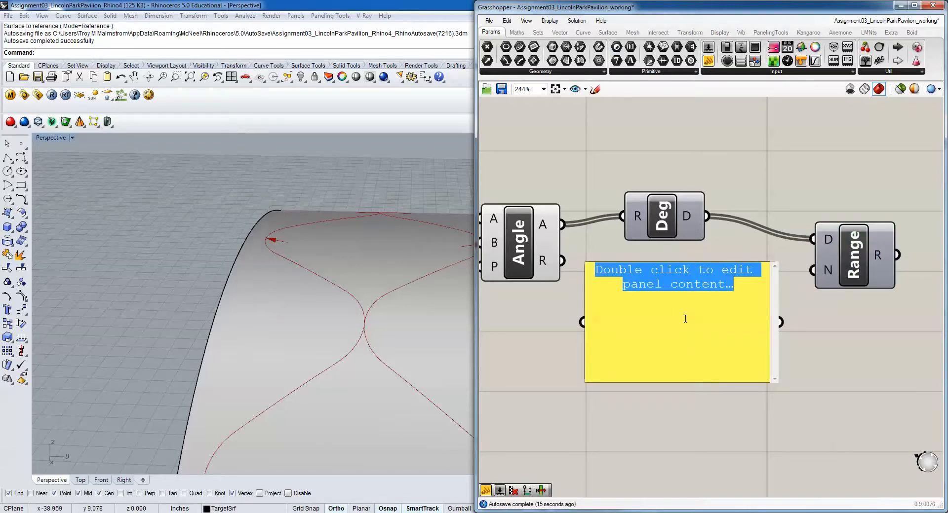
pyautogui.write('4')
pyautogui.click(877, 351)
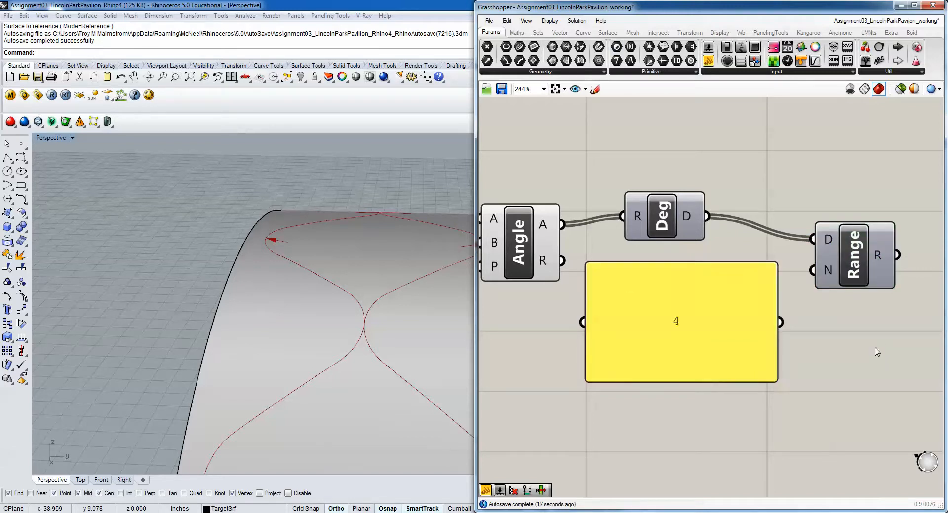
pyautogui.moveTo(779, 322); pyautogui.dragTo(822, 276)
# Add a panel beyond the Range component, feed it the Range output and make it taller.
pyautogui.moveTo(834, 290); pyautogui.dragTo(699, 310, button='right')
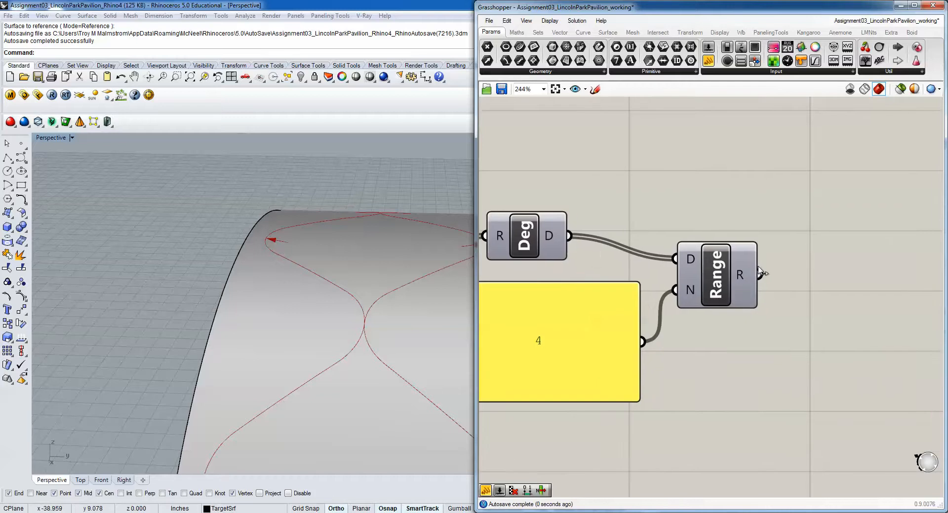
pyautogui.click(709, 61)
pyautogui.click(867, 250)
pyautogui.moveTo(760, 275); pyautogui.dragTo(770, 250)
pyautogui.moveTo(853, 282); pyautogui.dragTo(764, 255, button='right')
pyautogui.moveTo(753, 282); pyautogui.dragTo(754, 385)
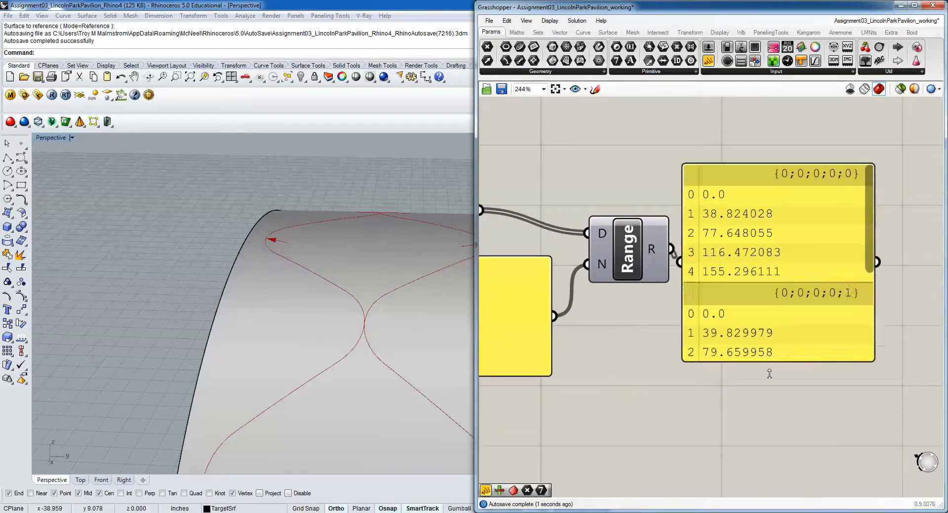
# Move the Range output panel farther from the Range component and level with its output.
pyautogui.moveTo(703, 191); pyautogui.dragTo(751, 210)
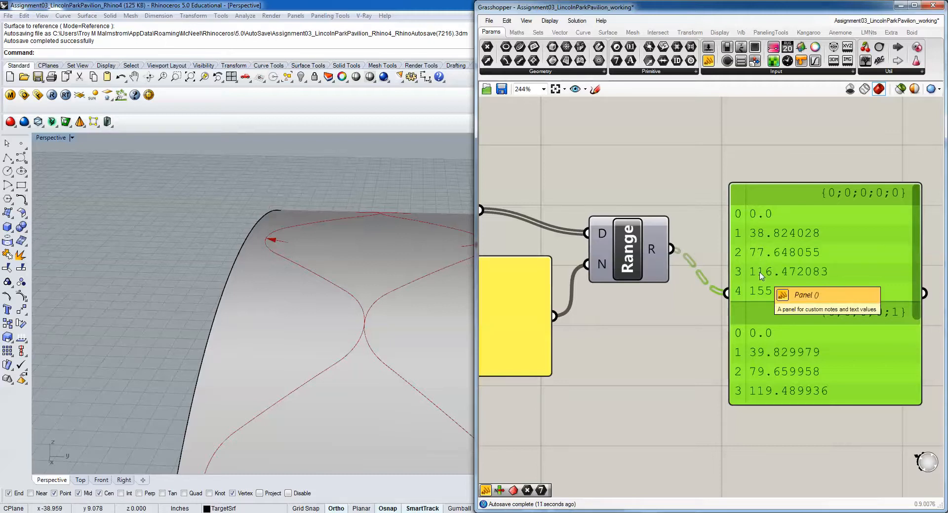
pyautogui.moveTo(761, 271); pyautogui.dragTo(805, 254)
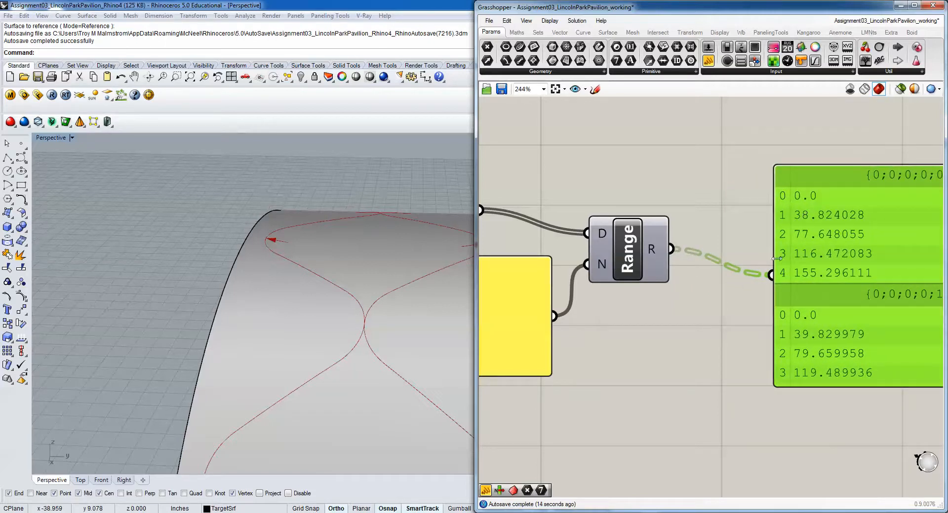
pyautogui.moveTo(438, 321); pyautogui.dragTo(409, 318, button='right')
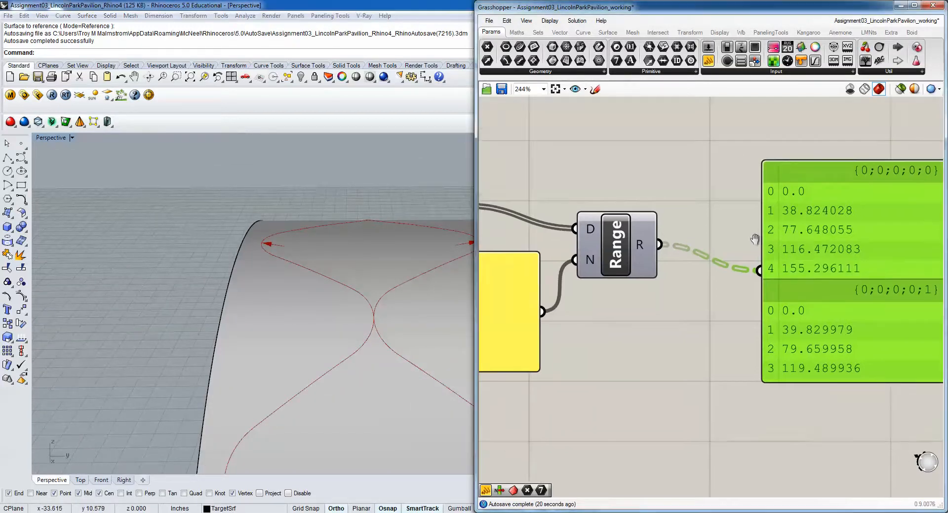
pyautogui.moveTo(777, 250); pyautogui.dragTo(743, 234, button='right')
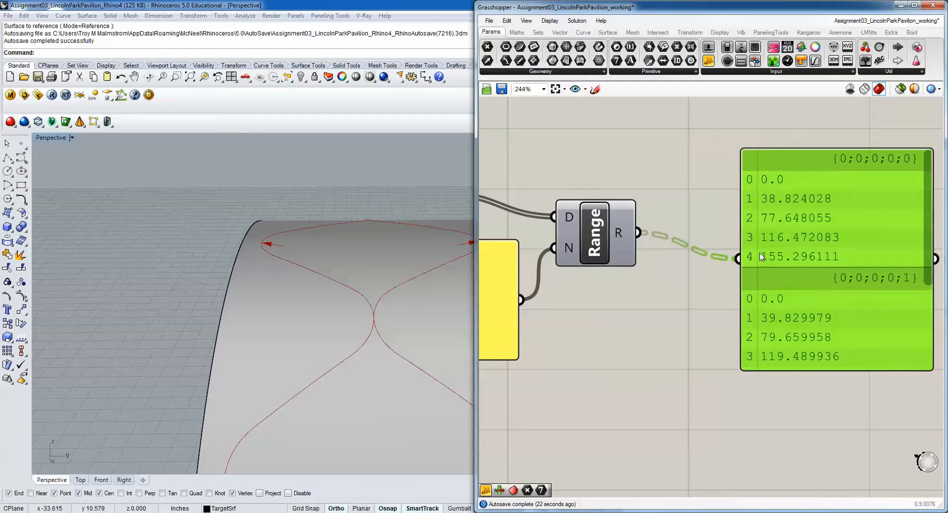
pyautogui.moveTo(760, 257); pyautogui.dragTo(833, 230)
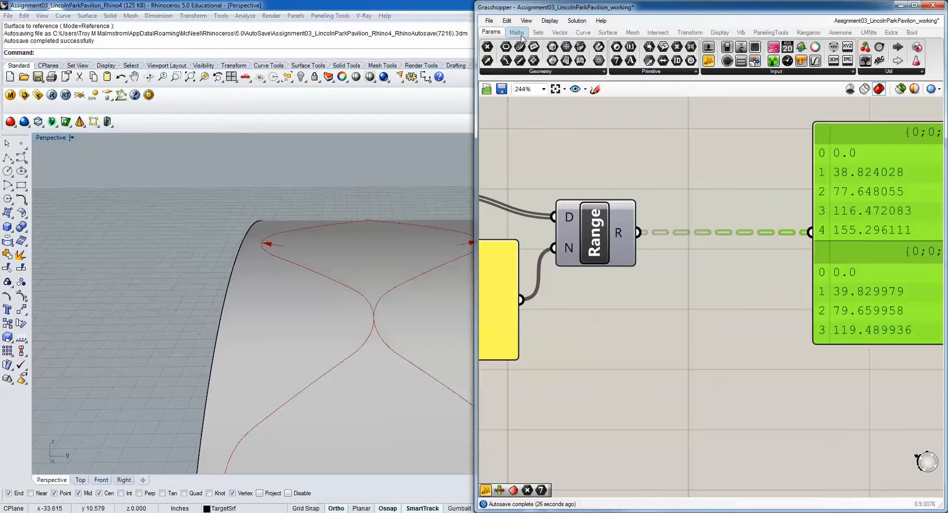
# Add a Cull Index component below the Range output wire and feed the Range output into its list input.
pyautogui.click(537, 32)
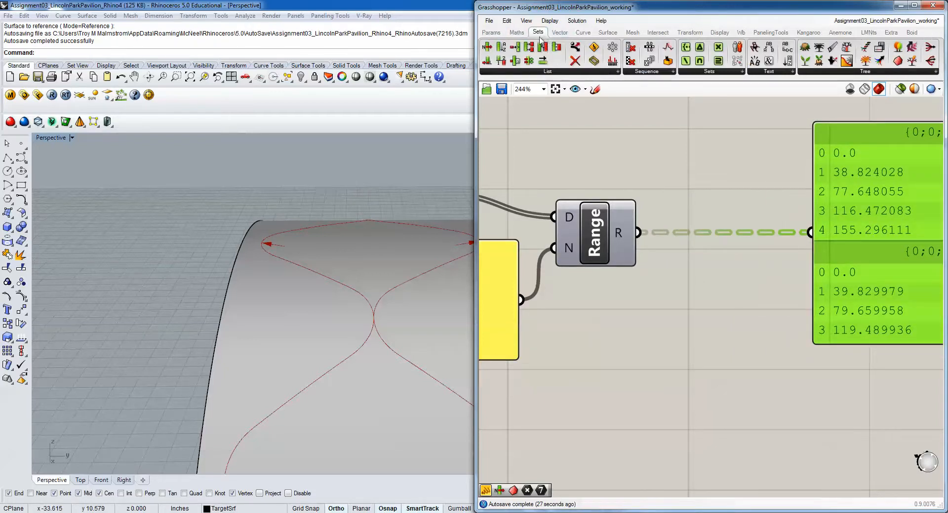
pyautogui.click(669, 71)
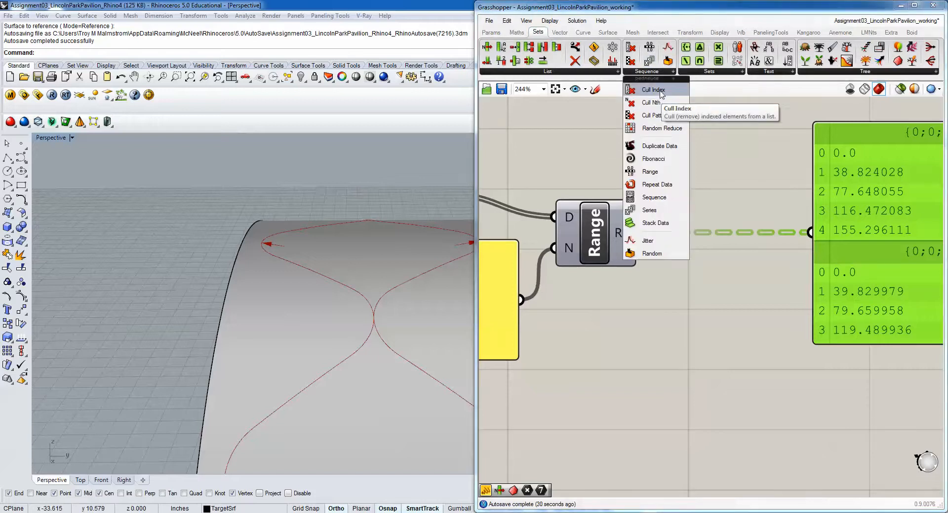
pyautogui.moveTo(662, 93); pyautogui.dragTo(714, 266)
pyautogui.moveTo(638, 234); pyautogui.dragTo(711, 265)
pyautogui.moveTo(759, 257); pyautogui.dragTo(772, 273)
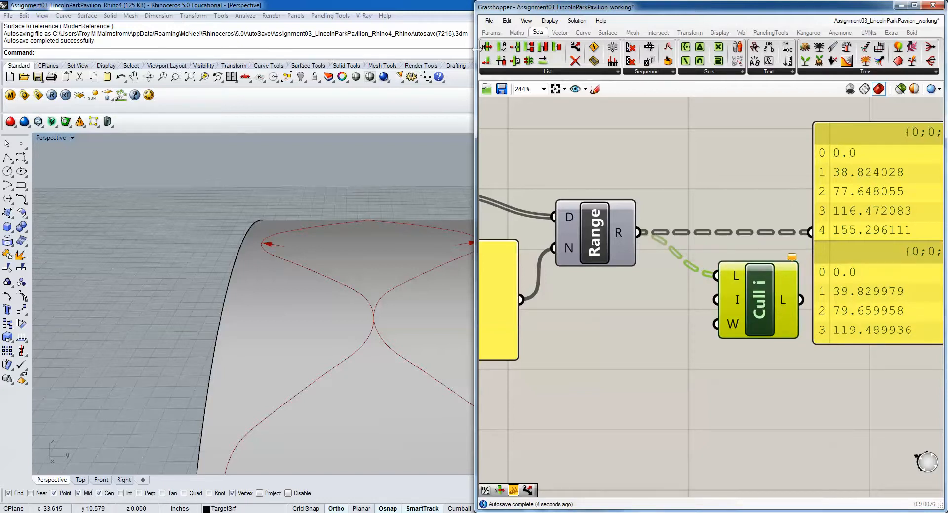
# Add a panel below the Range component containing 0 and 4 on separate lines.
pyautogui.click(491, 32)
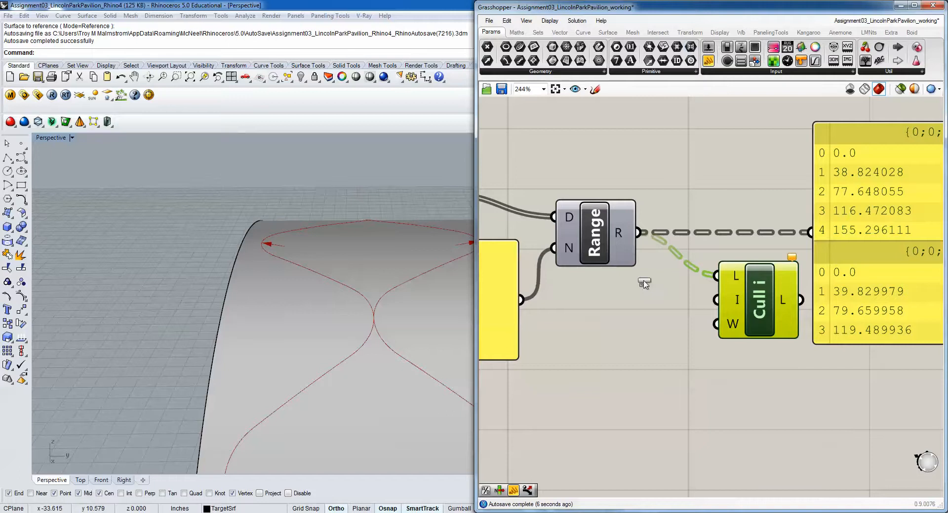
pyautogui.moveTo(643, 280); pyautogui.dragTo(620, 328)
pyautogui.doubleClick(620, 329)
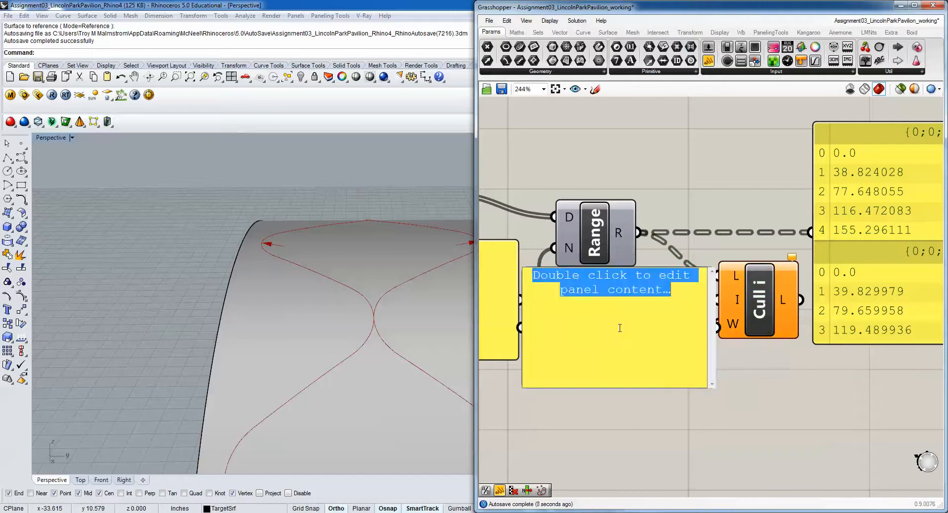
pyautogui.write('0')
pyautogui.press('Return')
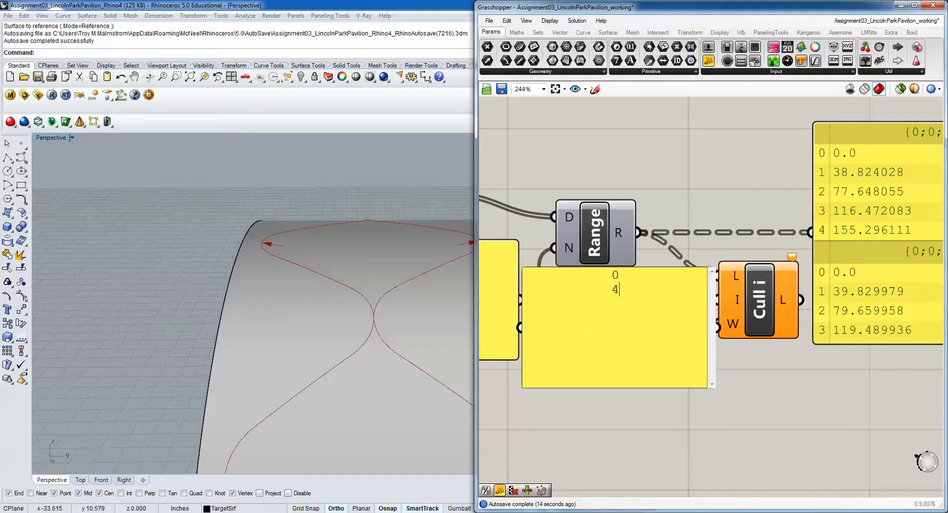
pyautogui.write('0')
pyautogui.click(688, 188)
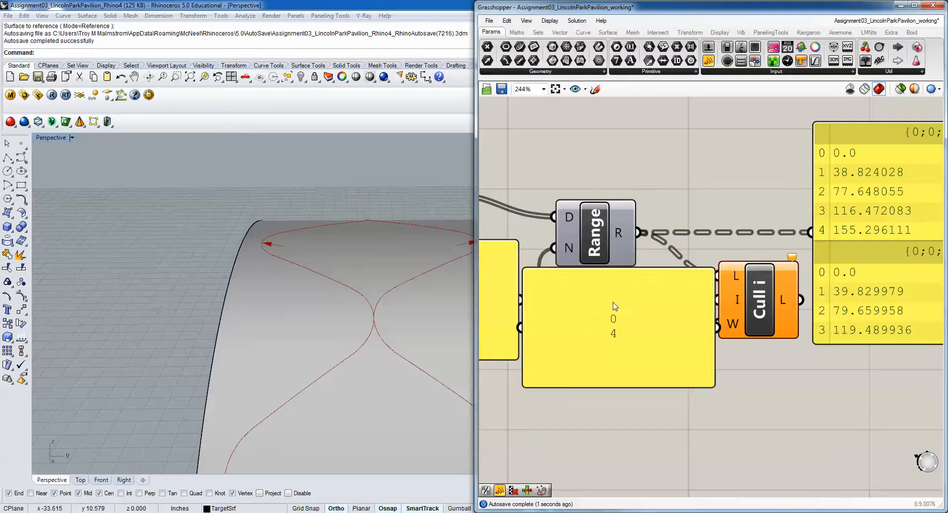
# Feed the panel containing 0 and 4 into the Cull Index I input and turn off its Multiline Data option.
pyautogui.moveTo(615, 306); pyautogui.dragTo(593, 357)
pyautogui.moveTo(697, 379); pyautogui.dragTo(717, 299)
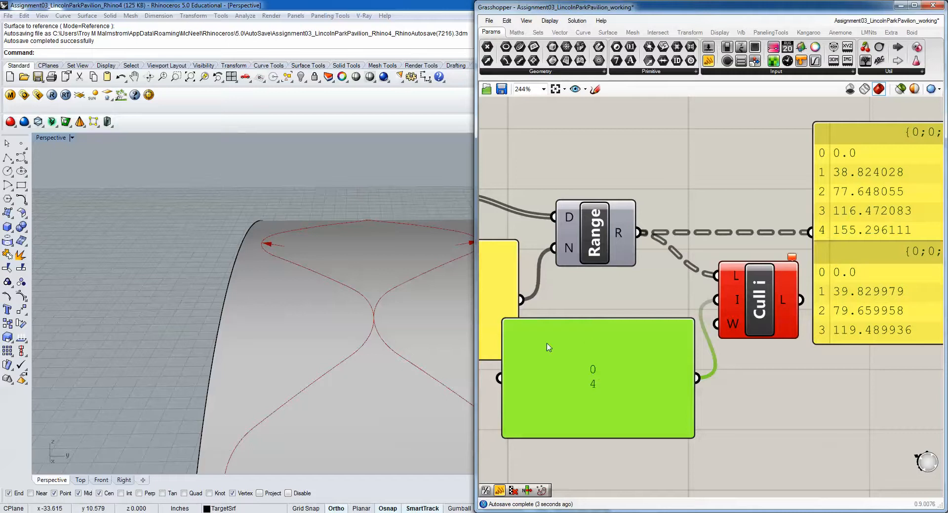
pyautogui.rightClick(607, 378)
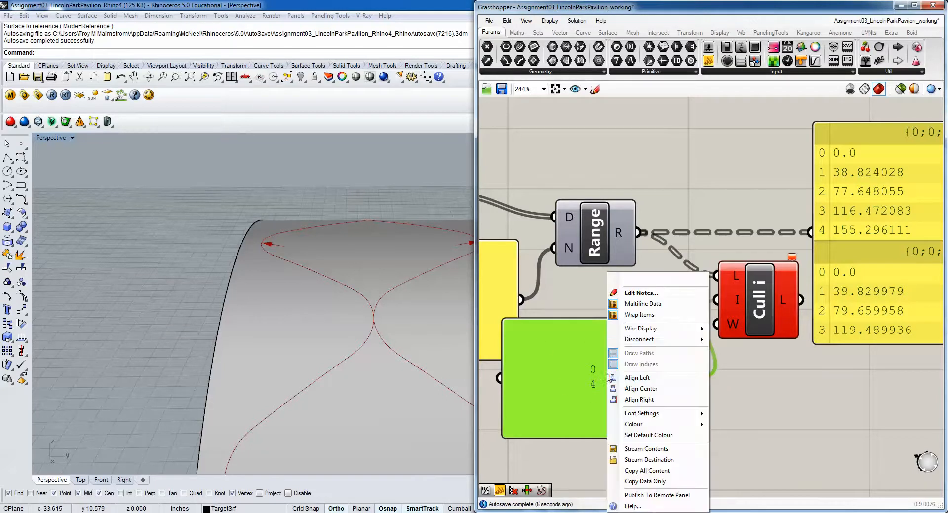
pyautogui.click(636, 305)
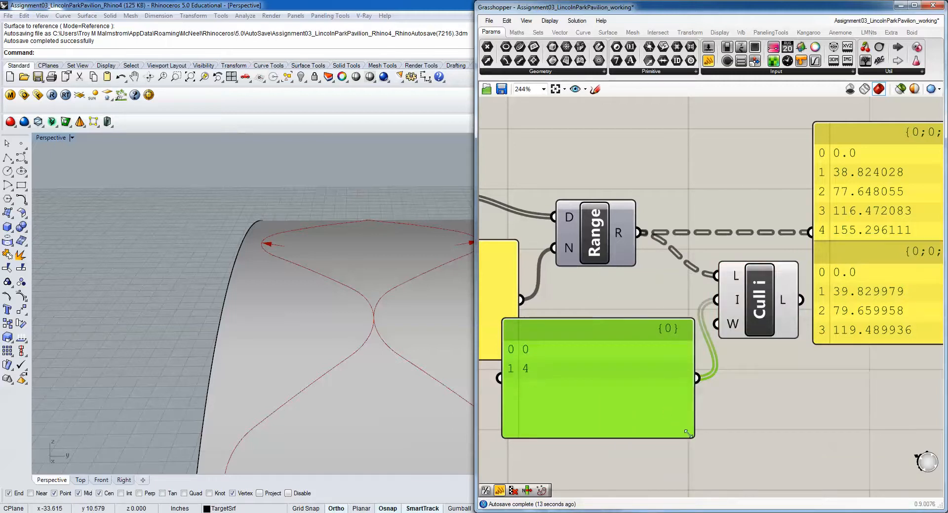
# Shrink the index panel to fit its two values, feed the Cull Index output into the large output panel and lower that panel.
pyautogui.moveTo(688, 434); pyautogui.dragTo(608, 346)
pyautogui.moveTo(691, 323); pyautogui.dragTo(617, 328, button='right')
pyautogui.moveTo(730, 305); pyautogui.dragTo(784, 247)
pyautogui.moveTo(789, 194); pyautogui.dragTo(795, 246)
# Shrink the panel feeding the Range's N input and place it just below the Degrees component.
pyautogui.moveTo(713, 275); pyautogui.dragTo(850, 284, button='right')
pyautogui.scroll(-1, 734, 268)
pyautogui.moveTo(610, 330); pyautogui.dragTo(513, 260)
pyautogui.moveTo(518, 271); pyautogui.dragTo(592, 282, button='right')
pyautogui.moveTo(553, 261); pyautogui.dragTo(605, 272)
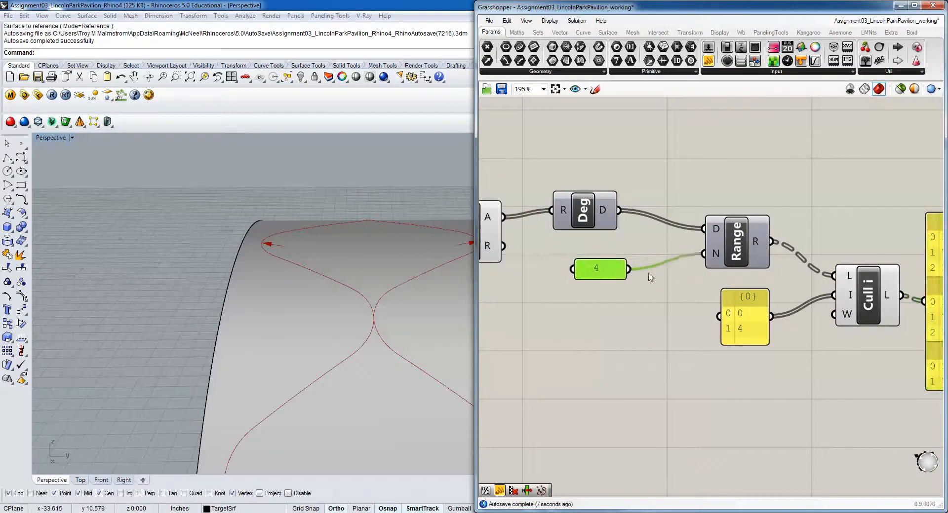
# Move the output panel clear of Cull Index and group the Angle, Degrees, Range and Cull Index components with their two input panels.
pyautogui.moveTo(839, 290); pyautogui.dragTo(699, 253, button='right')
pyautogui.scroll(-2, 745, 254)
pyautogui.scroll(3, 801, 226)
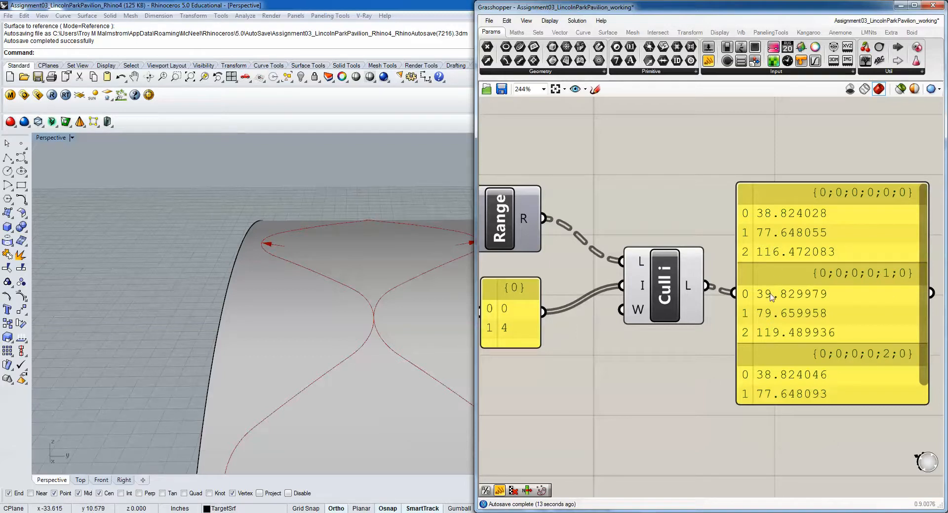
pyautogui.scroll(-6, 771, 295)
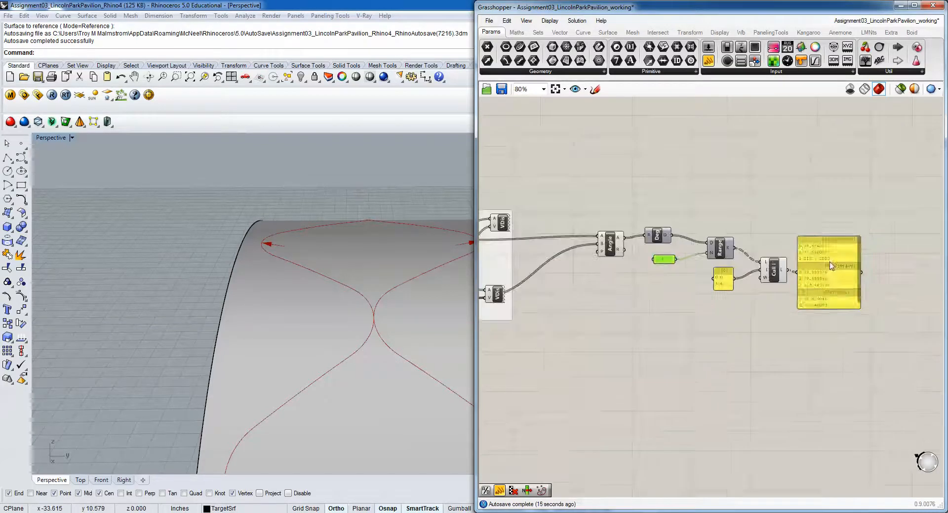
pyautogui.moveTo(829, 263); pyautogui.dragTo(839, 261)
pyautogui.click(773, 202)
pyautogui.moveTo(790, 196); pyautogui.dragTo(576, 343)
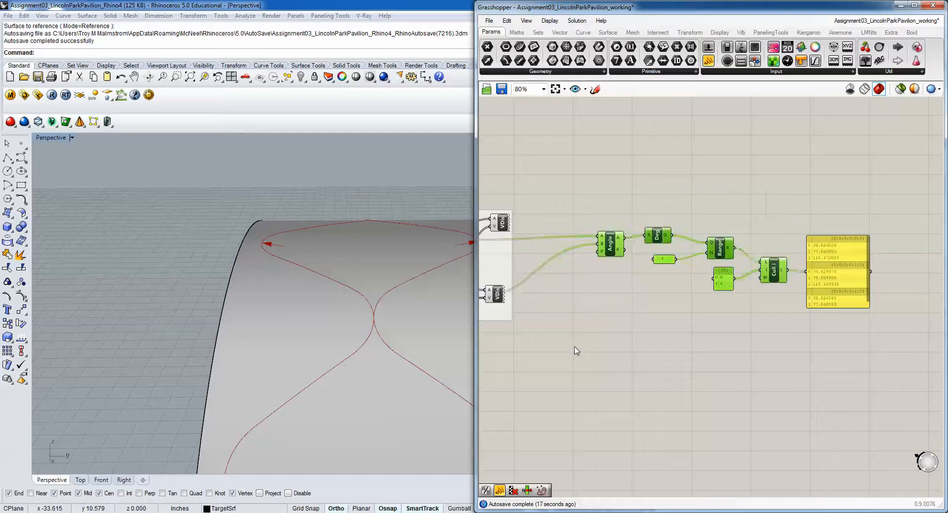
pyautogui.rightClick(597, 345)
pyautogui.click(632, 403)
pyautogui.moveTo(626, 331); pyautogui.dragTo(745, 329, button='right')
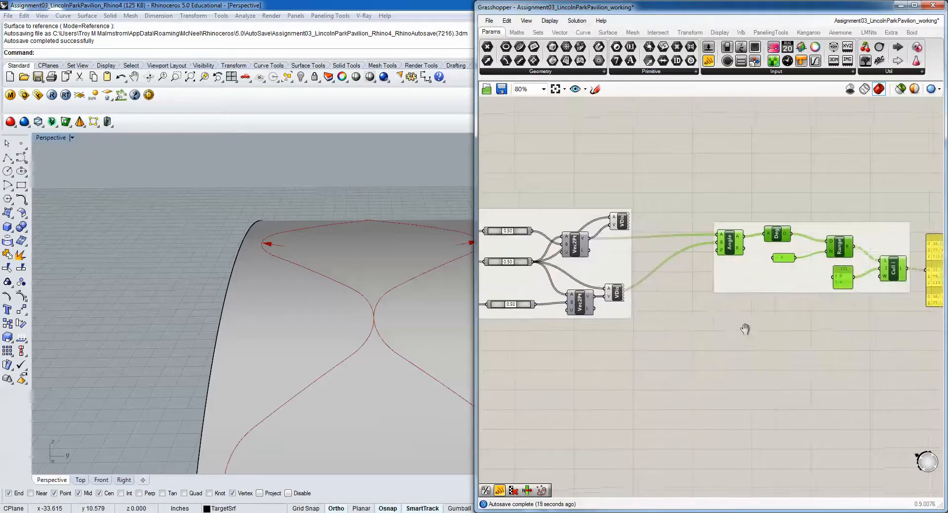
# Delete the output panel beyond the new group.
pyautogui.scroll(-2, 746, 329)
pyautogui.click(736, 295)
pyautogui.scroll(-1, 701, 307)
pyautogui.scroll(1, 835, 295)
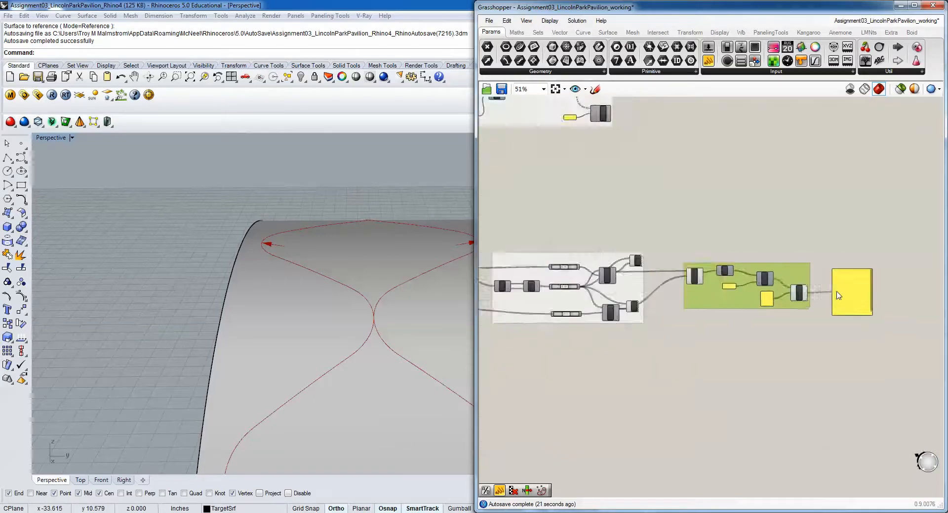
pyautogui.click(838, 295)
pyautogui.press('Delete')
pyautogui.scroll(-2, 715, 300)
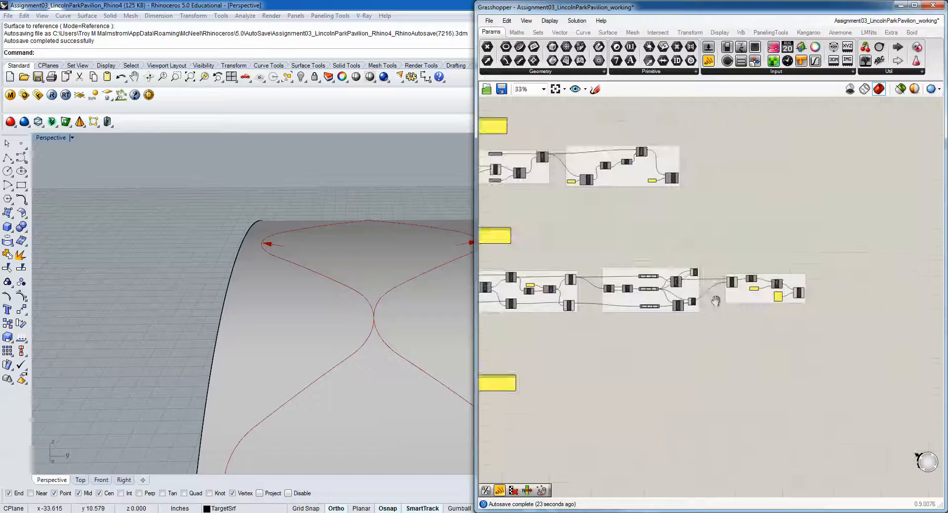
pyautogui.moveTo(715, 301); pyautogui.dragTo(798, 272, button='right')
pyautogui.click(850, 512)
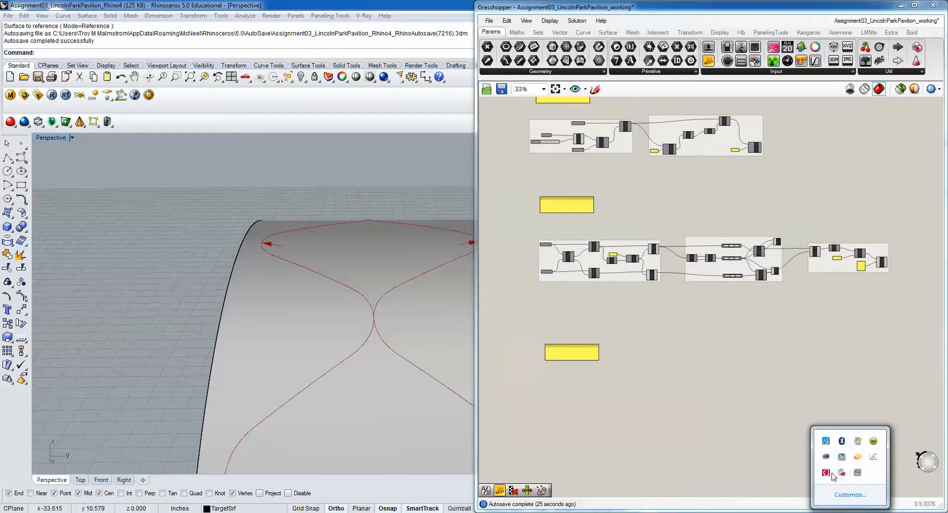